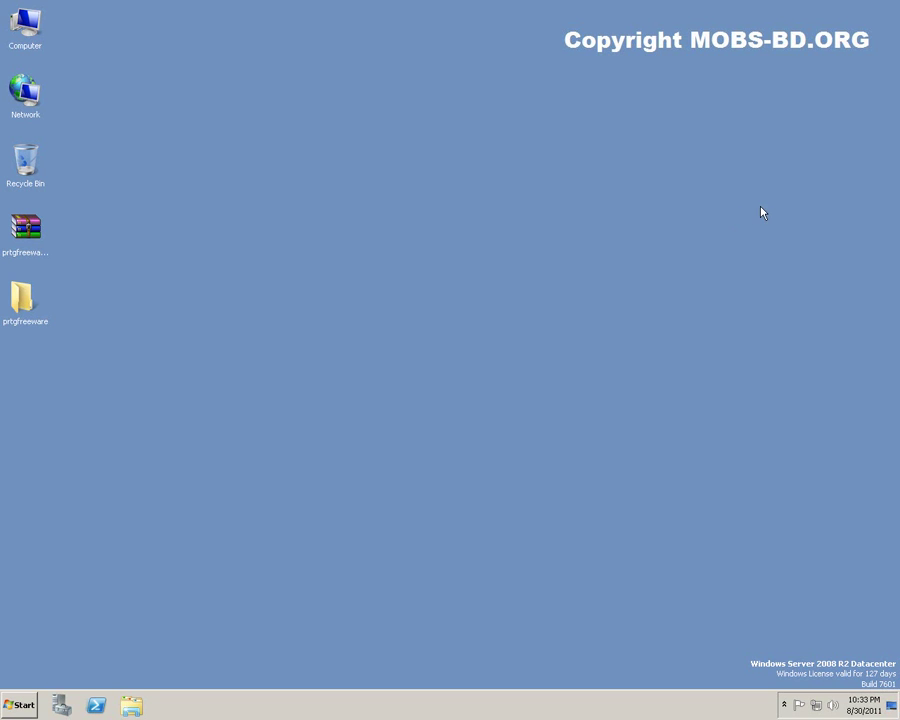
Launch the PRTG freeware installer from the prtgfreeware folder, confirming the language and continuing.
{"action": "double_click", "coordinate": [22, 300]}
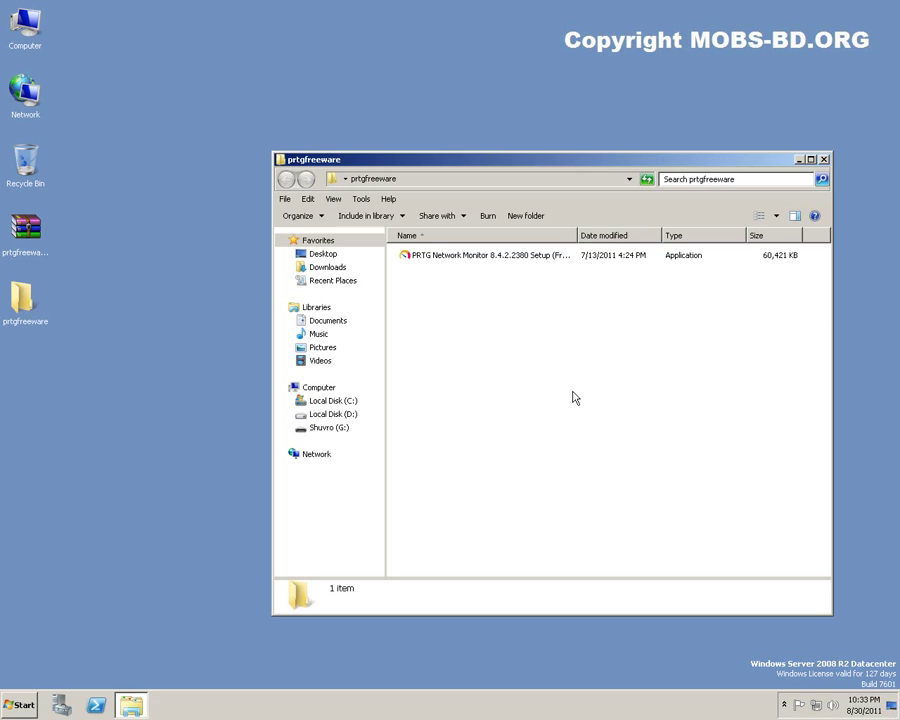
{"action": "double_click", "coordinate": [505, 258]}
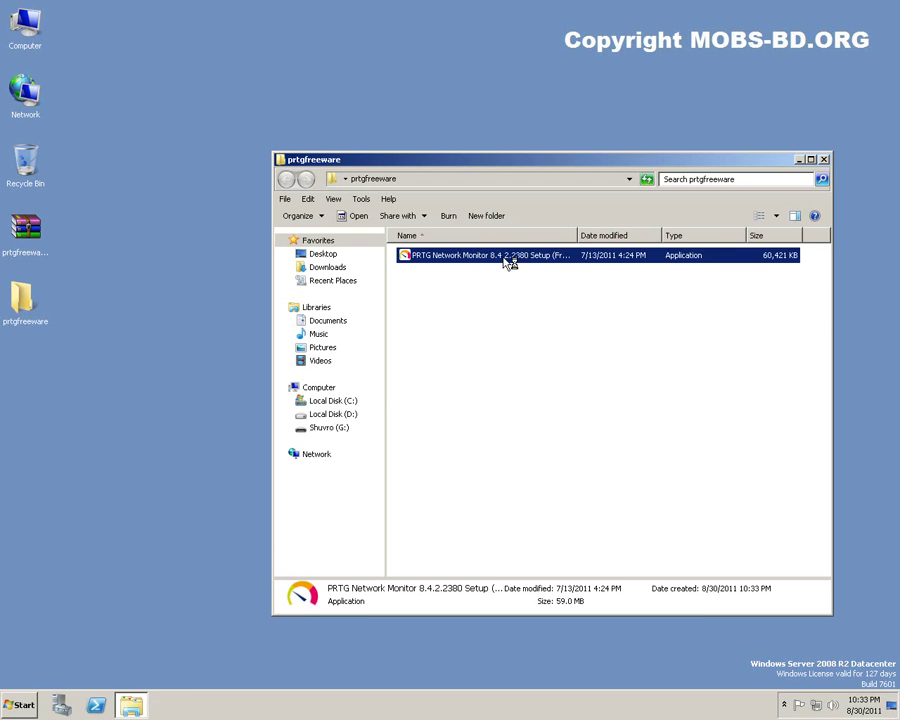
{"action": "left_click", "coordinate": [466, 382]}
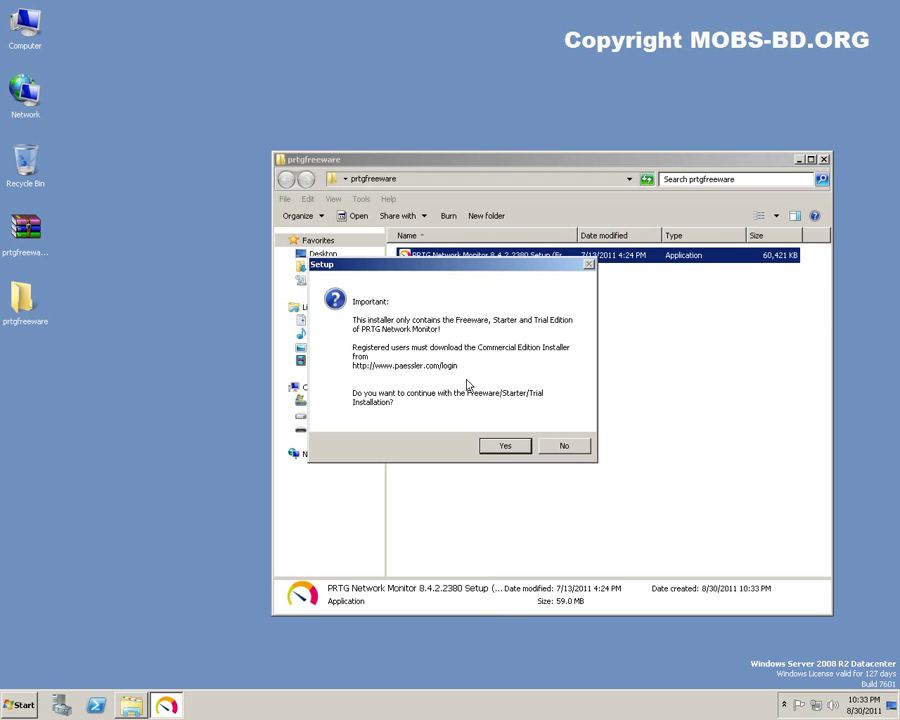
{"action": "left_click", "coordinate": [507, 446]}
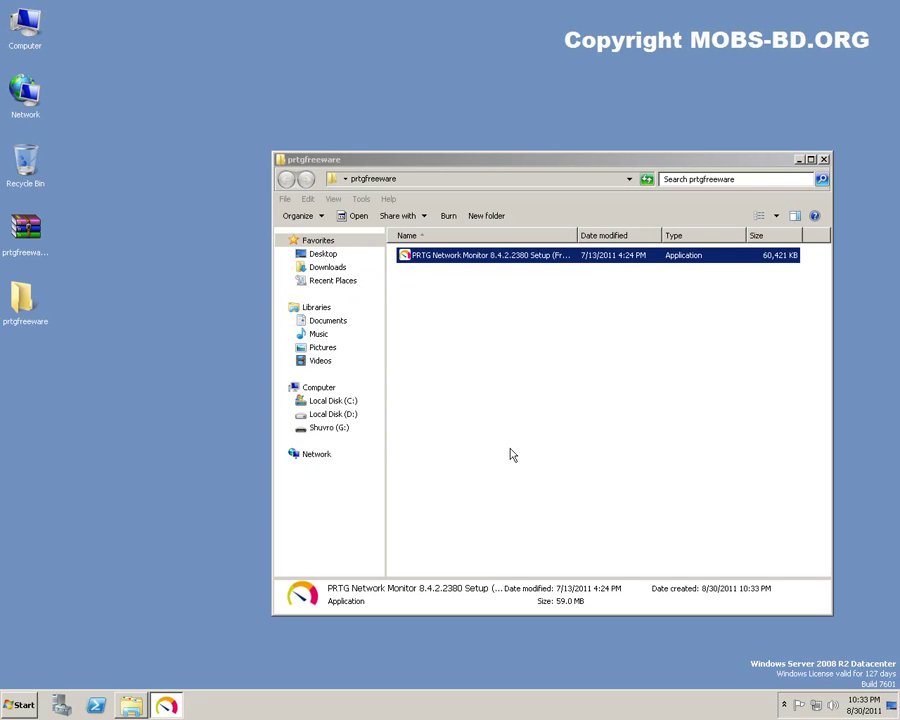
{"action": "left_click", "coordinate": [800, 160]}
{"action": "left_click_drag", "start_coordinate": [452, 213], "coordinate": [450, 139]}
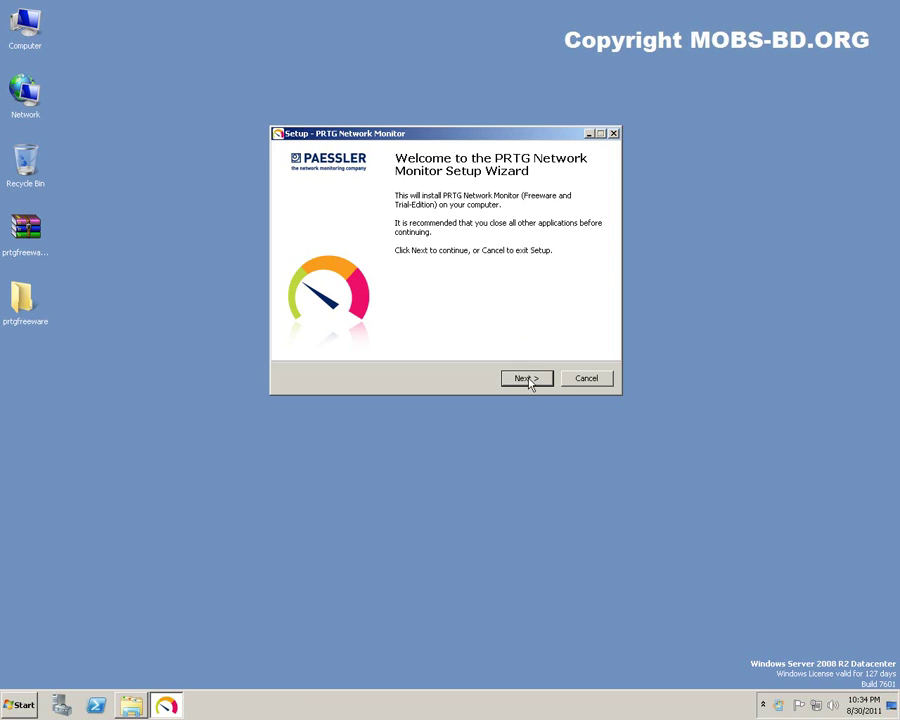
Accept the license and install into the default C:\Program Files (x86)\PRTG Network Monitor folder.
{"action": "left_click", "coordinate": [530, 383]}
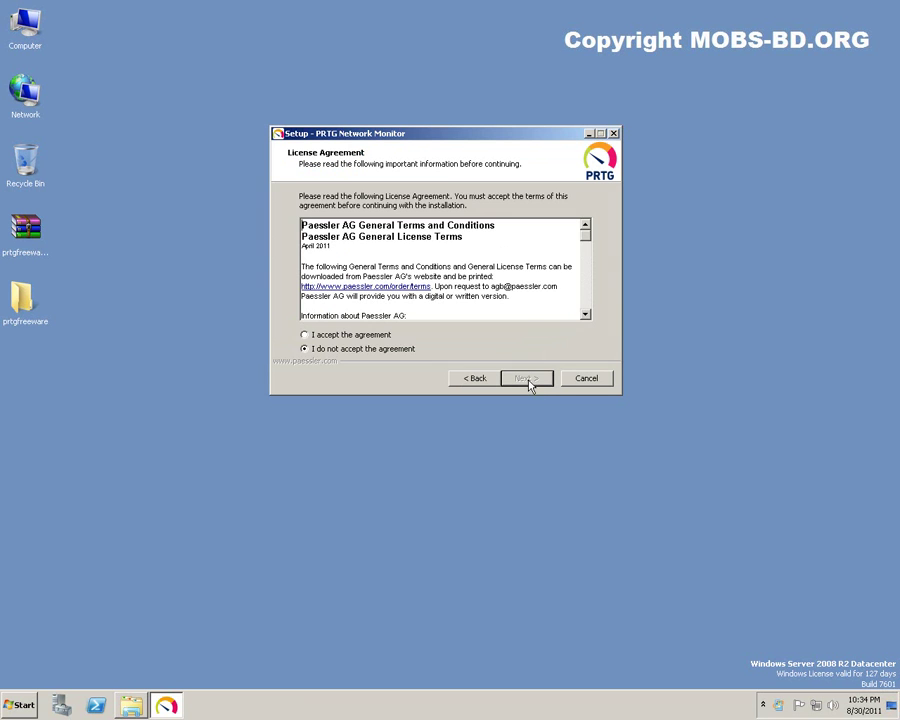
{"action": "left_click", "coordinate": [343, 339]}
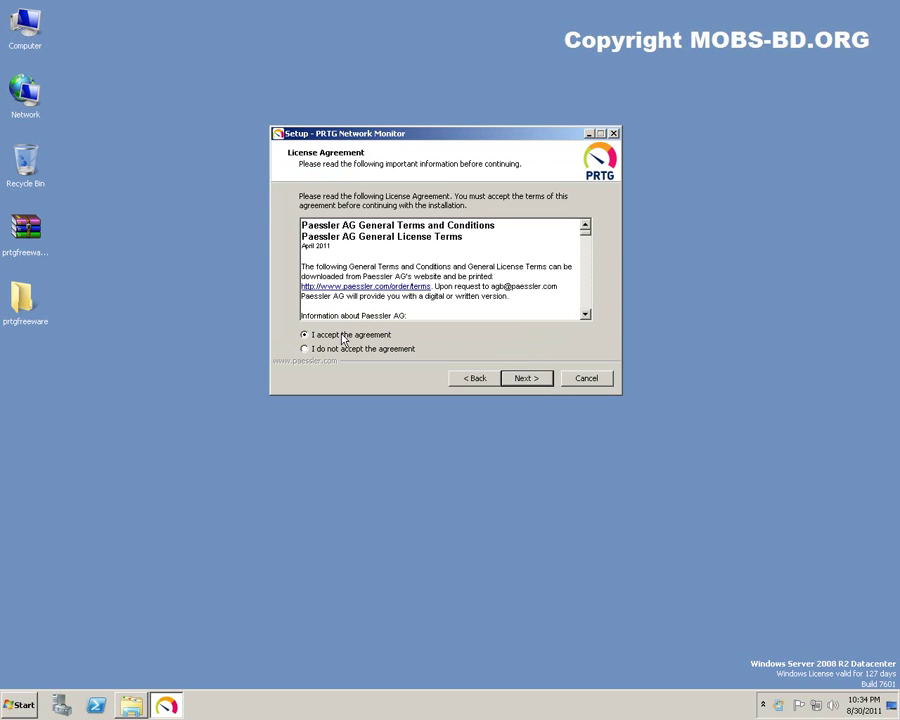
{"action": "left_click", "coordinate": [530, 378]}
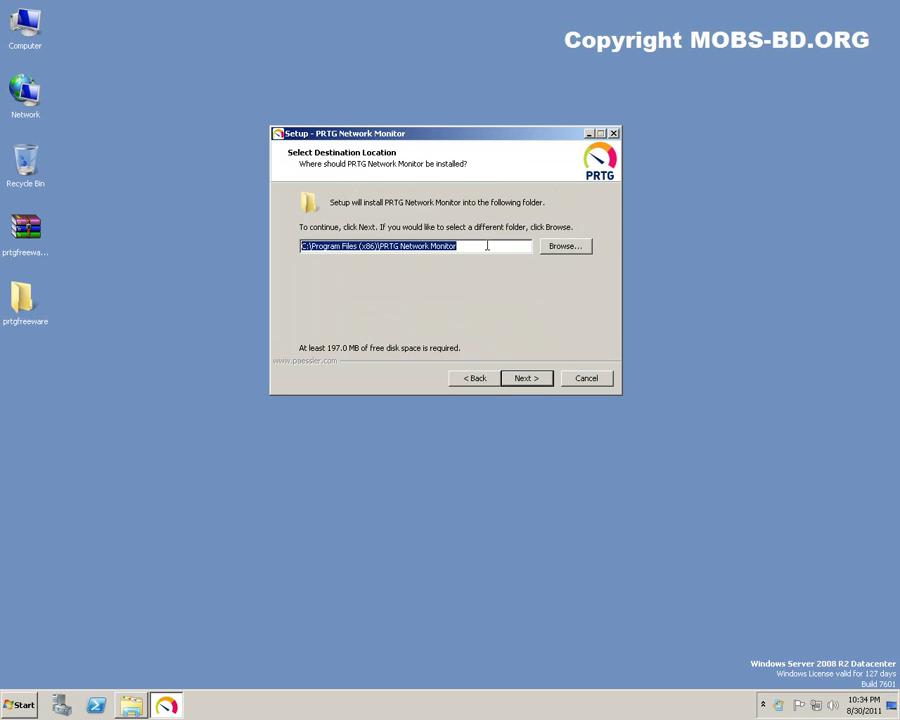
{"action": "left_click", "coordinate": [528, 377]}
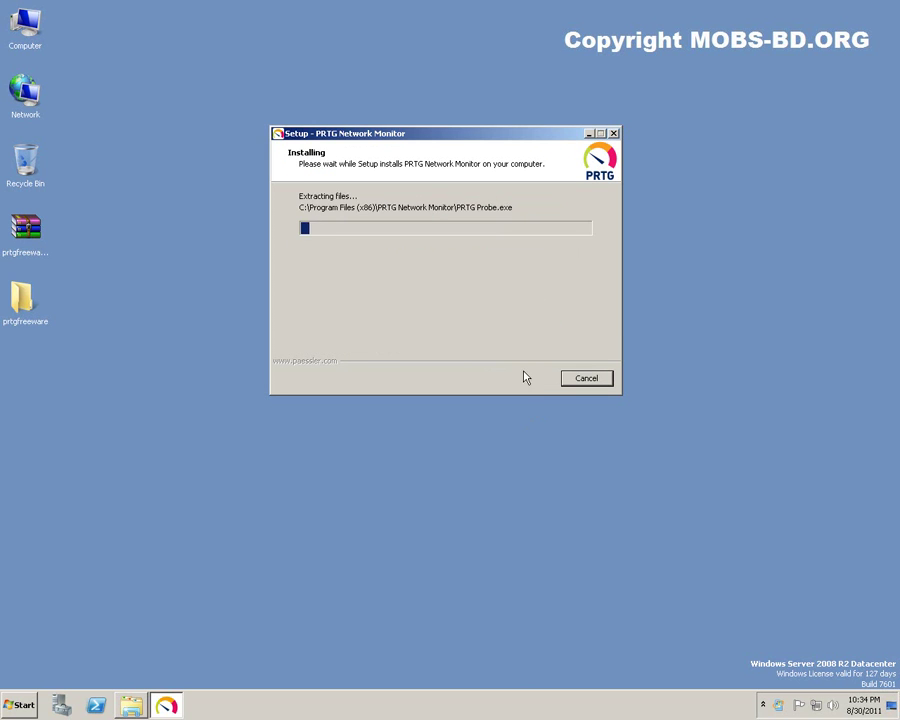
{"action": "left_click_drag", "start_coordinate": [449, 137], "coordinate": [470, 84]}
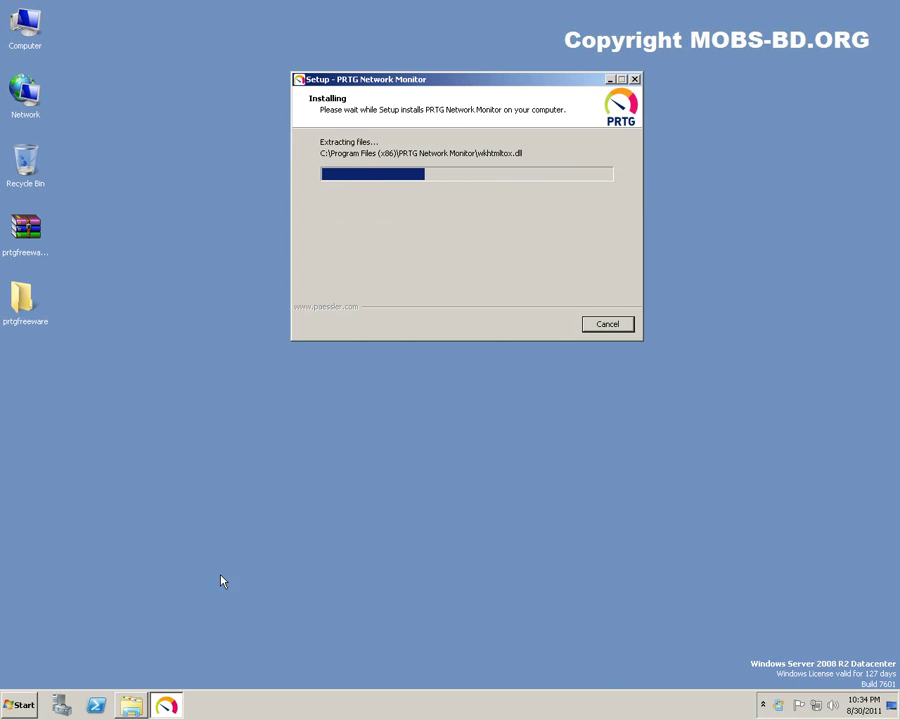
{"action": "key", "text": "super"}
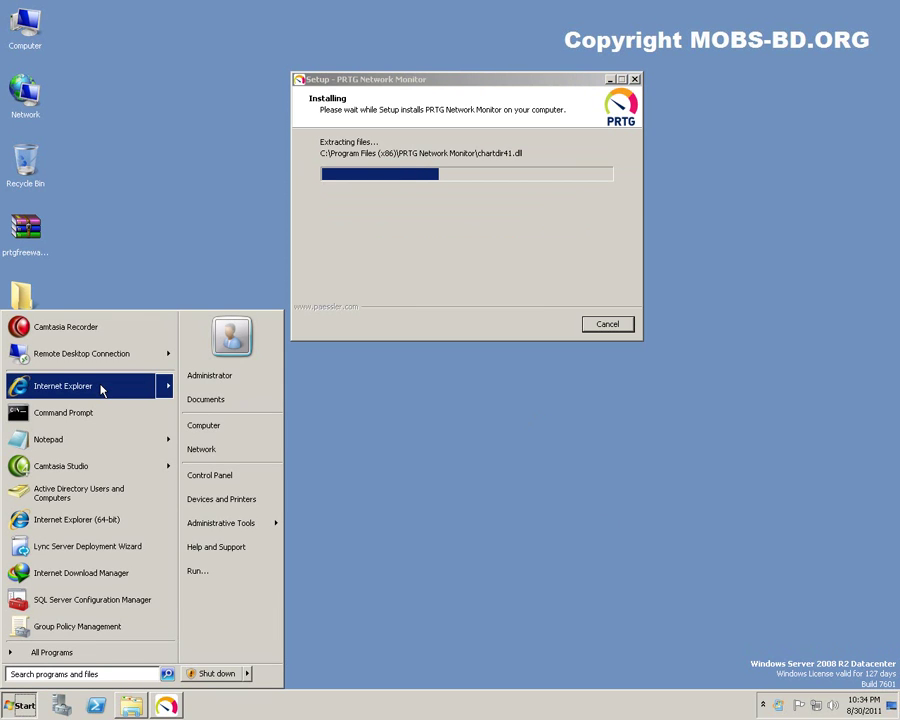
Start Internet Explorer and open a new tab, keeping the installer in the background.
{"action": "left_click", "coordinate": [100, 387]}
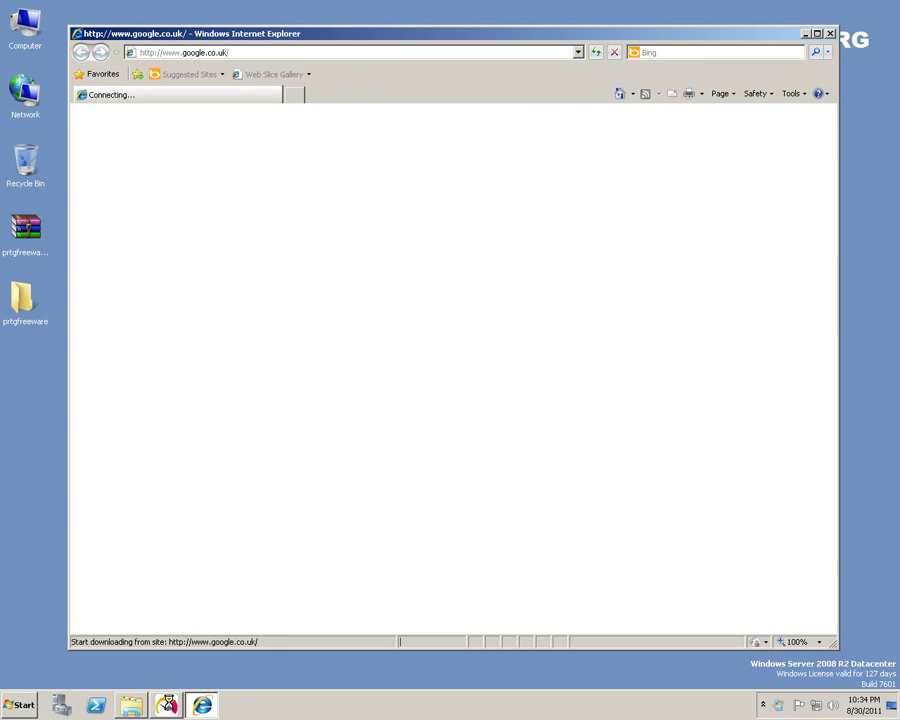
{"action": "left_click", "coordinate": [169, 707]}
{"action": "left_click", "coordinate": [169, 707]}
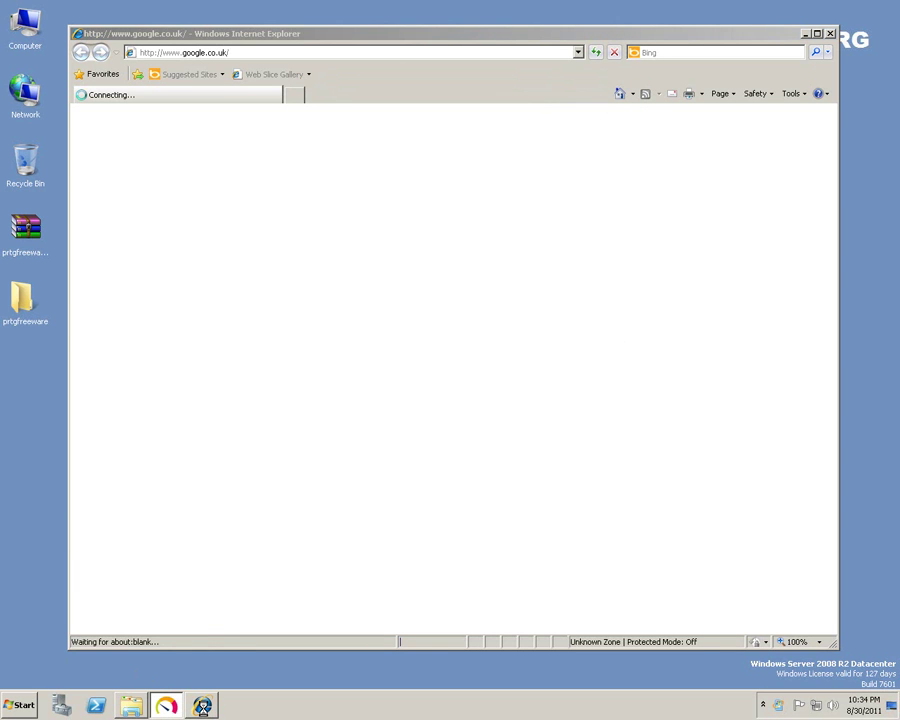
{"action": "left_click", "coordinate": [295, 95]}
{"action": "left_click", "coordinate": [364, 51]}
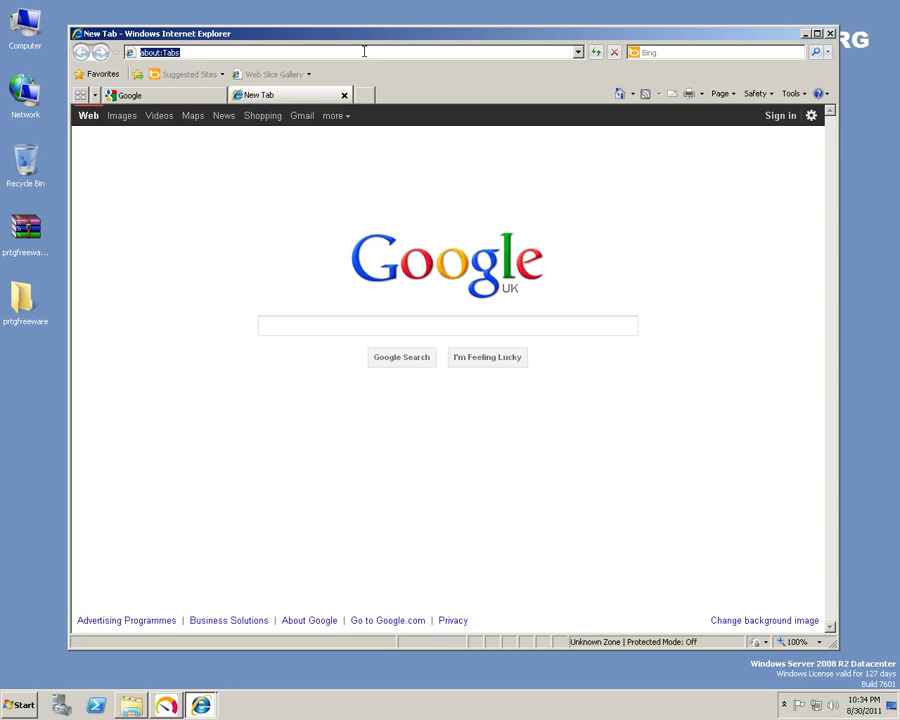
Load 192.168.1.1 and sign in to the RV042 router with the administrator credentials.
{"action": "type", "text": "1"}
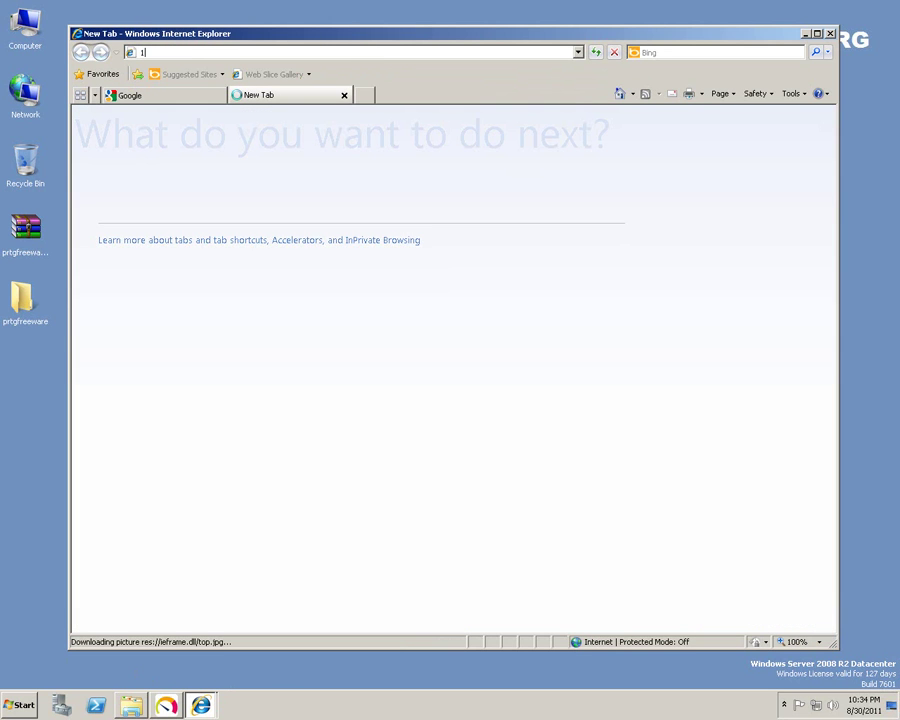
{"action": "type", "text": "92"}
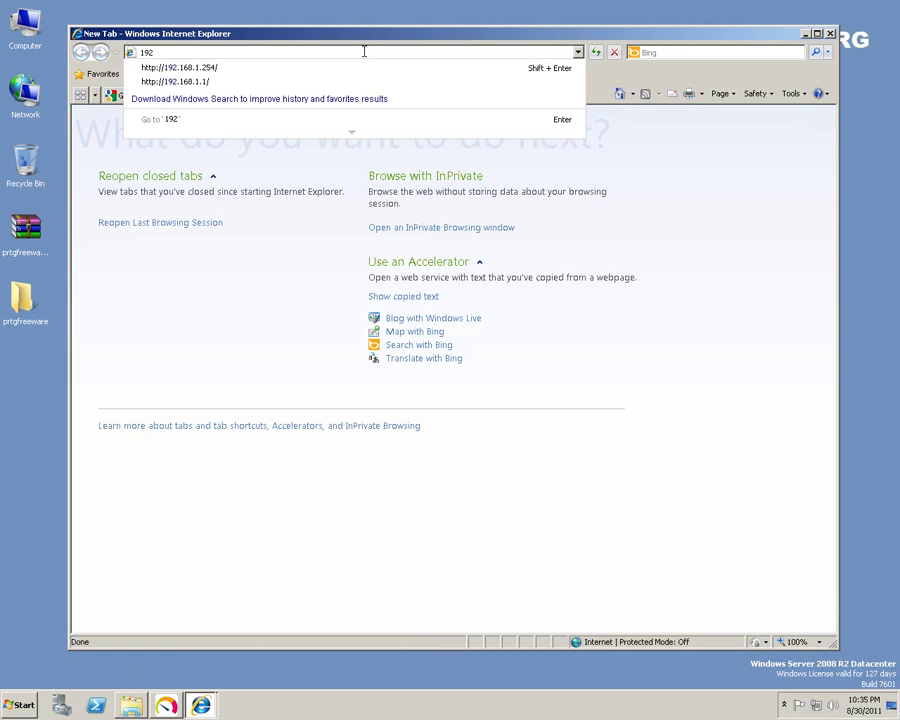
{"action": "key", "text": "Down"}
{"action": "key", "text": "Down"}
{"action": "key", "text": "Return"}
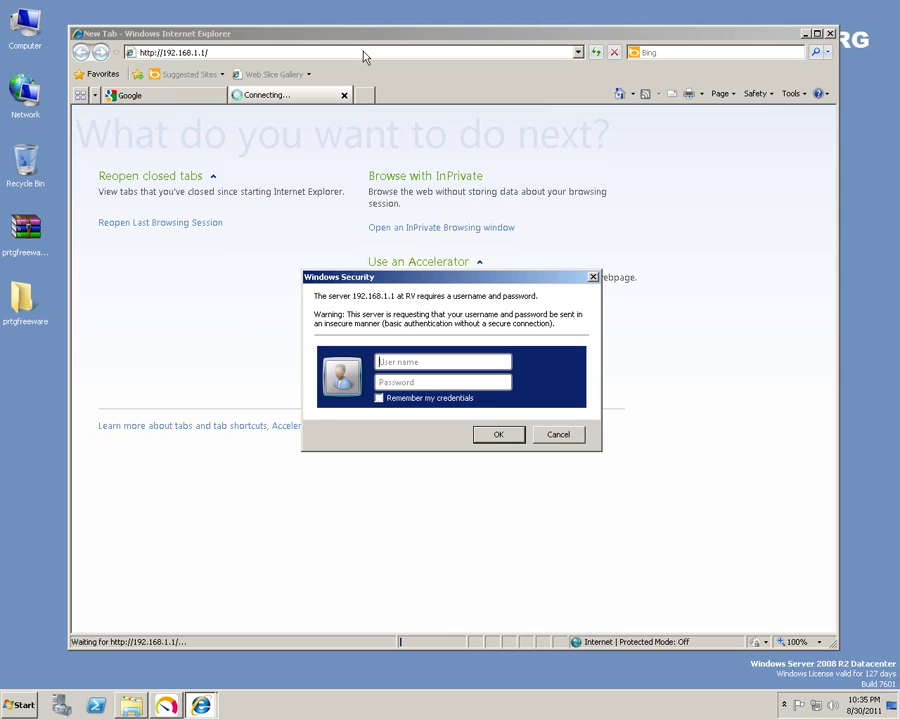
{"action": "key", "text": "Return"}
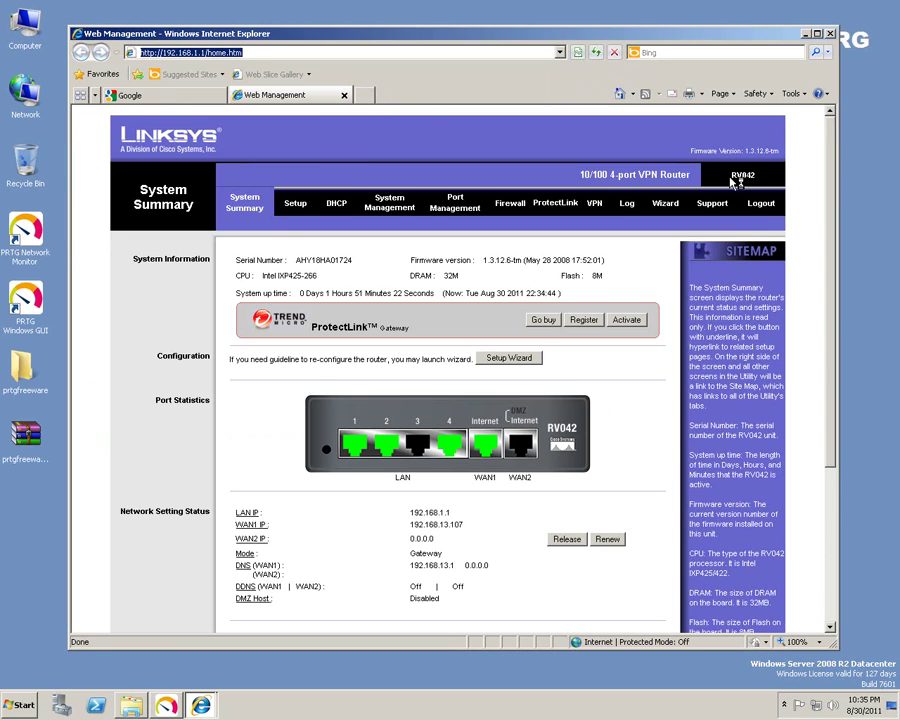
Look over the RV042 System Summary page and open another blank browser tab.
{"action": "left_click_drag", "start_coordinate": [727, 176], "coordinate": [761, 176]}
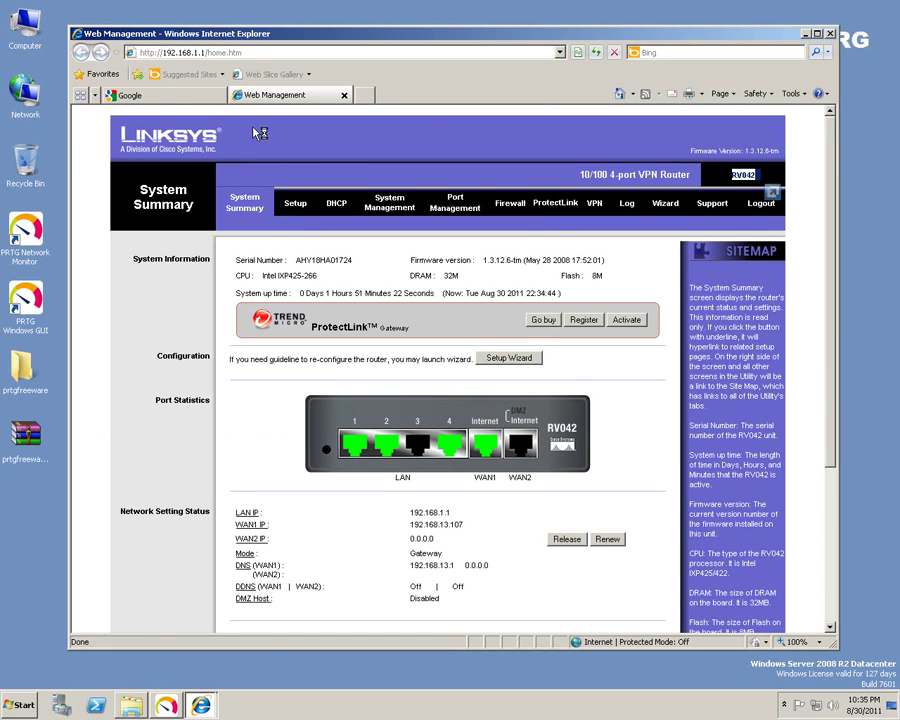
{"action": "left_click", "coordinate": [738, 180]}
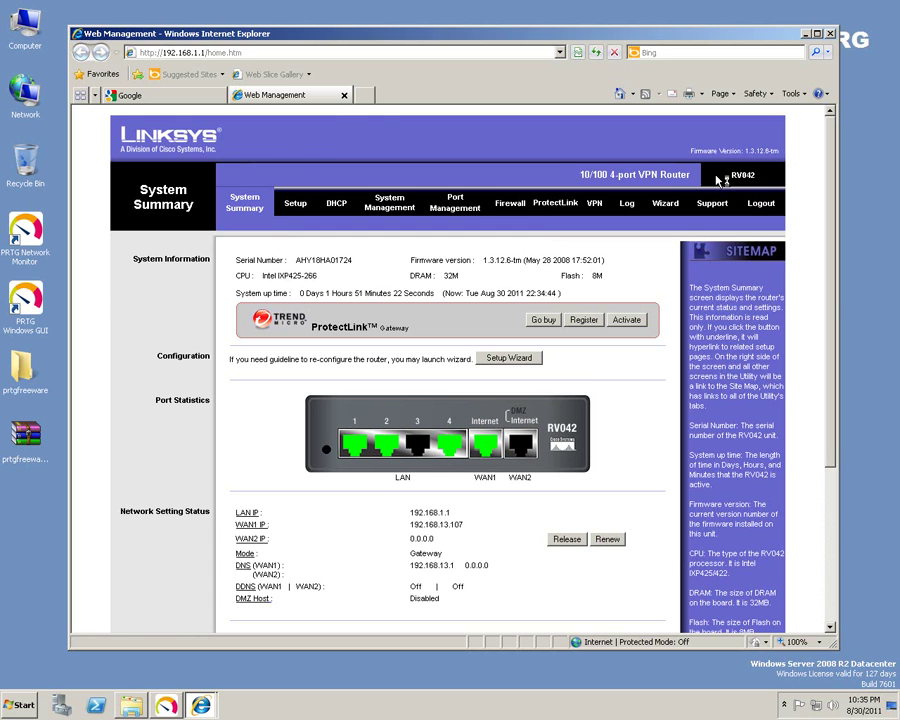
{"action": "left_click", "coordinate": [368, 96]}
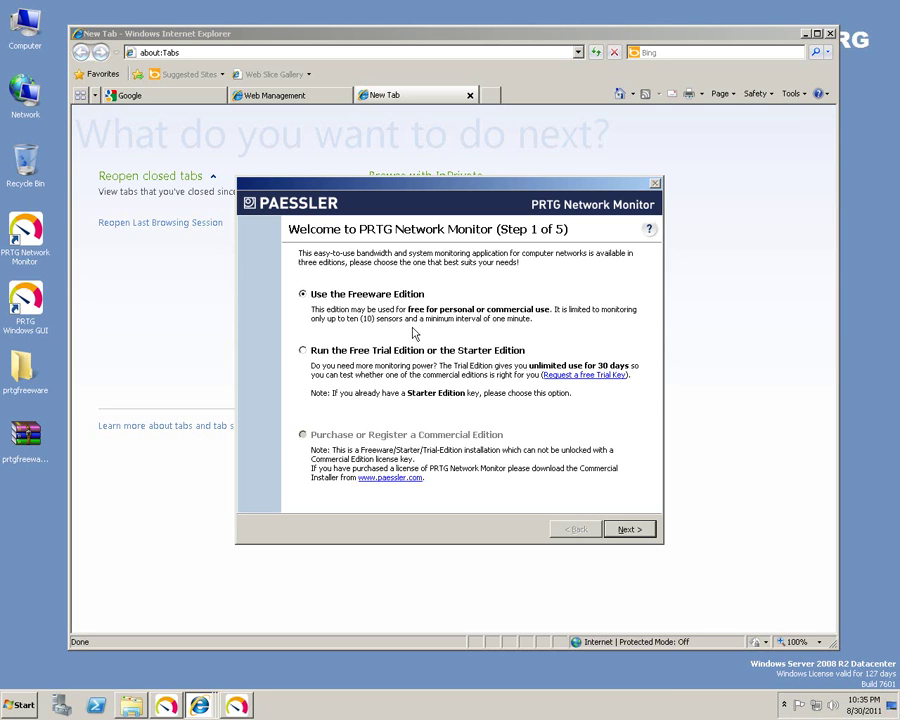
Keep the Freeware Edition and enter the new administrator password in both password fields.
{"action": "left_click", "coordinate": [631, 530]}
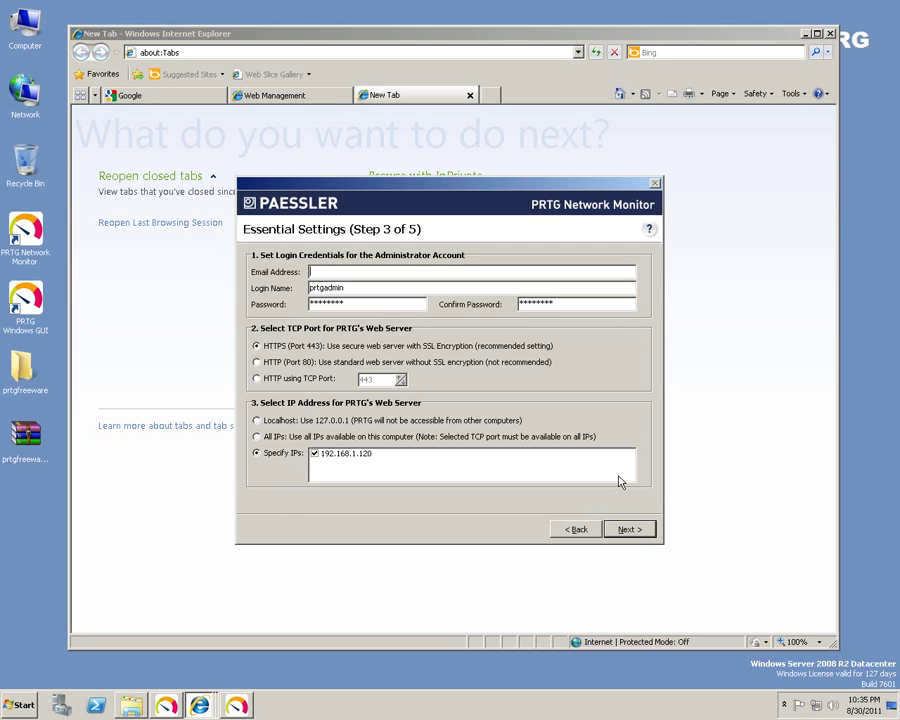
{"action": "left_click", "coordinate": [627, 529]}
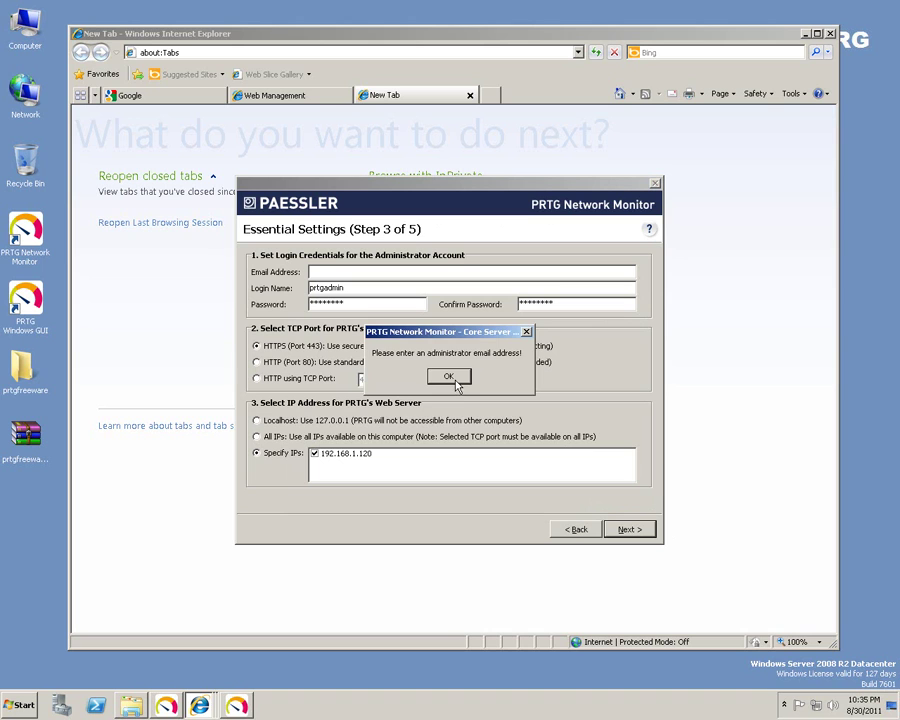
{"action": "left_click", "coordinate": [449, 377]}
{"action": "left_click", "coordinate": [375, 287]}
{"action": "double_click", "coordinate": [375, 287]}
{"action": "key", "text": "Tab"}
{"action": "type", "text": "p"}
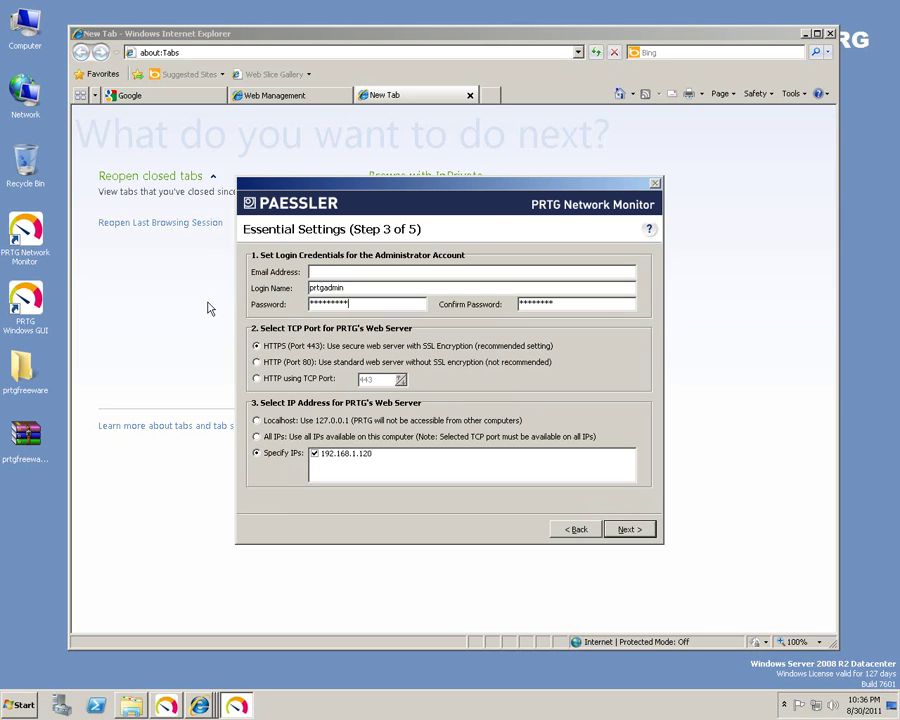
{"action": "key", "text": "Tab"}
{"action": "type", "text": "p"}
Fill in the administrator e-mail address and choose web server IP 192.168.1.120.
{"action": "left_click", "coordinate": [353, 271]}
{"action": "left_click", "coordinate": [369, 459]}
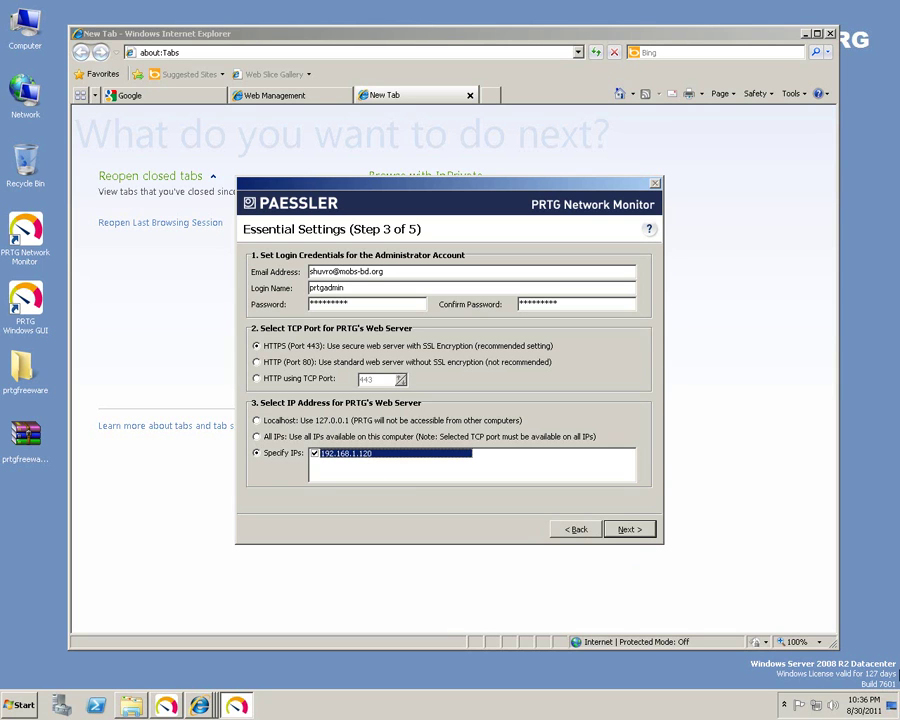
Check the Local Area Connection details for IPv4 192.168.1.120, then close all network windows.
{"action": "left_click", "coordinate": [816, 705]}
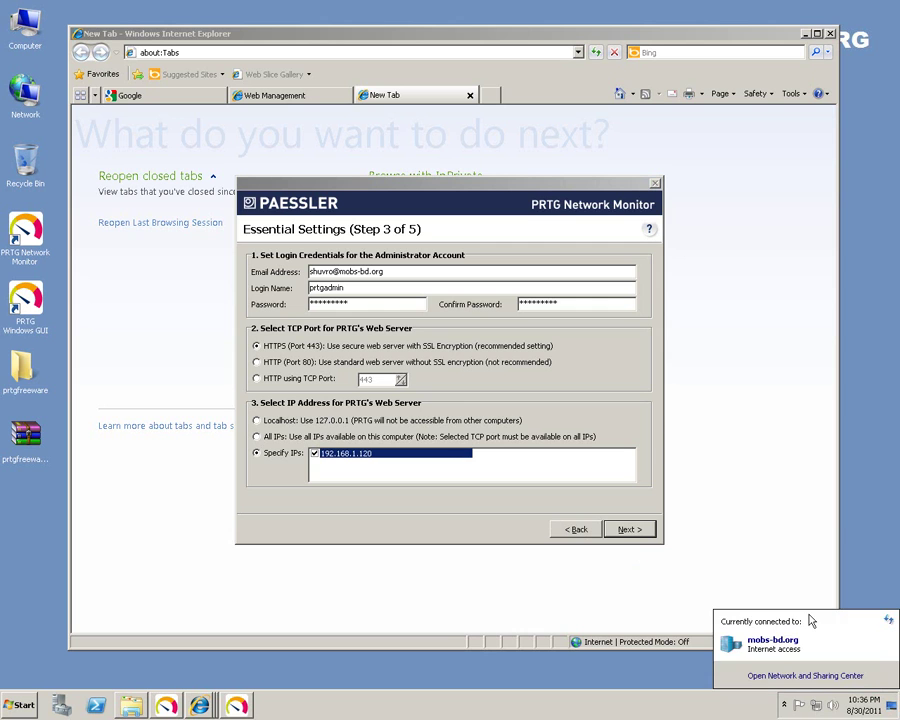
{"action": "left_click", "coordinate": [800, 675]}
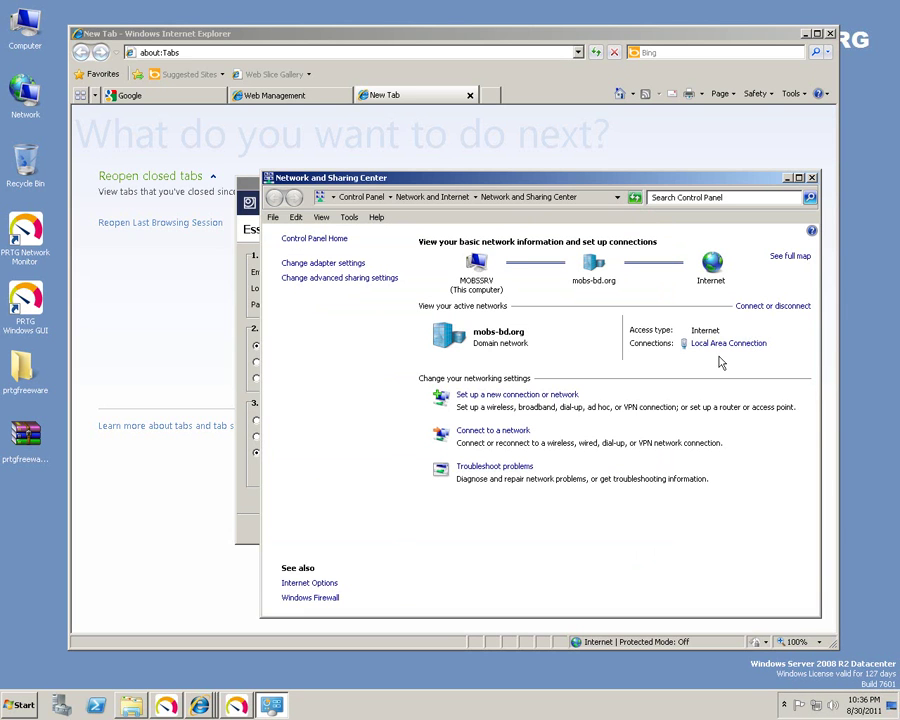
{"action": "left_click", "coordinate": [724, 346]}
{"action": "left_click", "coordinate": [388, 343]}
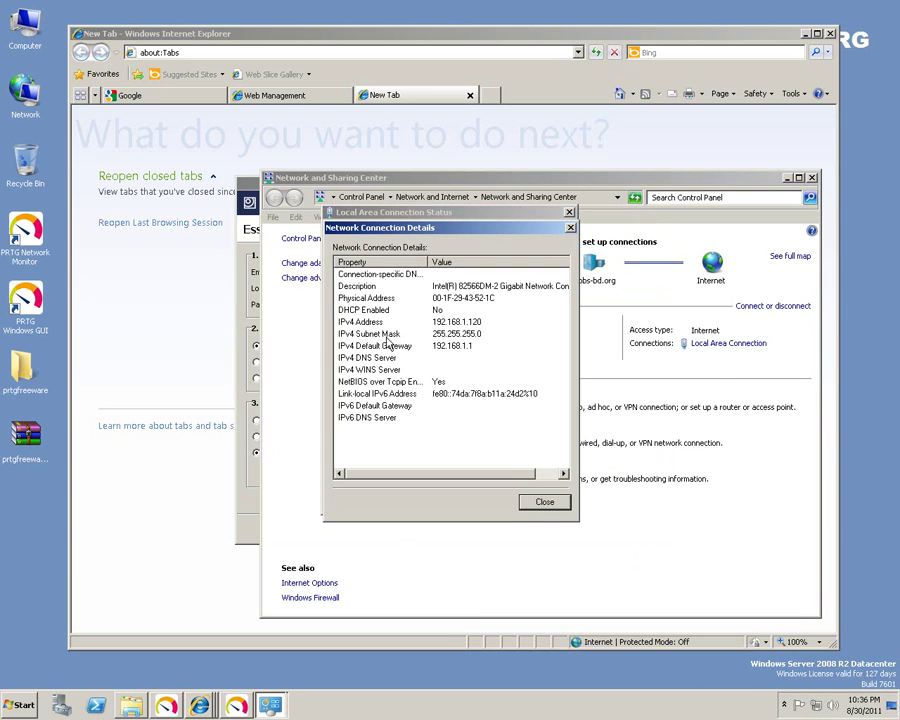
{"action": "left_click", "coordinate": [545, 502]}
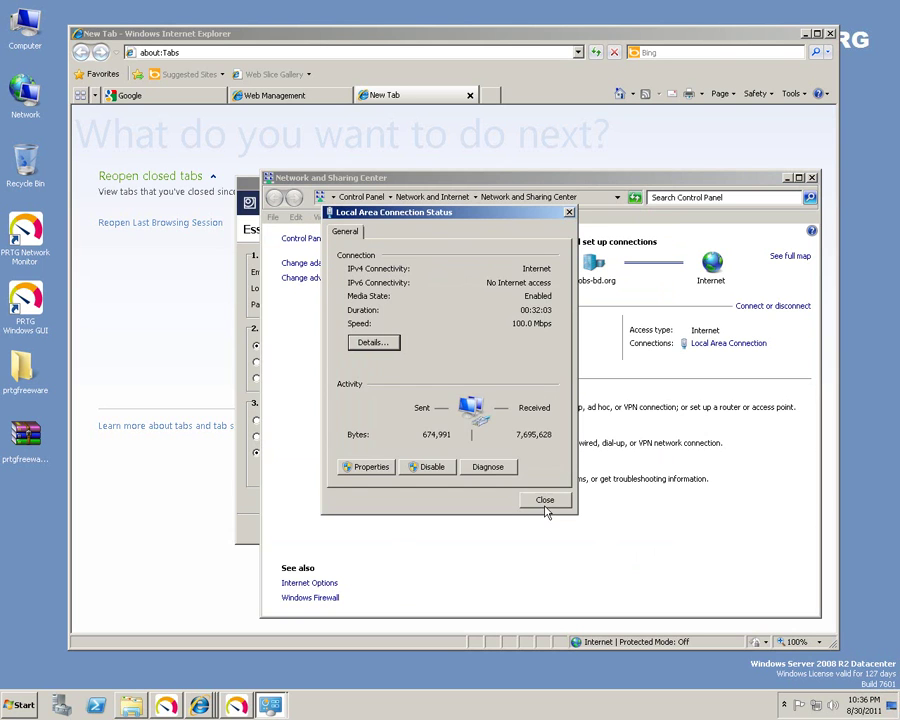
{"action": "left_click", "coordinate": [545, 502]}
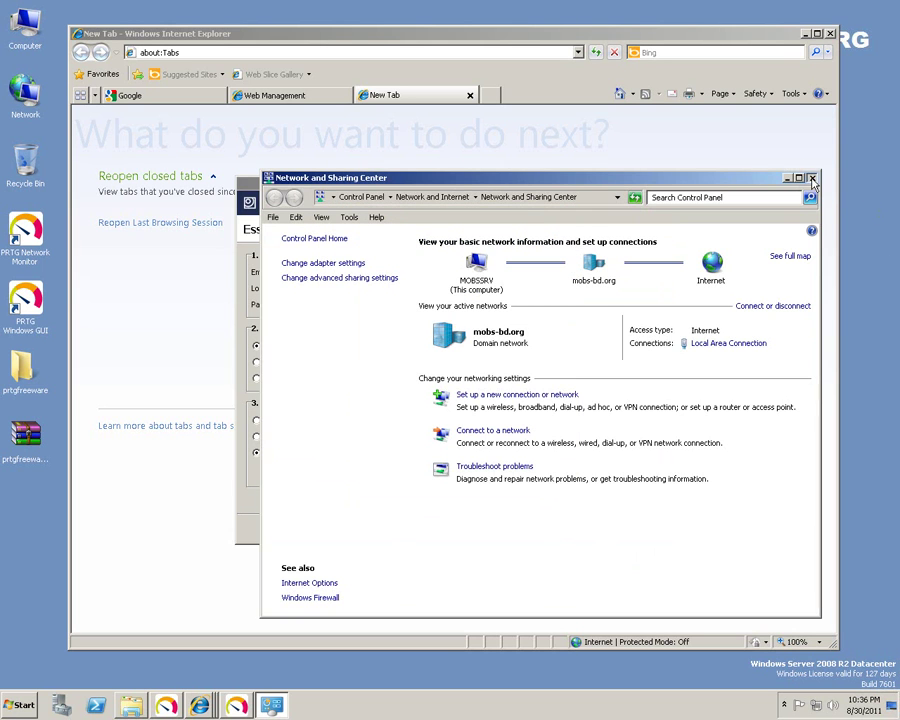
{"action": "left_click", "coordinate": [812, 179]}
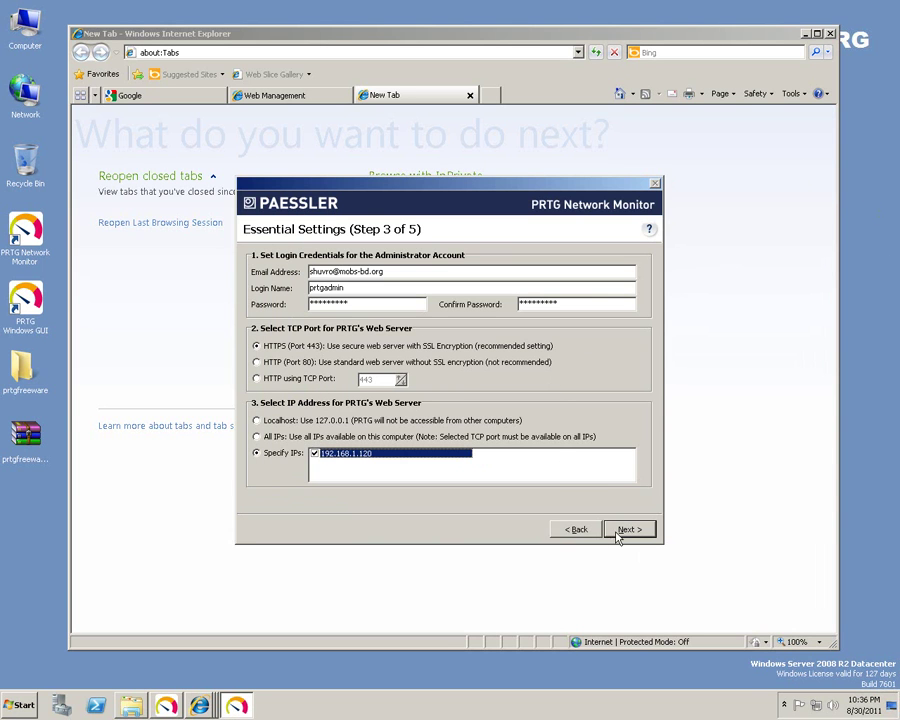
Advance through Essential Settings, Standalone cluster mode and the Freeware notice until the wizard closes.
{"action": "left_click", "coordinate": [628, 532]}
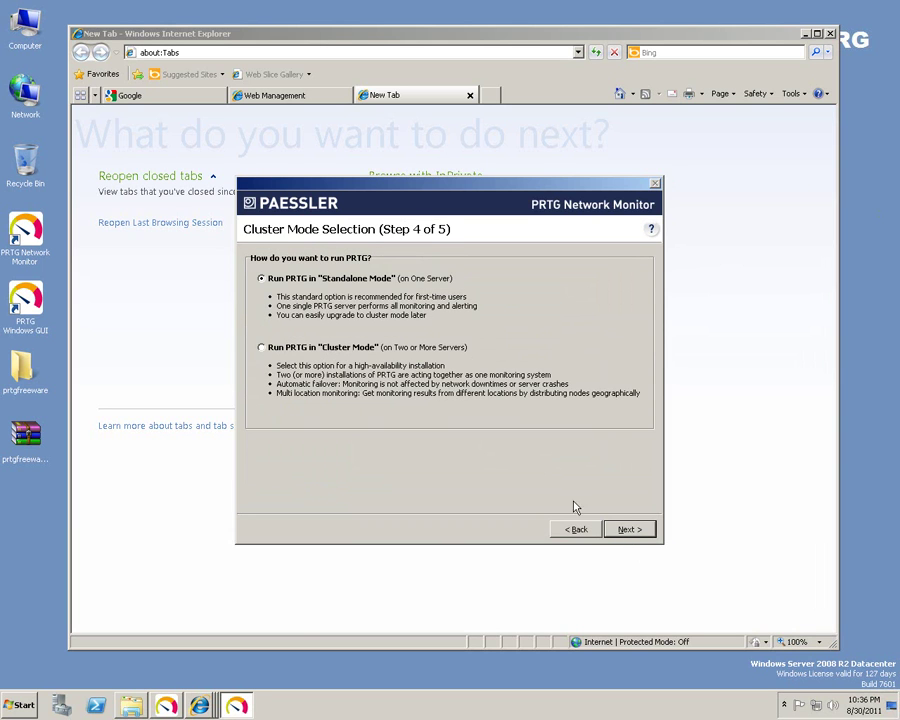
{"action": "left_click", "coordinate": [634, 530]}
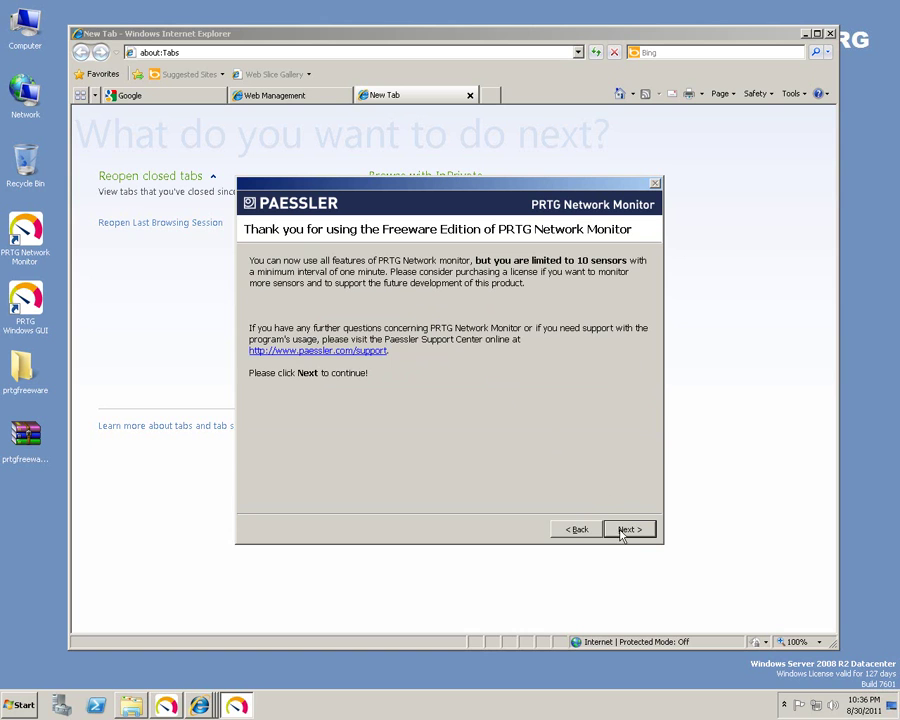
{"action": "left_click", "coordinate": [622, 533]}
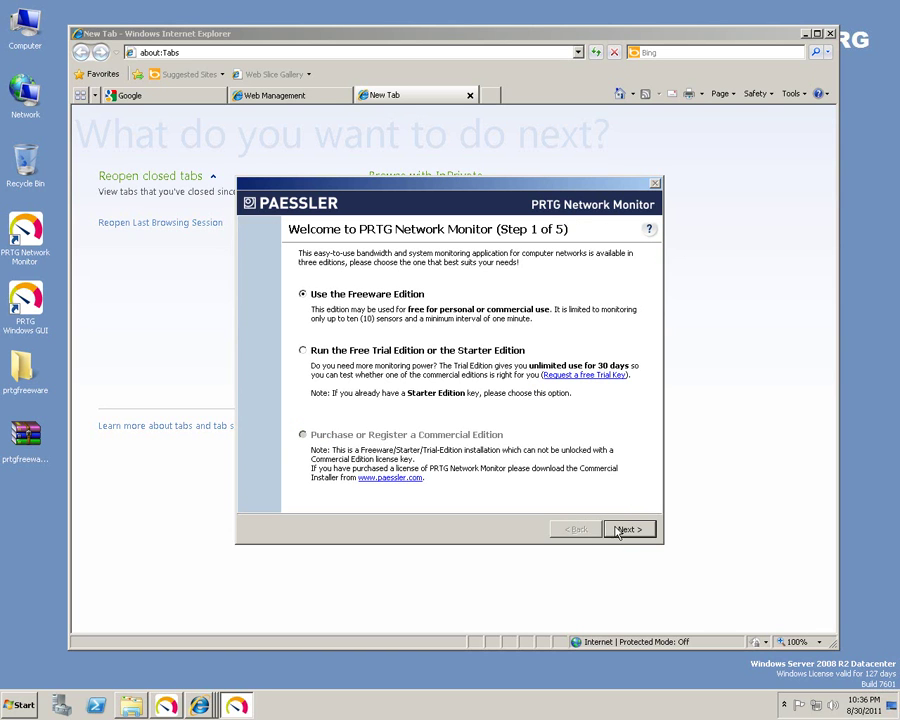
{"action": "left_click", "coordinate": [628, 532]}
{"action": "left_click", "coordinate": [630, 532]}
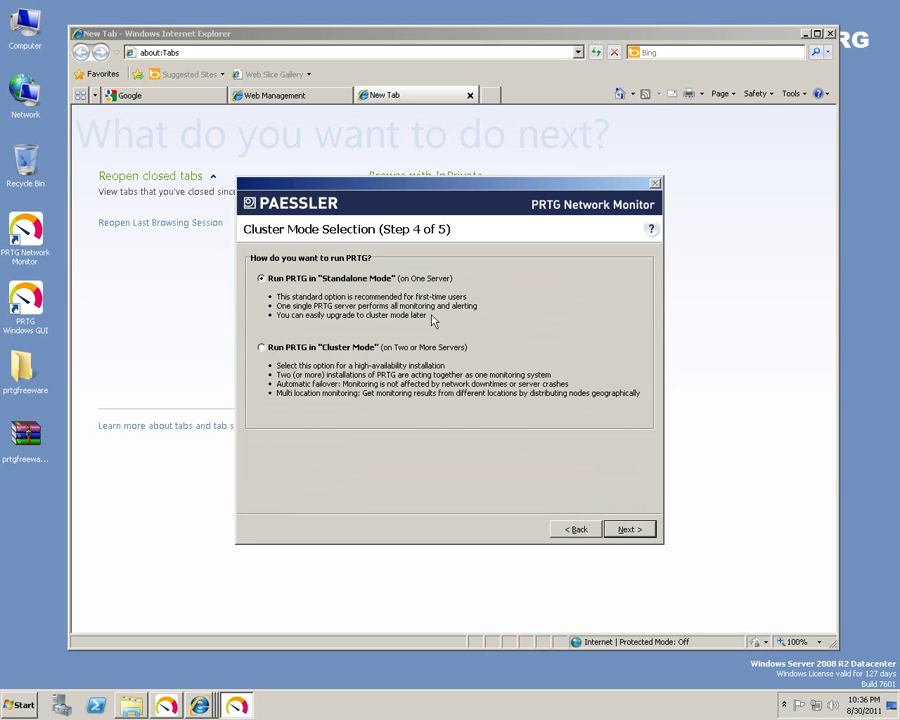
{"action": "left_click", "coordinate": [631, 533]}
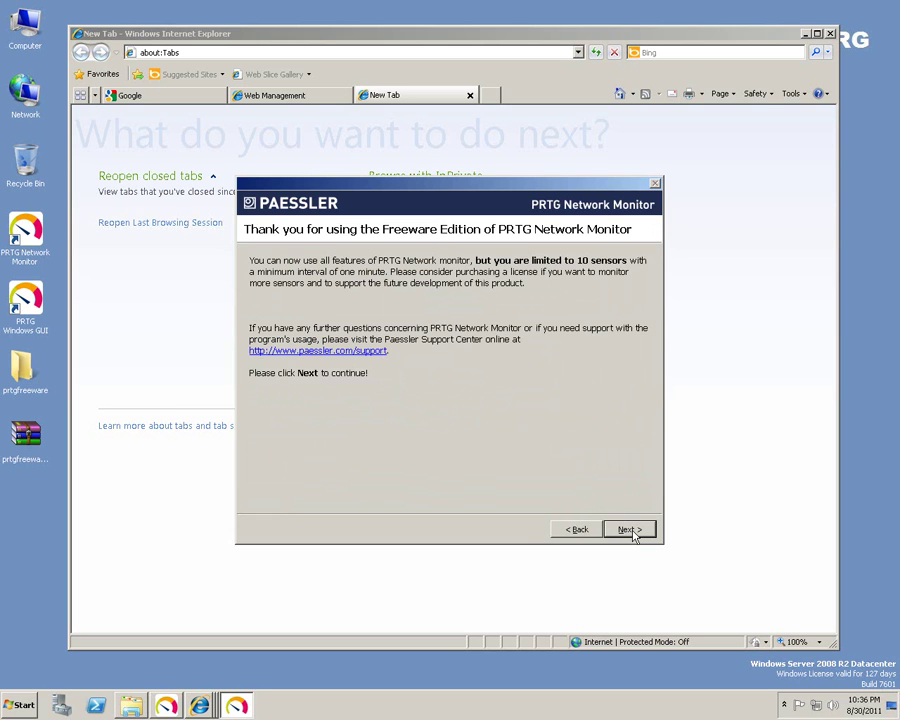
{"action": "left_click", "coordinate": [631, 533]}
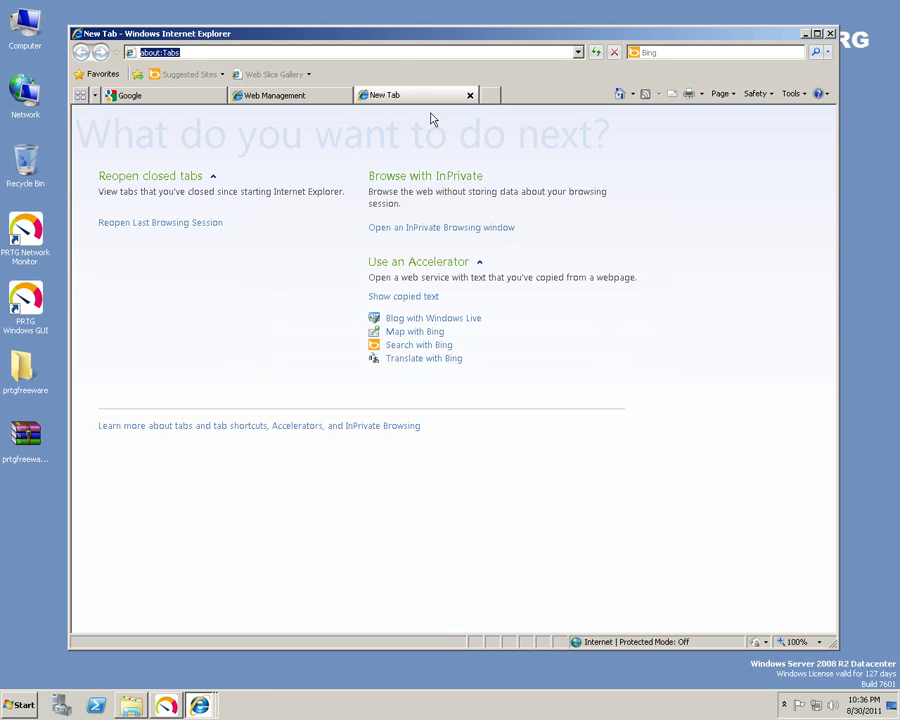
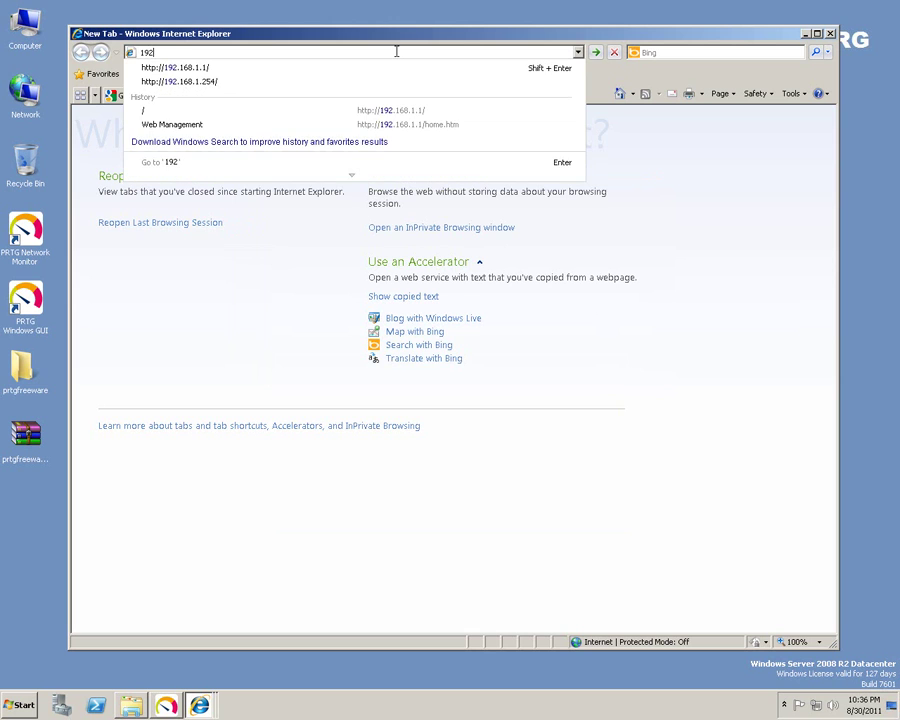
Load 192.168.1.254 and sign in to the WRT54G router with its credentials.
{"action": "key", "text": "Down"}
{"action": "key", "text": "Down"}
{"action": "key", "text": "Return"}
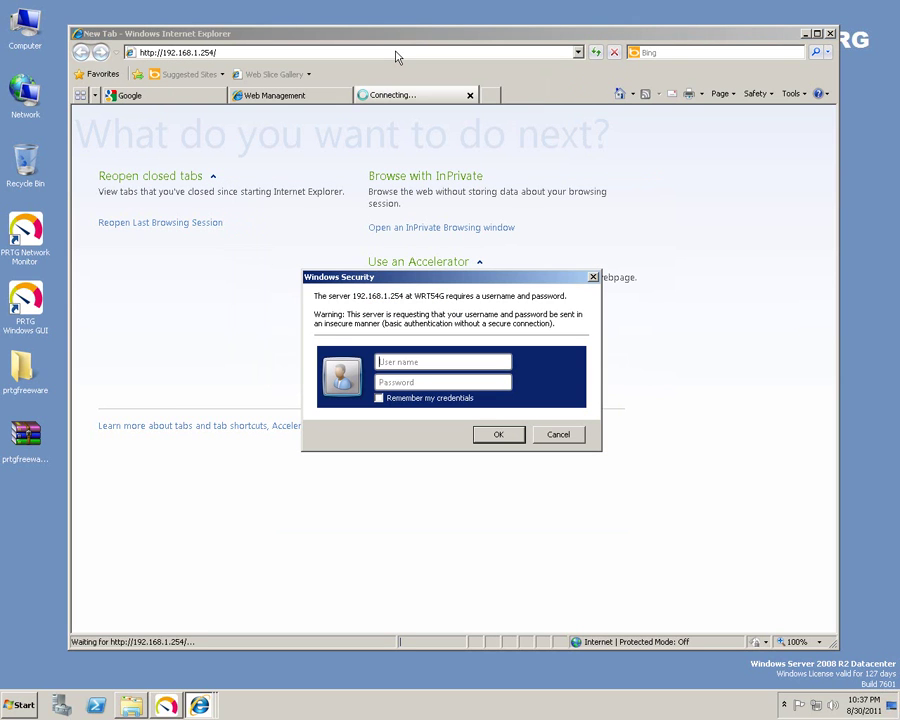
{"action": "key", "text": "Tab"}
{"action": "key", "text": "Return"}
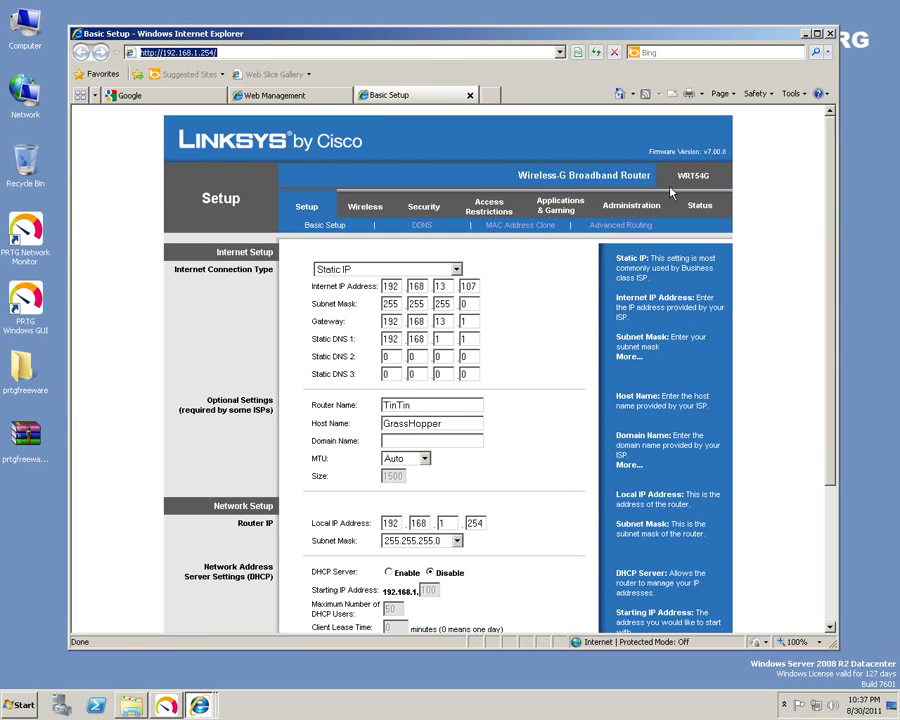
Review the WRT54G model name and switch between the Web Management and Basic Setup tabs.
{"action": "left_click_drag", "start_coordinate": [677, 176], "coordinate": [711, 176]}
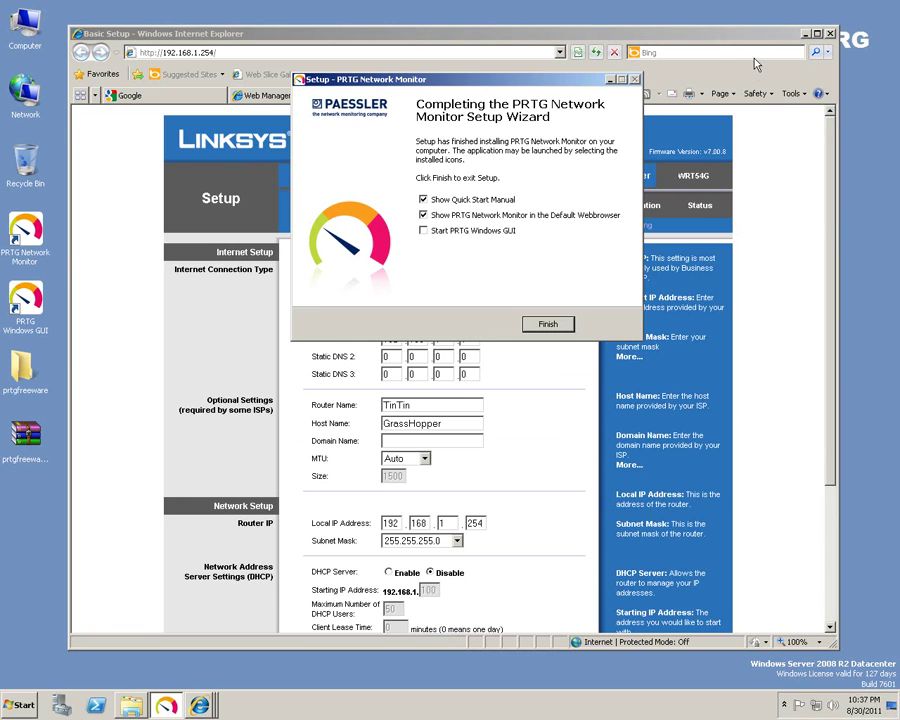
{"action": "left_click_drag", "start_coordinate": [560, 82], "coordinate": [549, 27]}
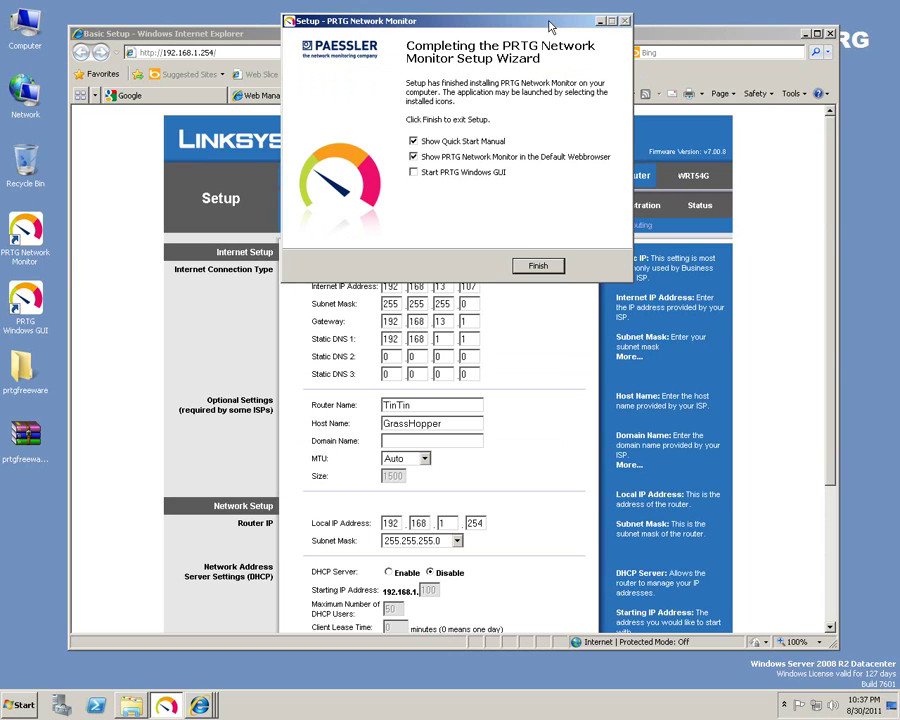
{"action": "key", "text": "alt+Tab"}
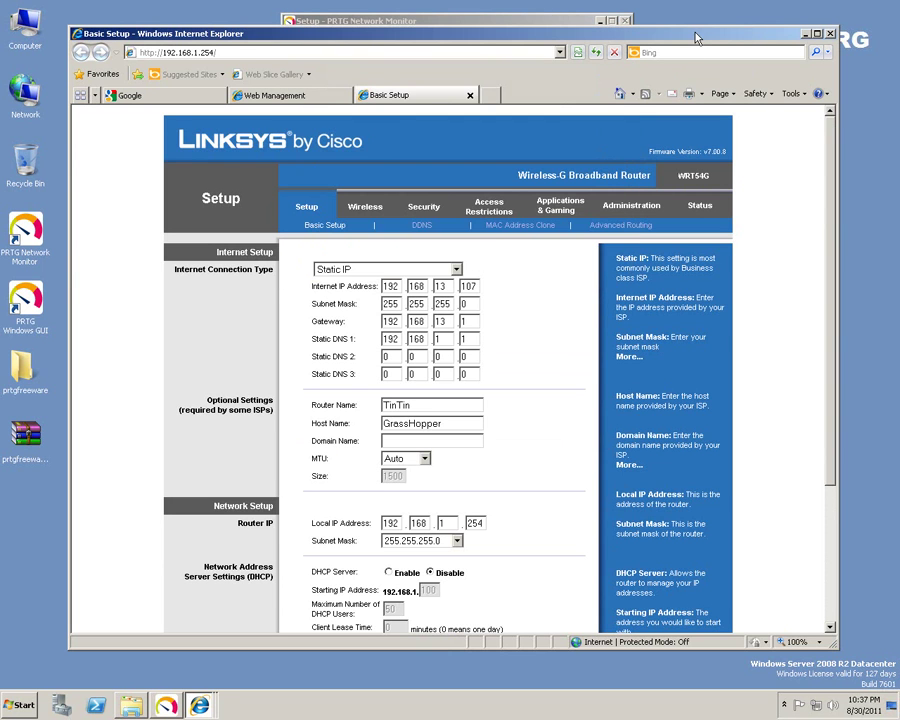
{"action": "left_click", "coordinate": [265, 96]}
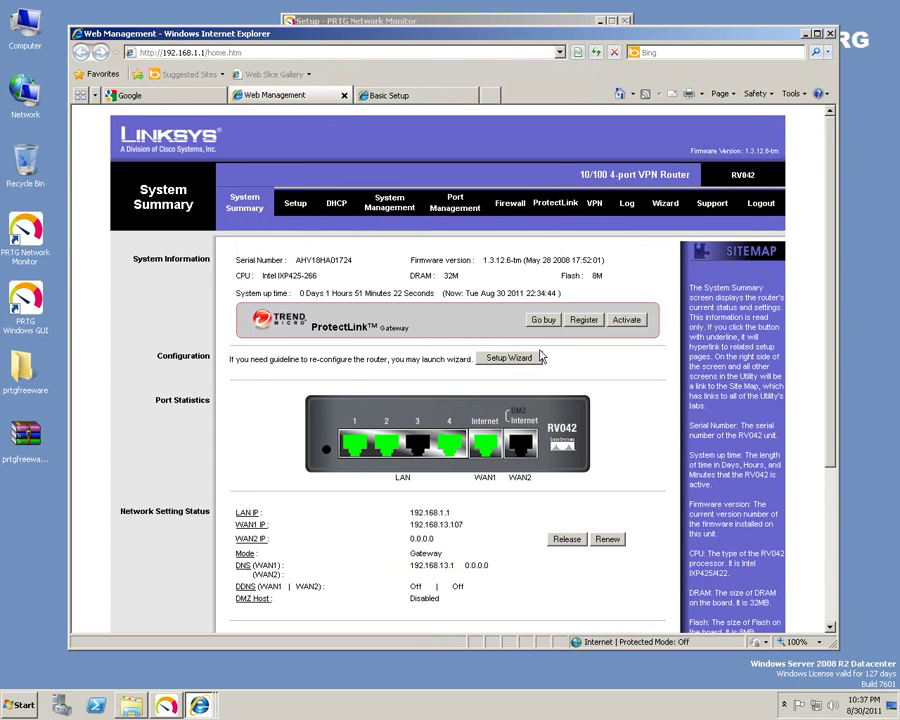
{"action": "left_click", "coordinate": [390, 96]}
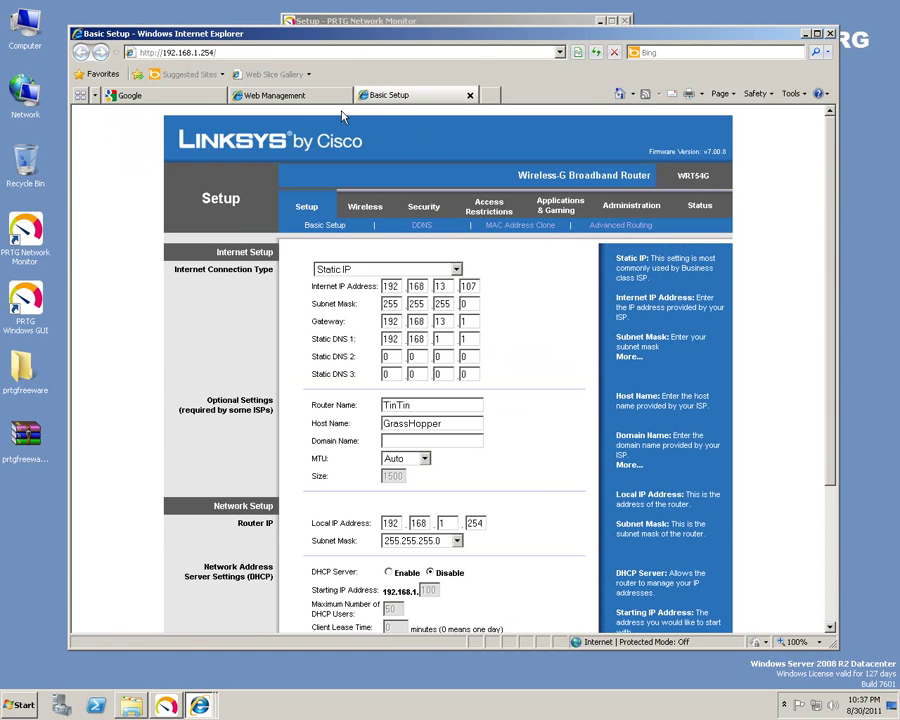
{"action": "left_click", "coordinate": [275, 96]}
{"action": "left_click", "coordinate": [475, 22]}
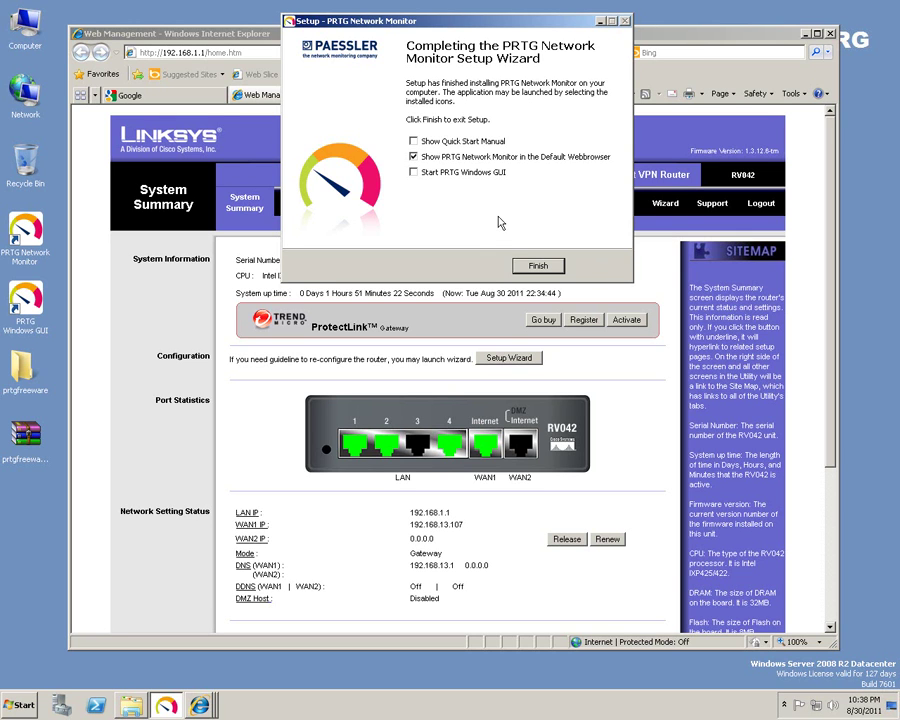
Finish setup with the PRTG Windows GUI launching, then continue past the certificate warning.
{"action": "left_click", "coordinate": [438, 171]}
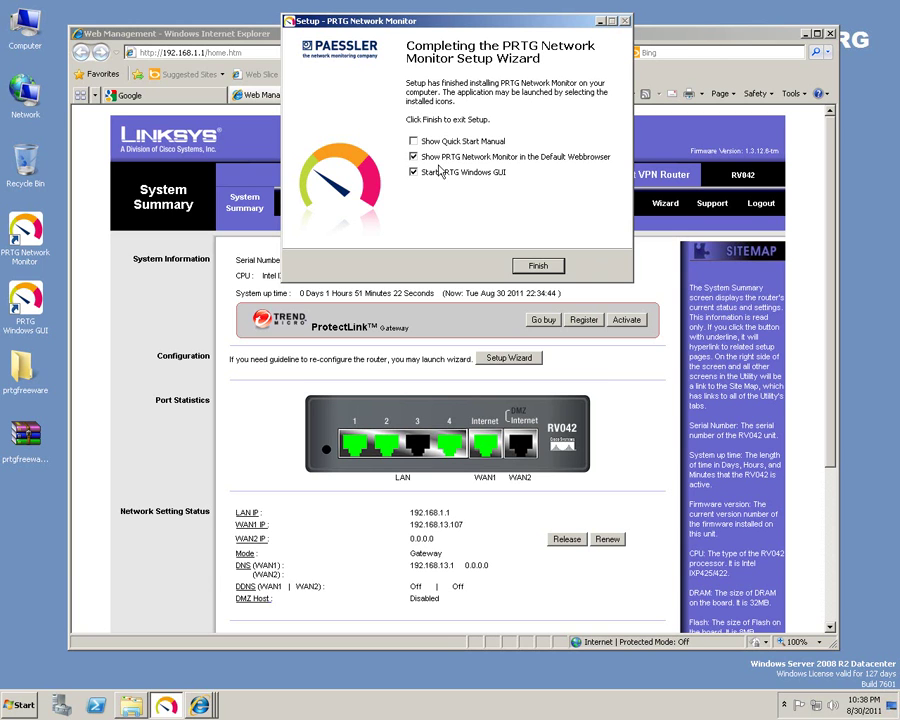
{"action": "left_click", "coordinate": [539, 266]}
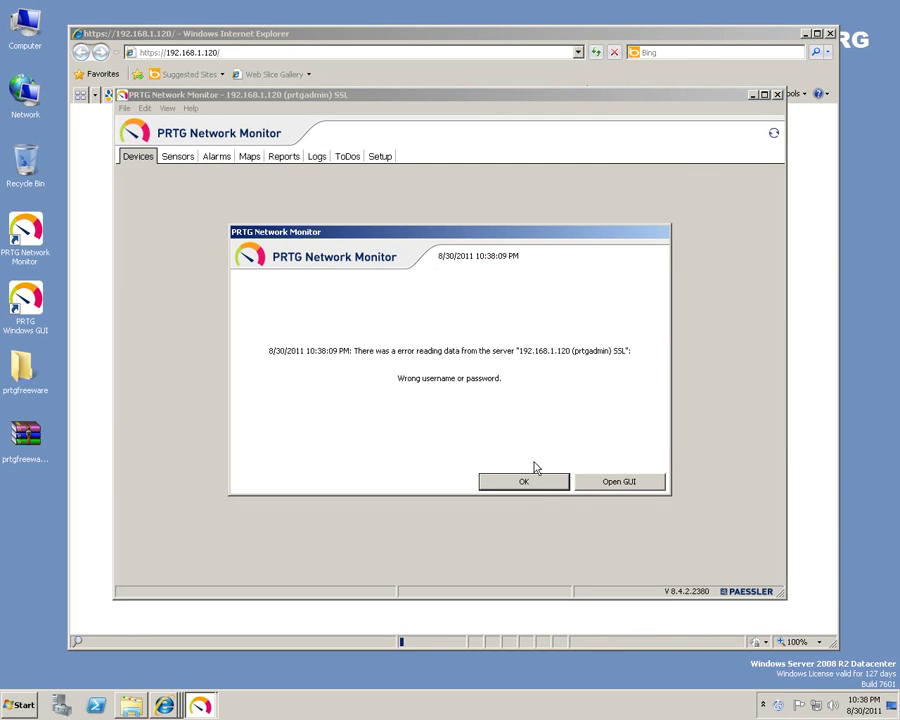
{"action": "left_click", "coordinate": [528, 484]}
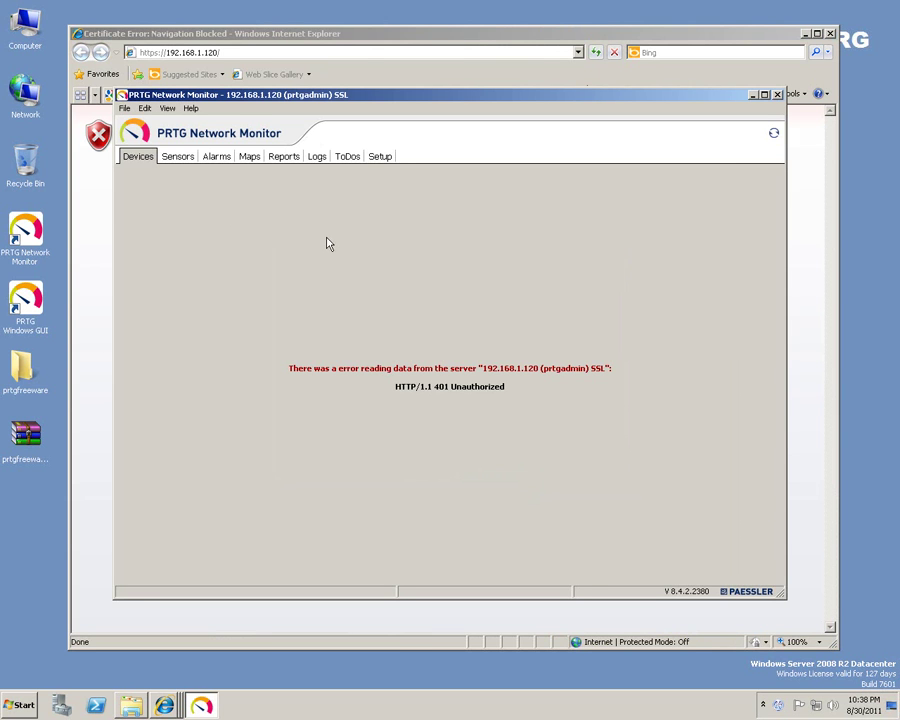
{"action": "left_click_drag", "start_coordinate": [532, 94], "coordinate": [612, 157]}
{"action": "left_click", "coordinate": [468, 34]}
{"action": "left_click", "coordinate": [201, 298]}
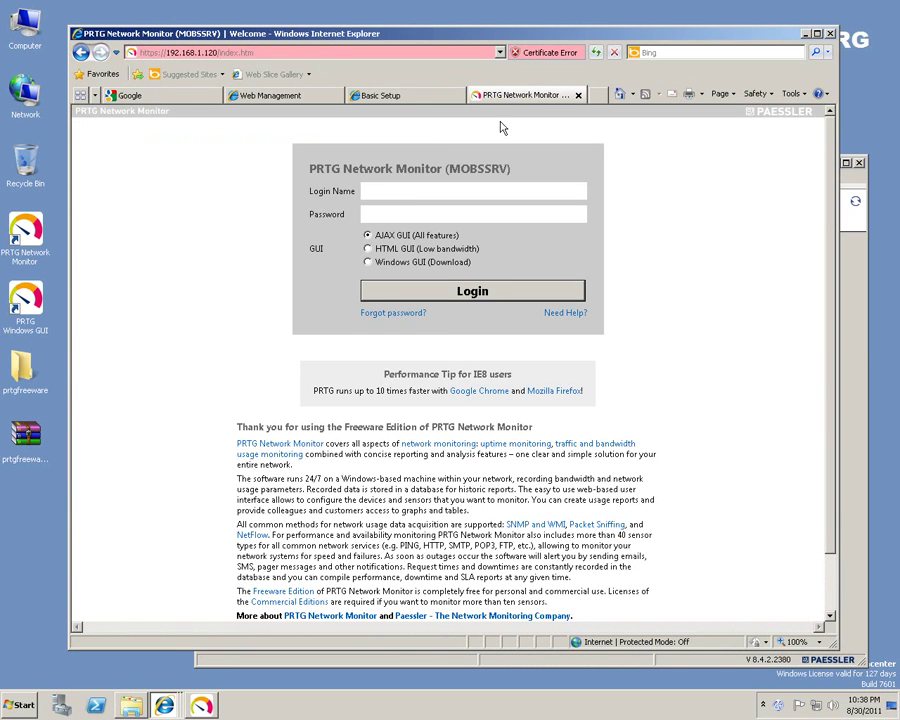
Log in to the PRTG web interface with the administrator login name and password.
{"action": "left_click", "coordinate": [436, 186]}
{"action": "type", "text": "prtgadmin"}
{"action": "key", "text": "Tab"}
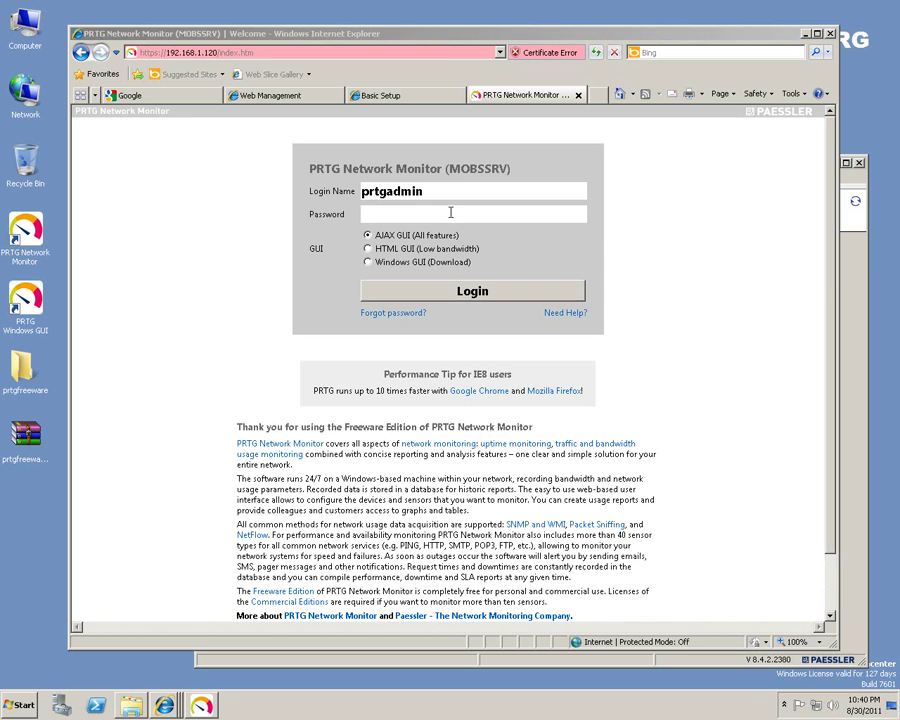
{"action": "left_click", "coordinate": [450, 212]}
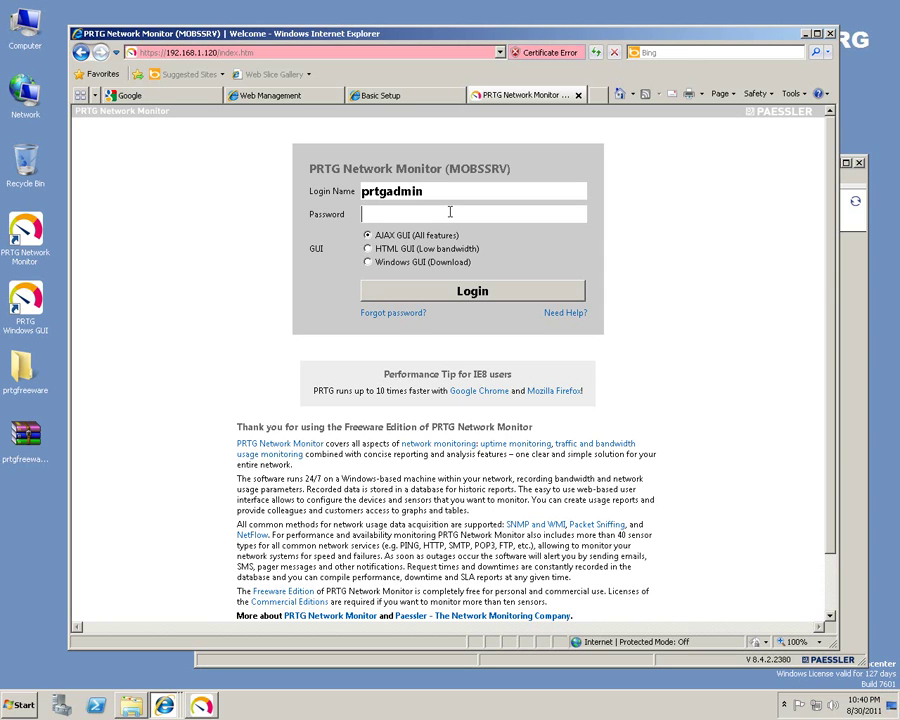
{"action": "type", "text": "•••"}
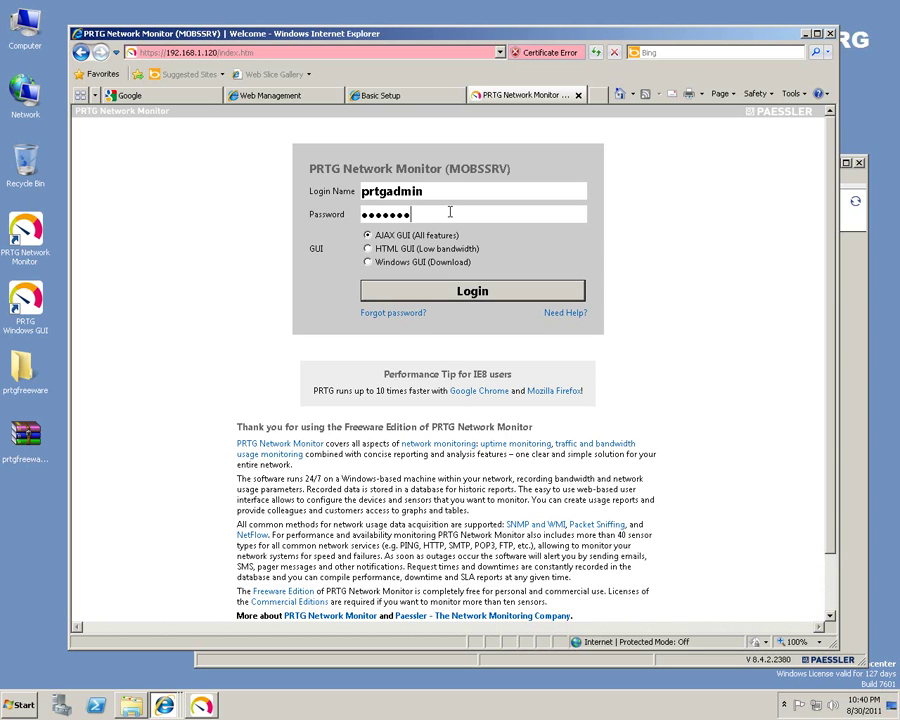
{"action": "left_click", "coordinate": [466, 292]}
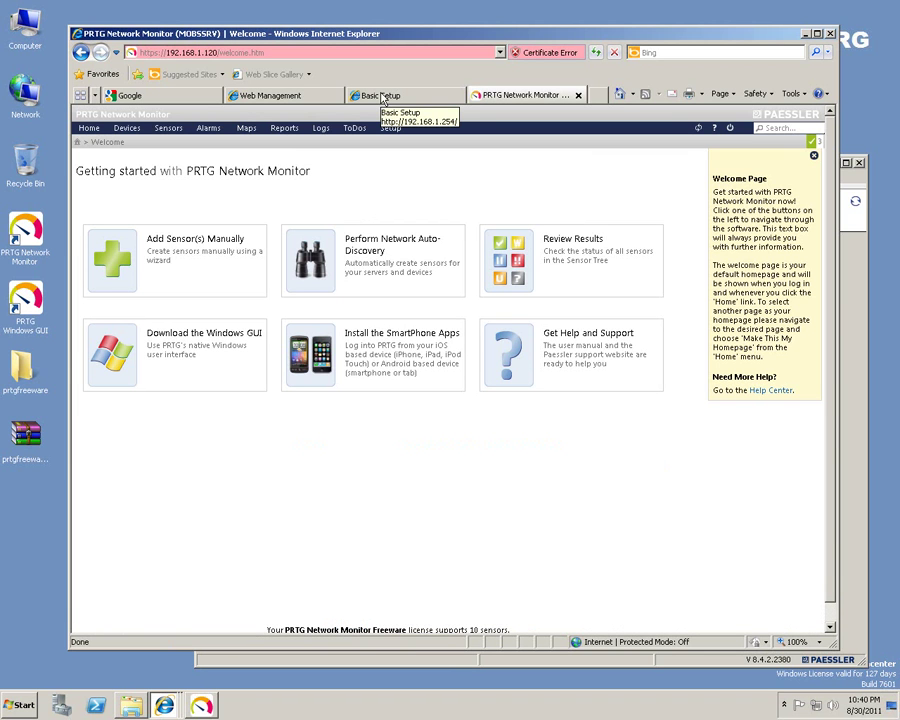
Close the PRTG Windows GUI and return to the PRTG welcome page in the browser.
{"action": "left_click", "coordinate": [382, 97]}
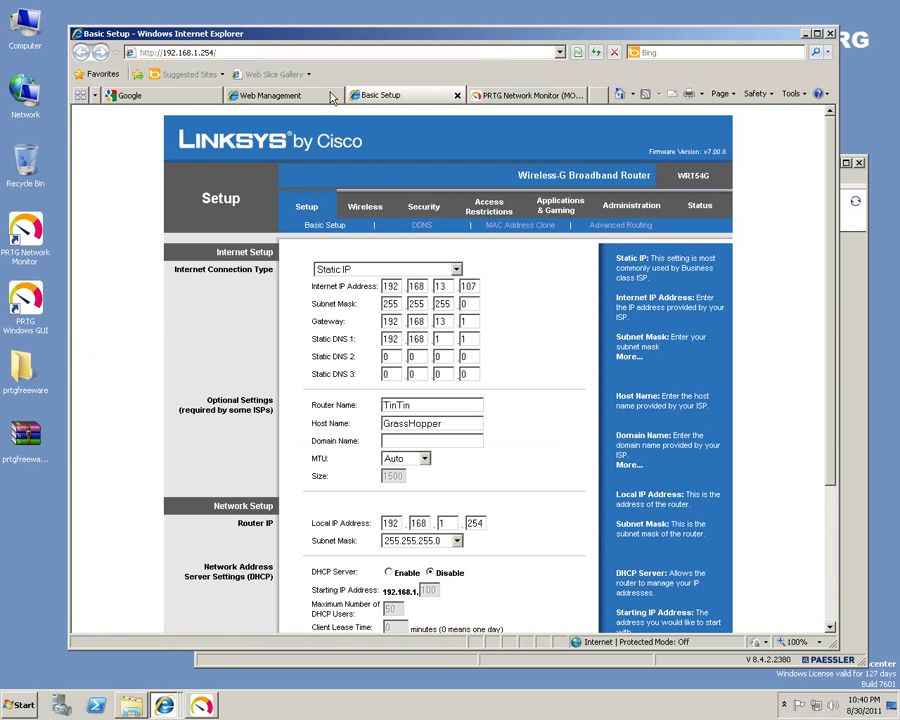
{"action": "left_click", "coordinate": [285, 97]}
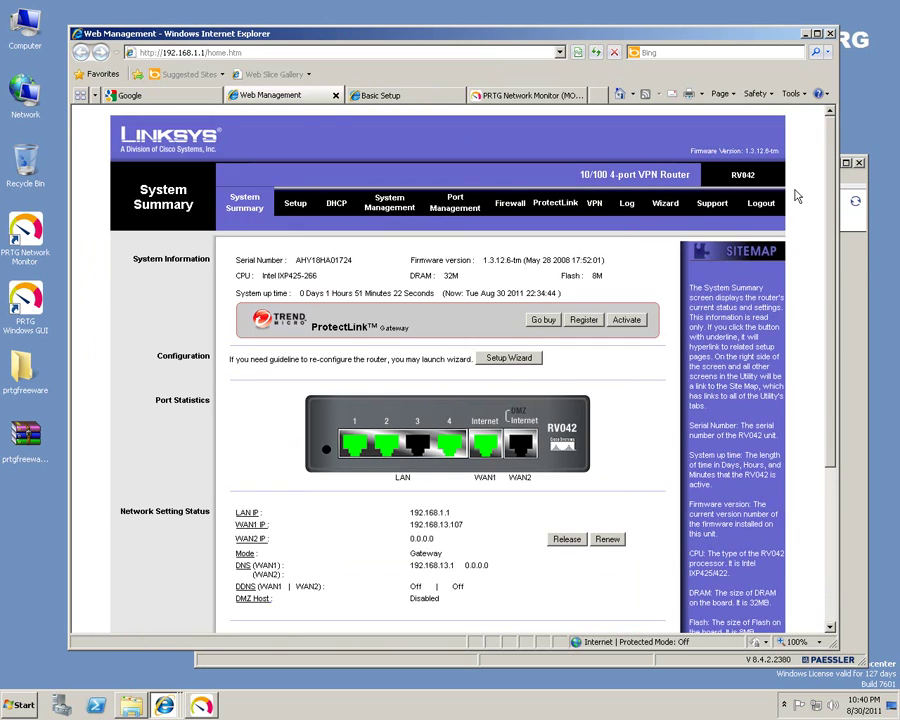
{"action": "left_click", "coordinate": [858, 262]}
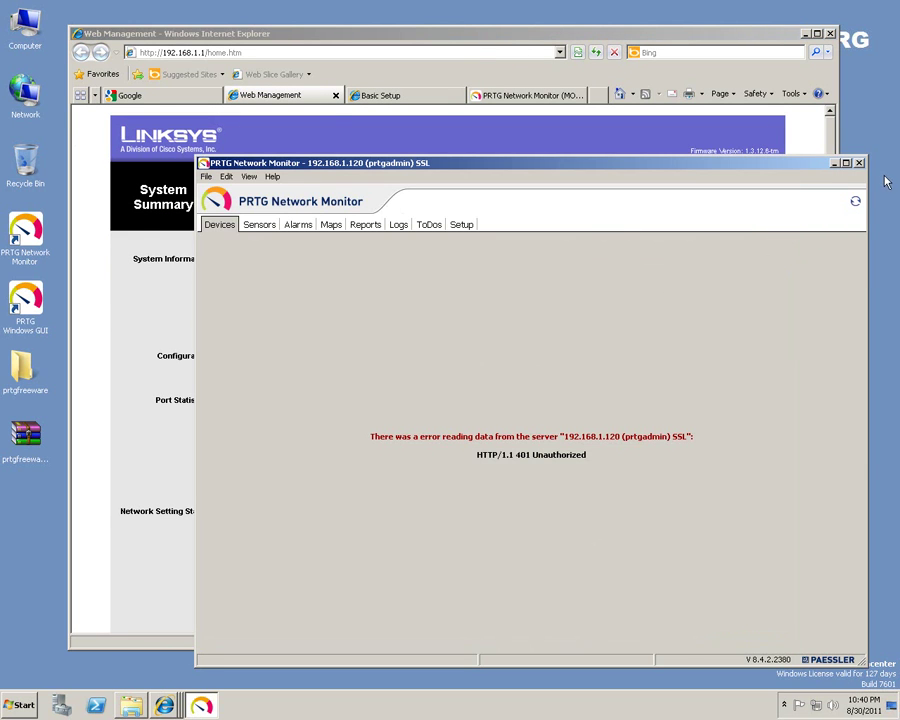
{"action": "left_click", "coordinate": [858, 162]}
{"action": "left_click", "coordinate": [510, 95]}
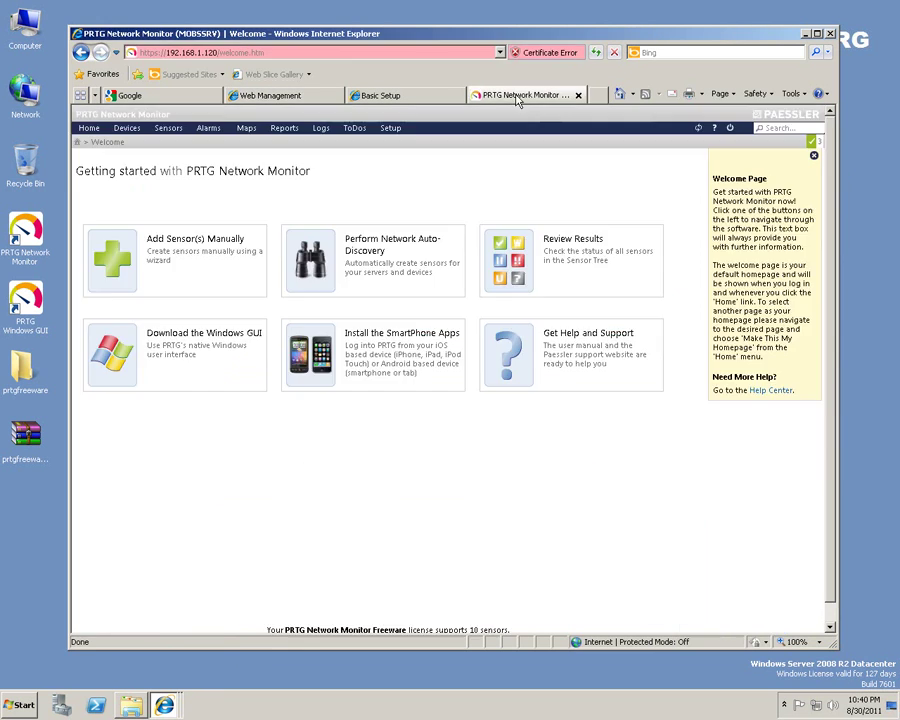
Create a new device manually, placed in 1st group under the Local probe.
{"action": "left_click", "coordinate": [237, 267]}
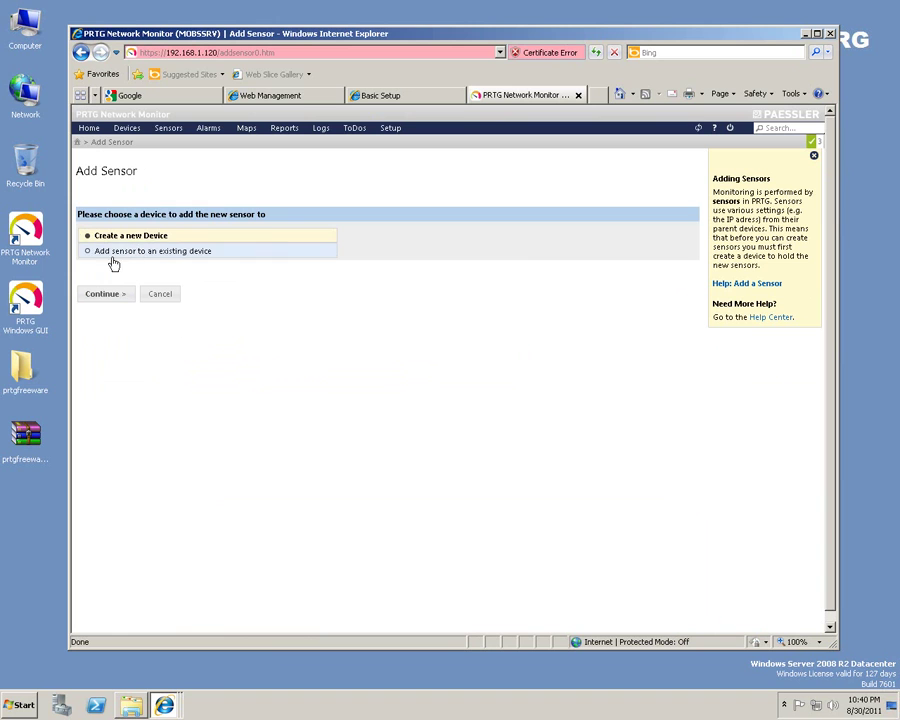
{"action": "left_click", "coordinate": [103, 294]}
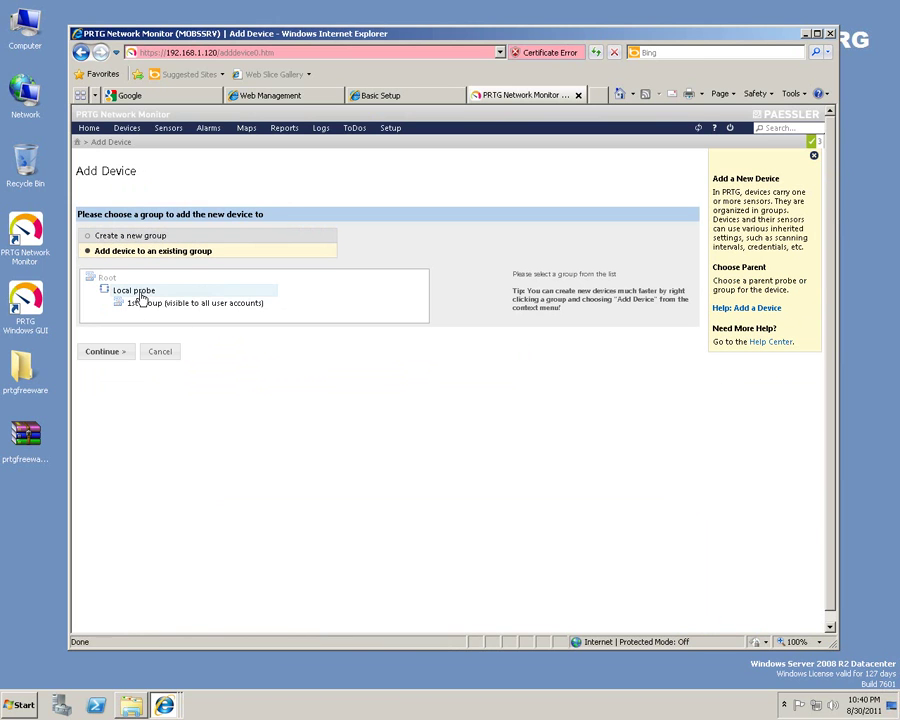
{"action": "left_click", "coordinate": [138, 292]}
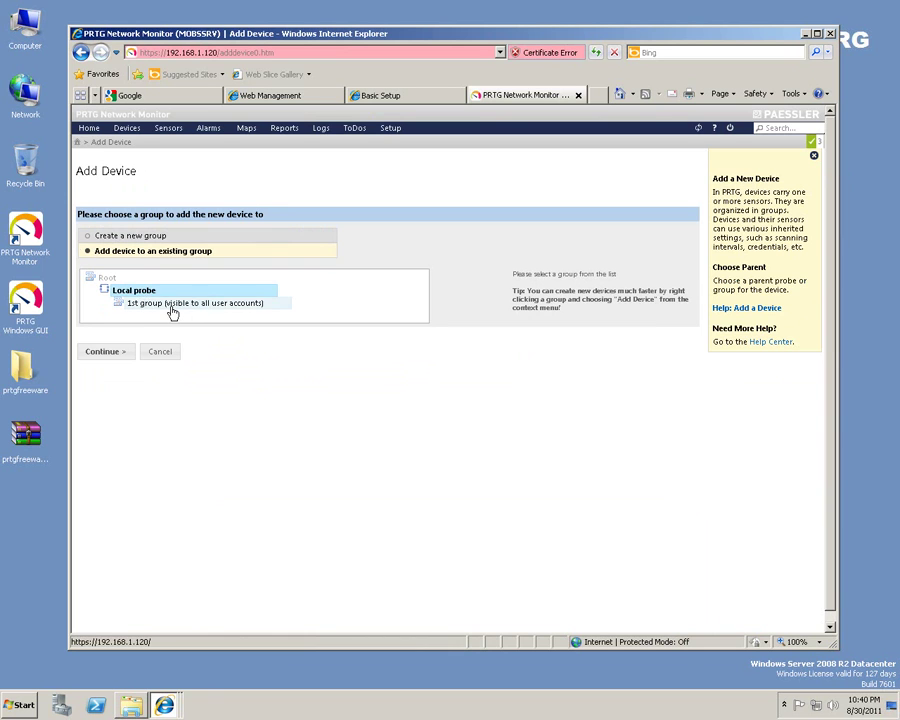
{"action": "left_click", "coordinate": [172, 309]}
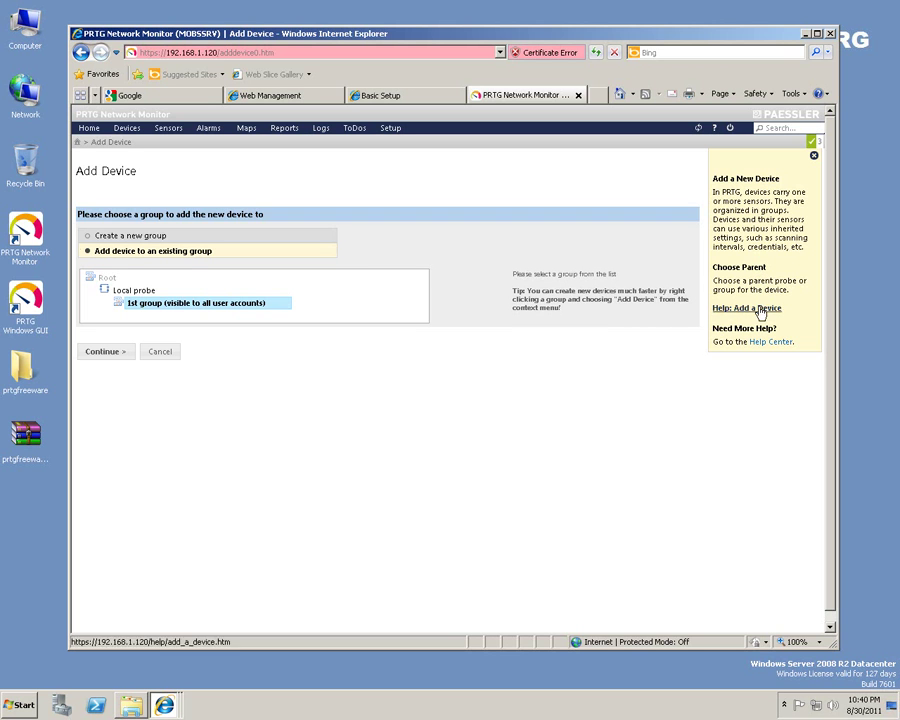
{"action": "left_click", "coordinate": [116, 353]}
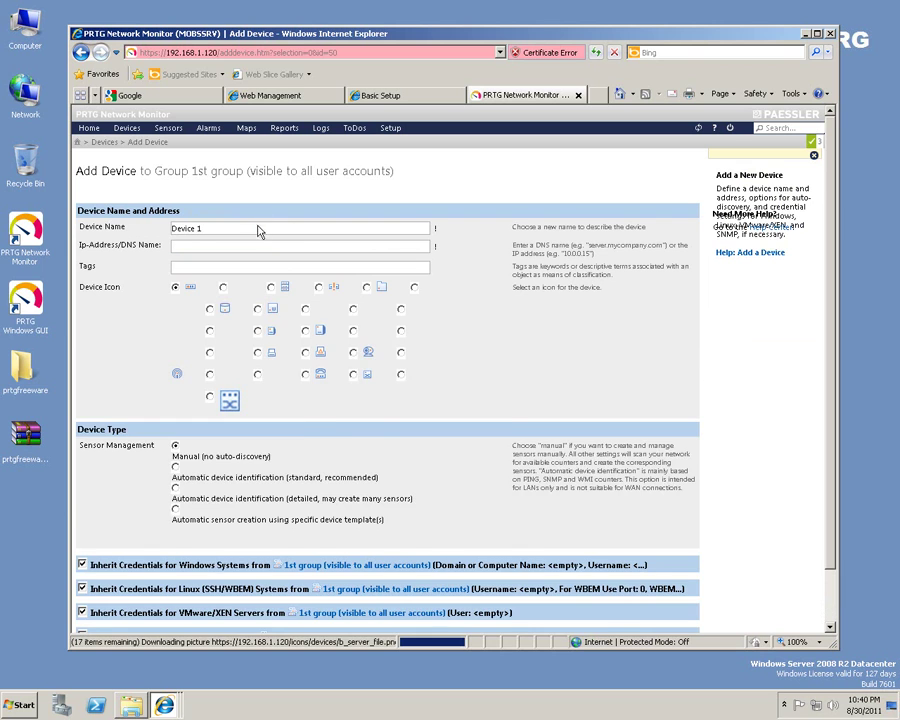
Replace the default device name Device 1 with RV042.
{"action": "left_click", "coordinate": [246, 227]}
{"action": "left_click_drag", "start_coordinate": [246, 227], "coordinate": [120, 217]}
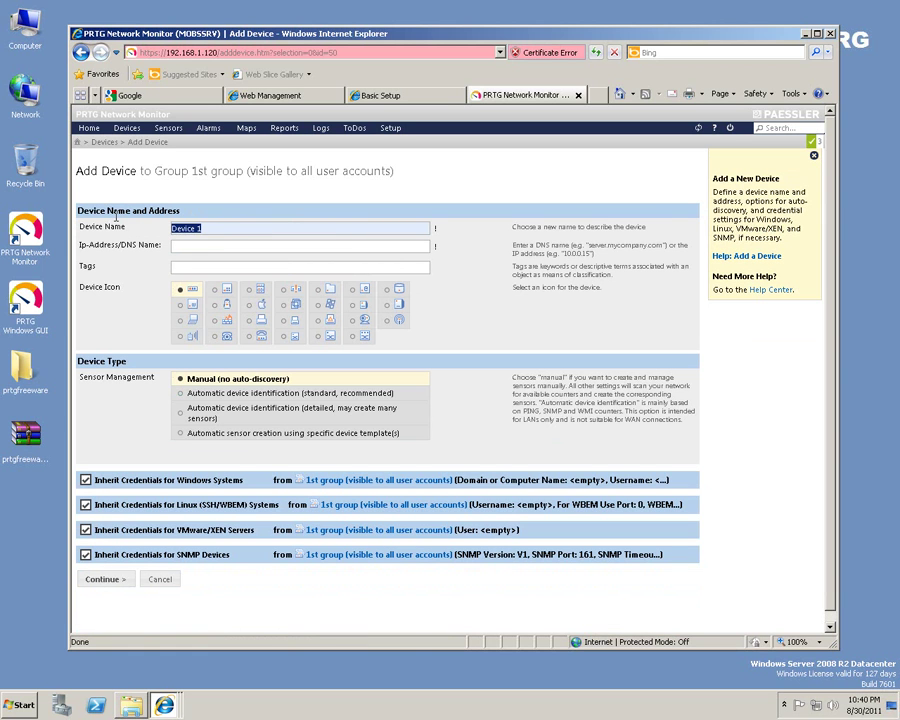
{"action": "type", "text": "RV042"}
{"action": "left_click", "coordinate": [243, 248]}
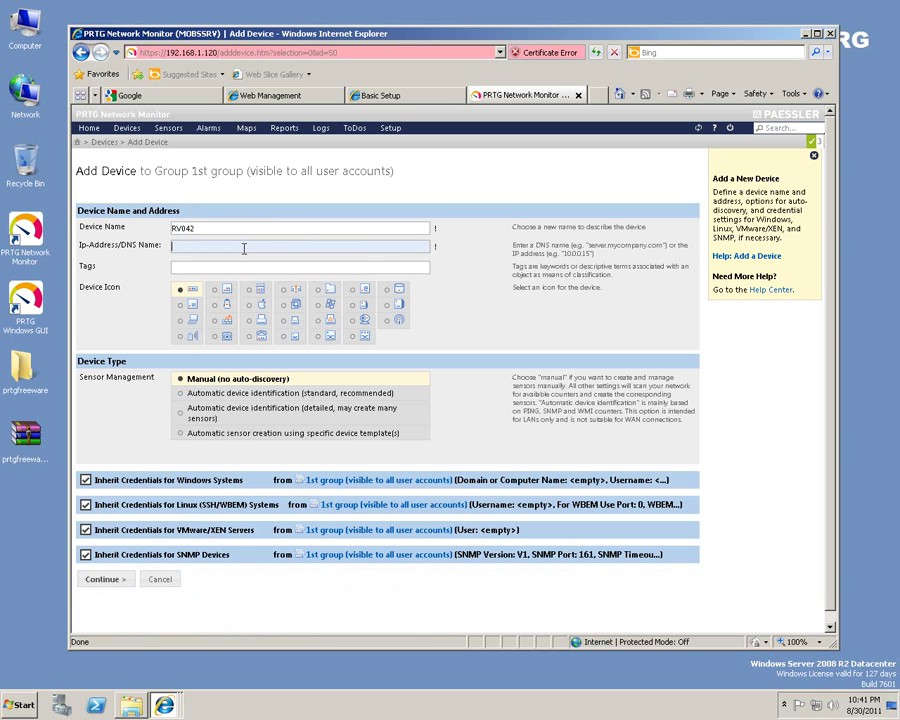
Enter the router's LAN address 192.168.1.1 and create the RV042 device.
{"action": "left_click", "coordinate": [282, 95]}
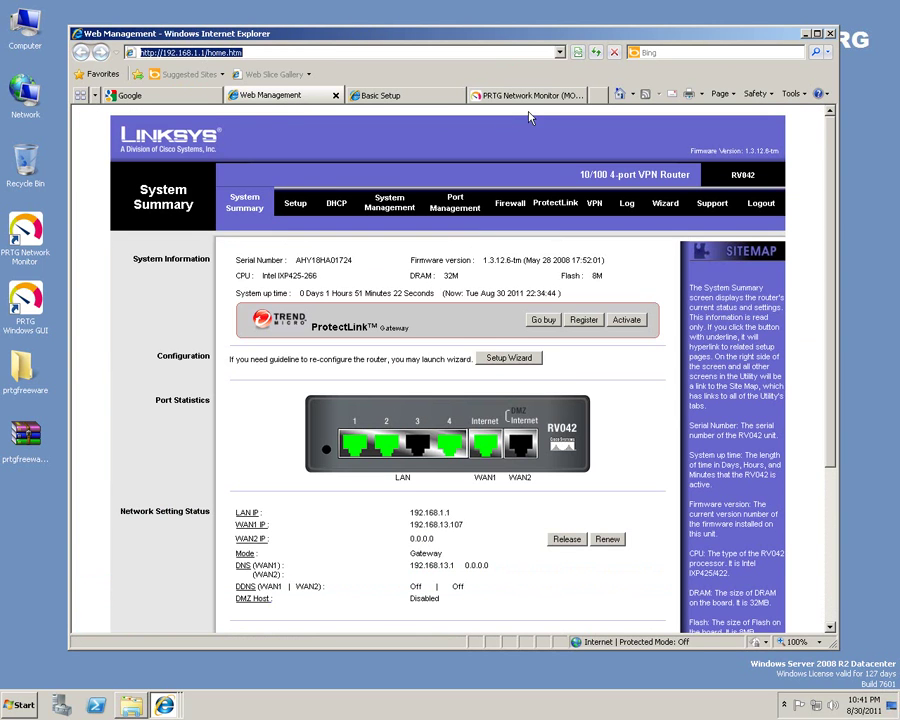
{"action": "left_click", "coordinate": [524, 95]}
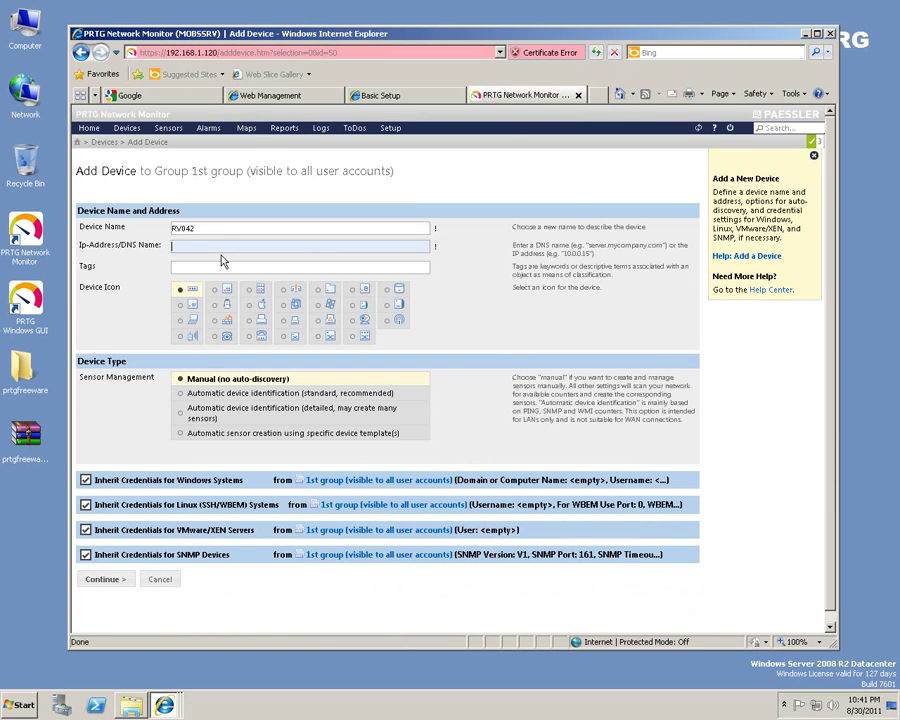
{"action": "type", "text": "192.168.1.1"}
{"action": "left_click", "coordinate": [214, 266]}
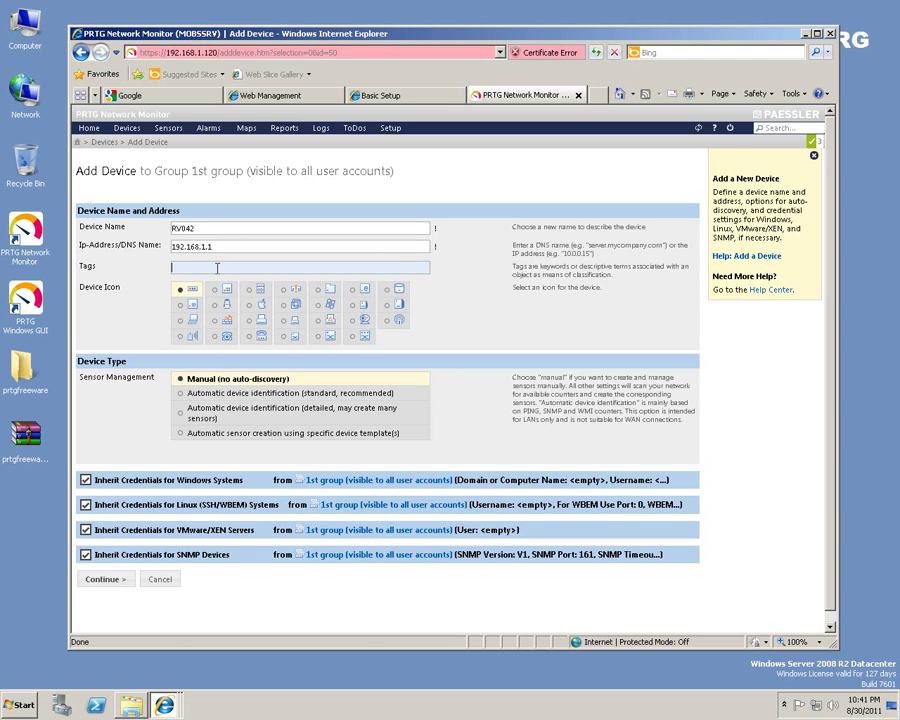
{"action": "left_click", "coordinate": [104, 579]}
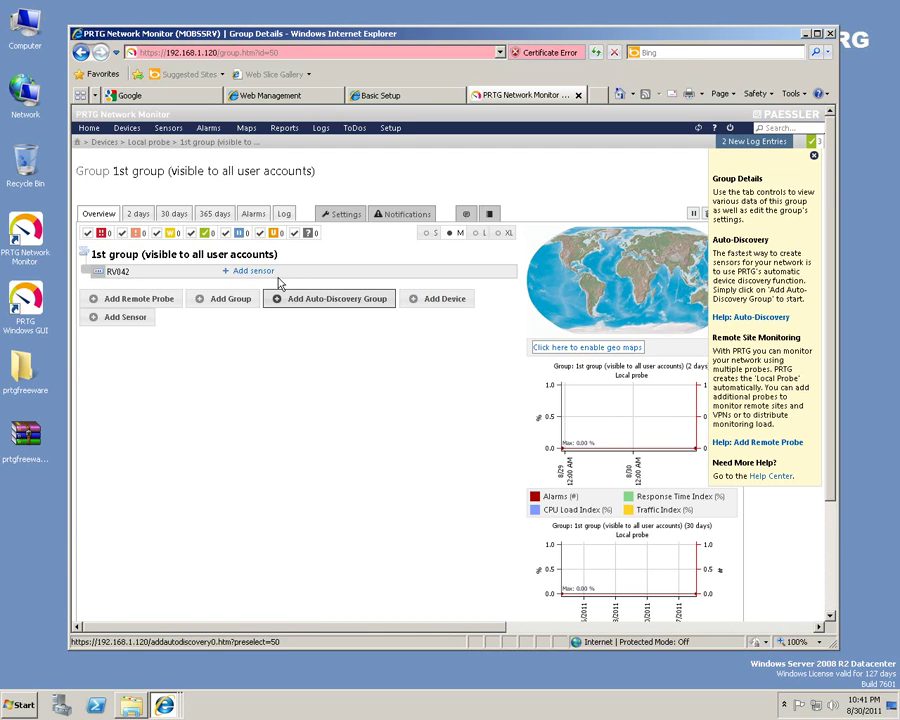
Choose the SNMP Traffic sensor type for RV042.
{"action": "left_click", "coordinate": [245, 271]}
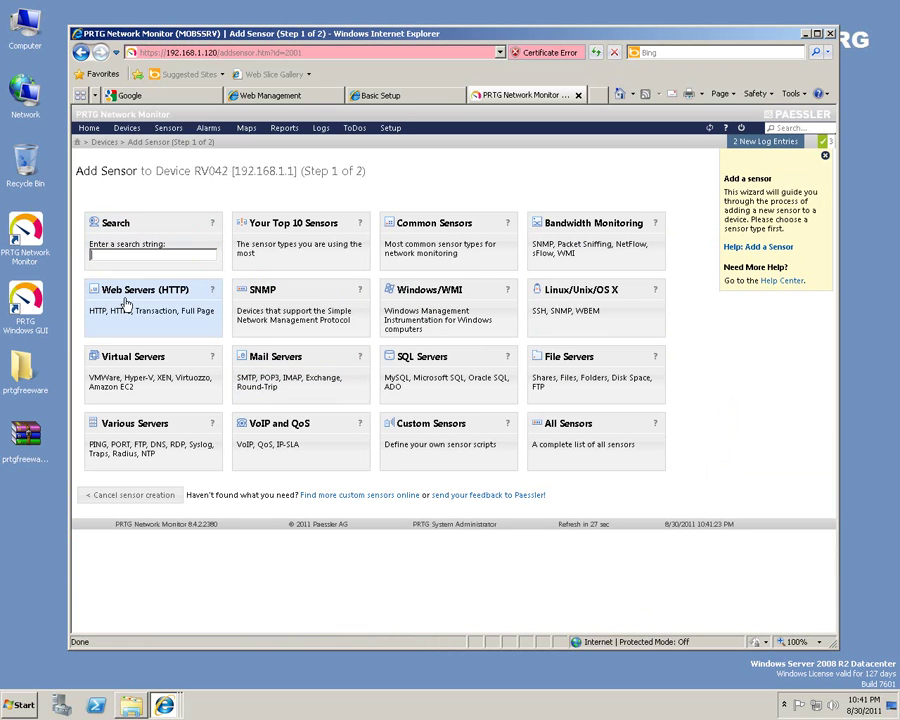
{"action": "left_click", "coordinate": [278, 295]}
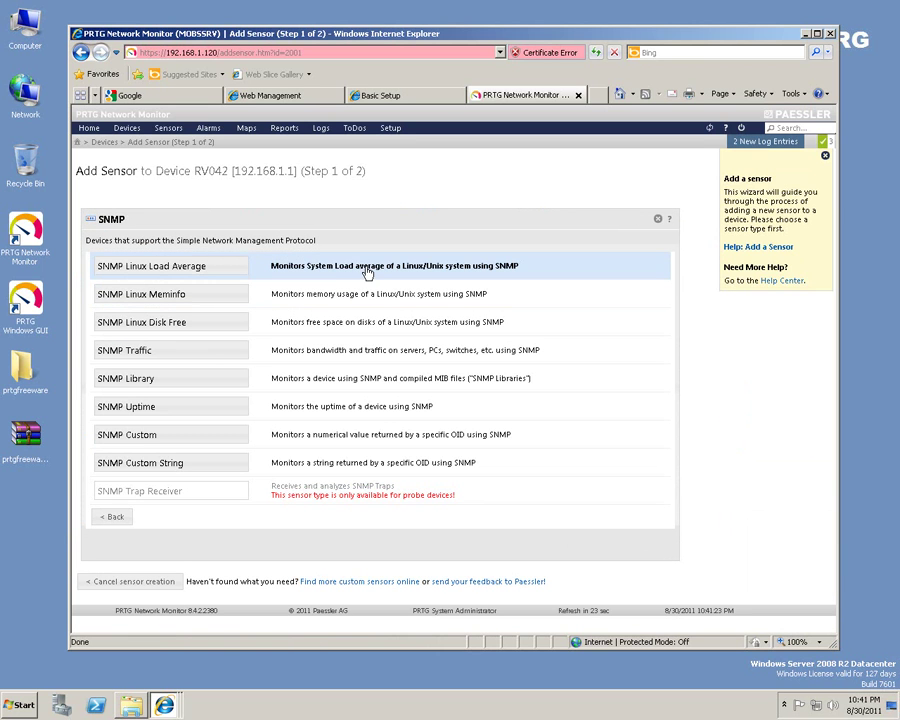
{"action": "left_click", "coordinate": [151, 353]}
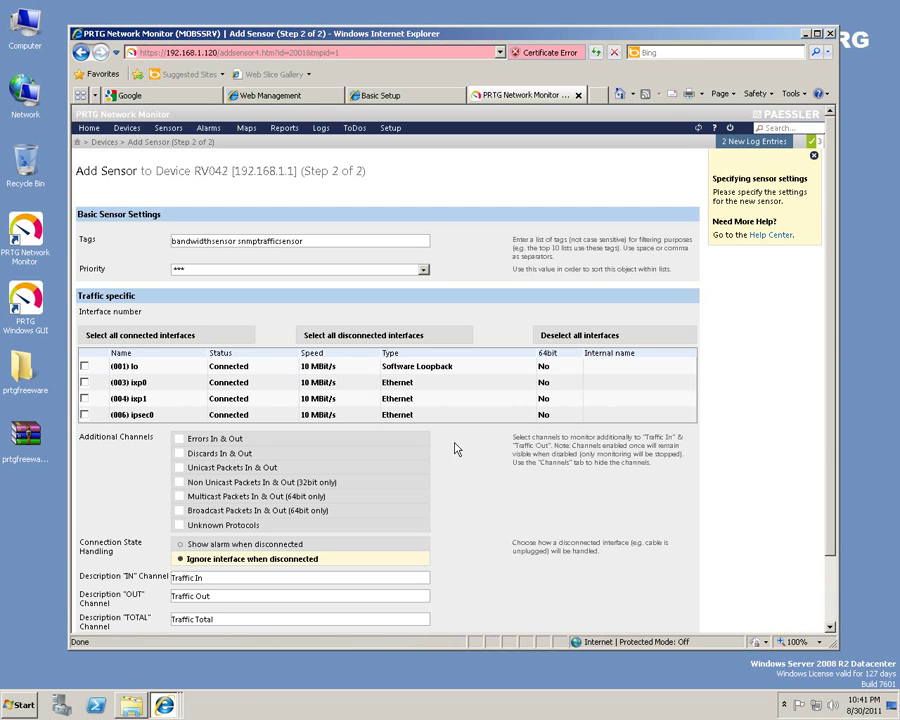
Select the lo, ixp0, ixp1 and ipsec0 interfaces and create the four traffic sensors.
{"action": "scroll", "coordinate": [464, 460], "scroll_direction": "down", "scroll_amount": 2}
{"action": "scroll", "coordinate": [473, 464], "scroll_direction": "up", "scroll_amount": 2}
{"action": "scroll", "coordinate": [199, 420], "scroll_direction": "down", "scroll_amount": 1}
{"action": "scroll", "coordinate": [199, 415], "scroll_direction": "down", "scroll_amount": 1}
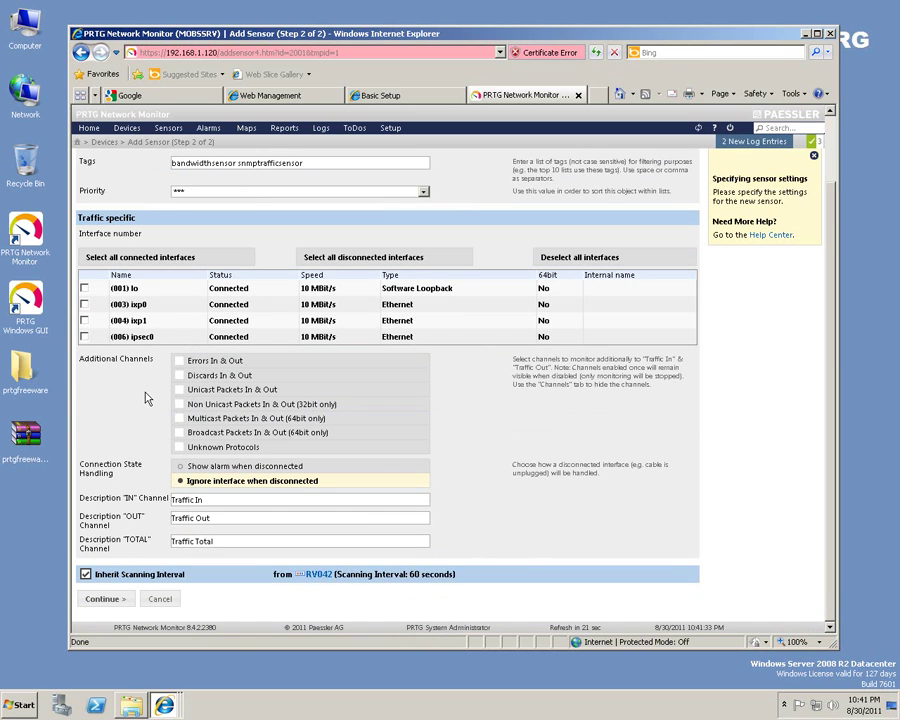
{"action": "left_click", "coordinate": [84, 288]}
{"action": "left_click", "coordinate": [84, 304]}
{"action": "left_click", "coordinate": [84, 320]}
{"action": "left_click", "coordinate": [84, 336]}
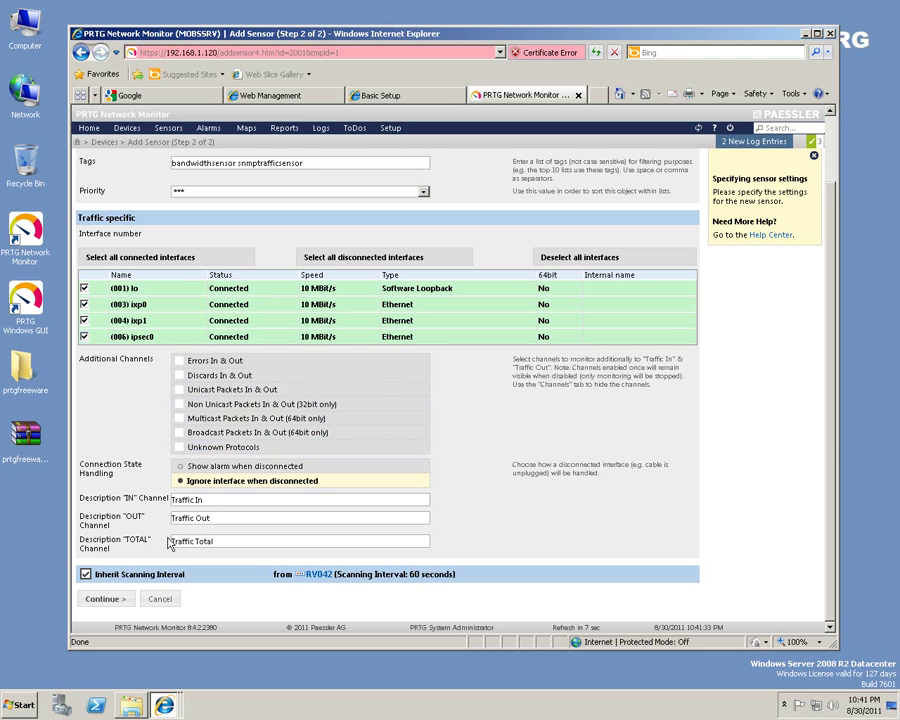
{"action": "left_click", "coordinate": [223, 516]}
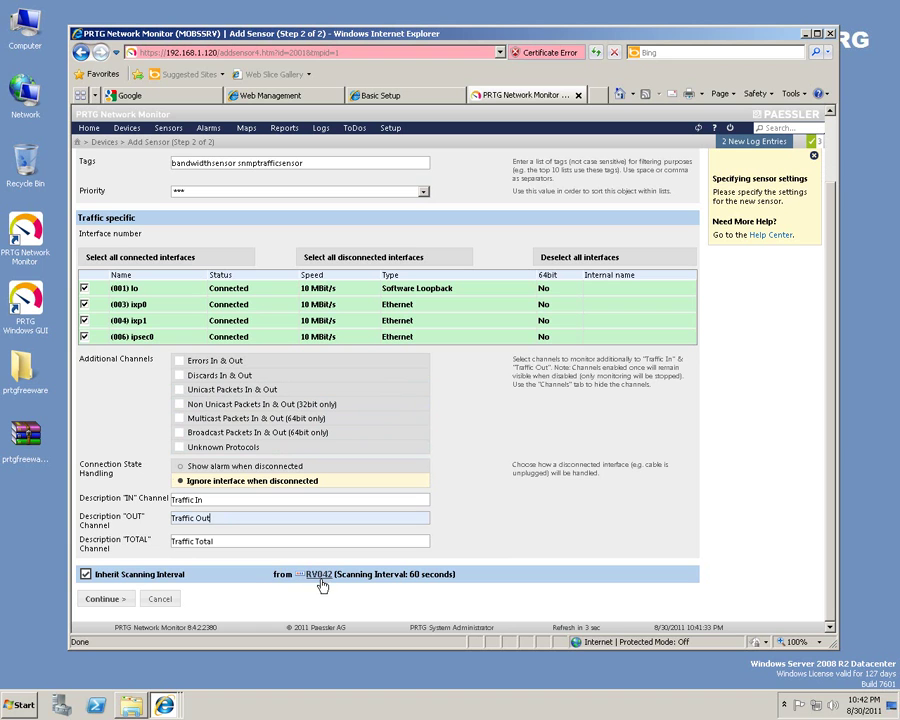
{"action": "left_click", "coordinate": [105, 600]}
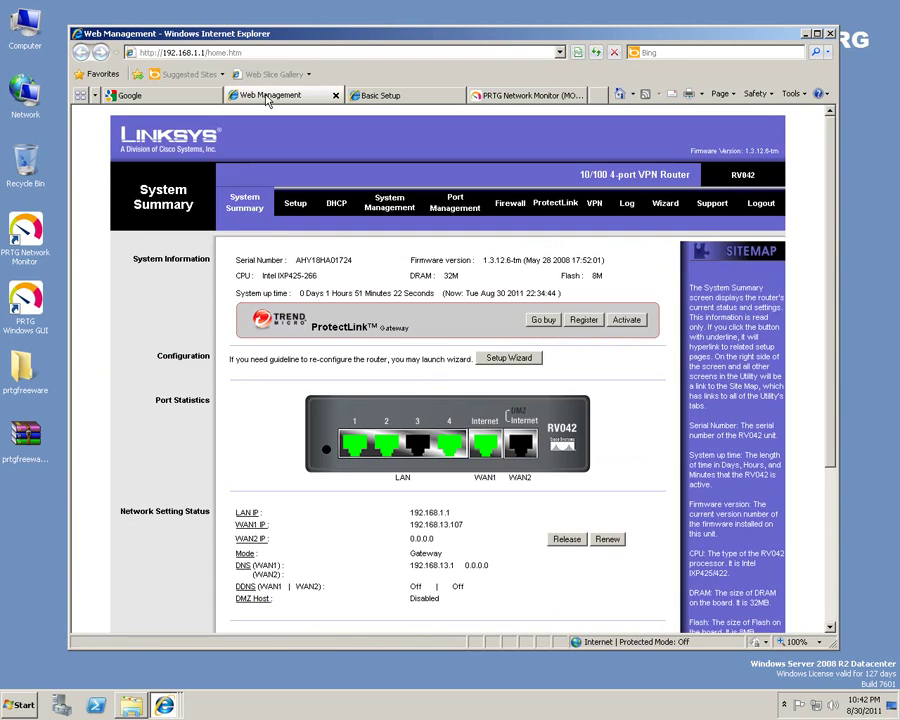
Browse the router's Setup, MAC Clone and DHCP pages to reach System Management > SNMP.
{"action": "left_click", "coordinate": [297, 206]}
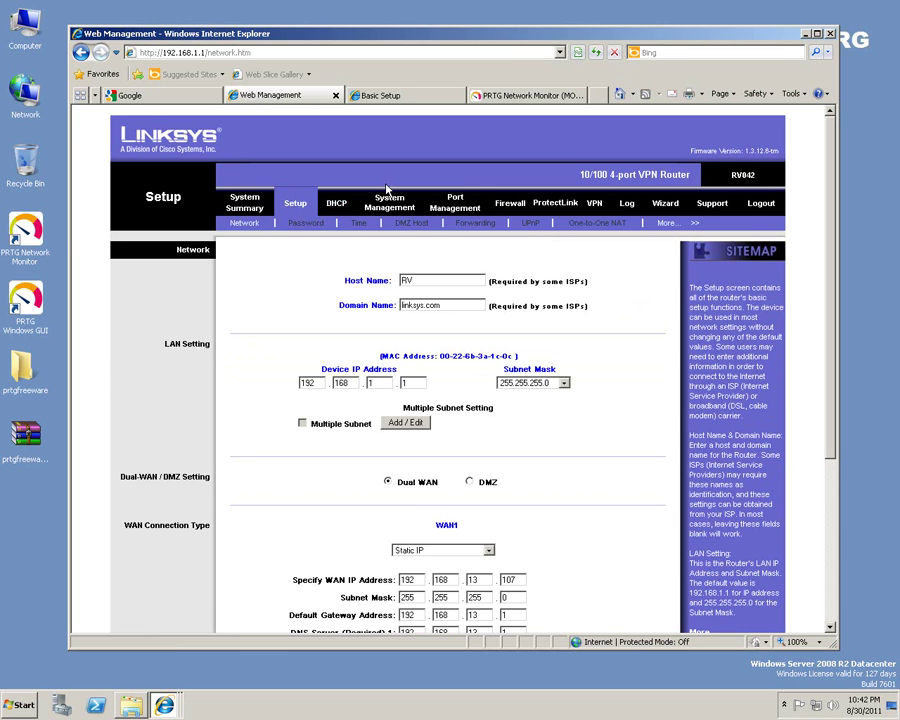
{"action": "left_click_drag", "start_coordinate": [454, 38], "coordinate": [510, 96]}
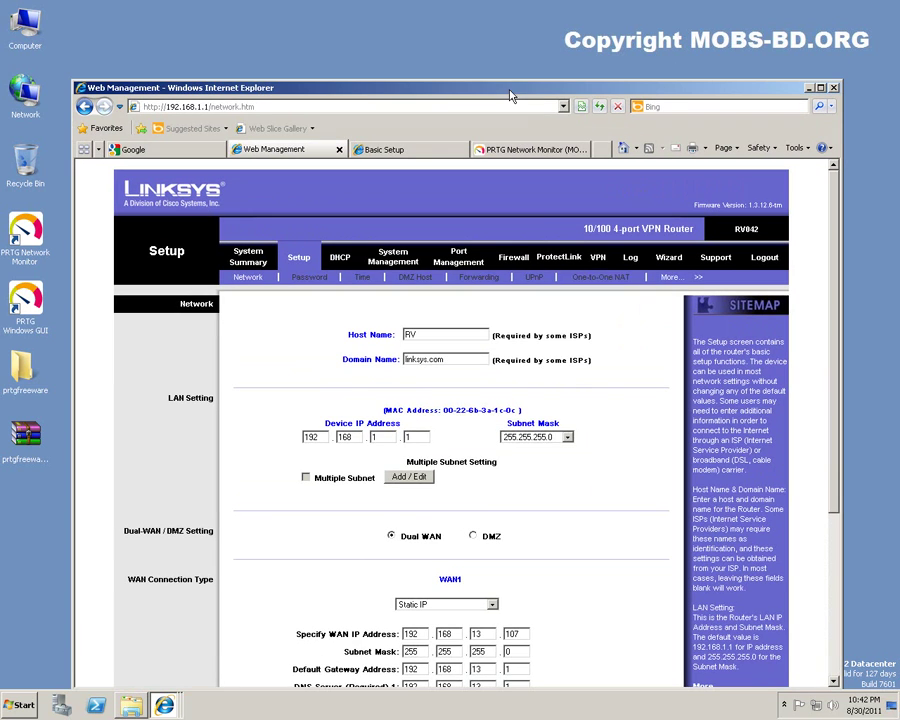
{"action": "left_click", "coordinate": [670, 278]}
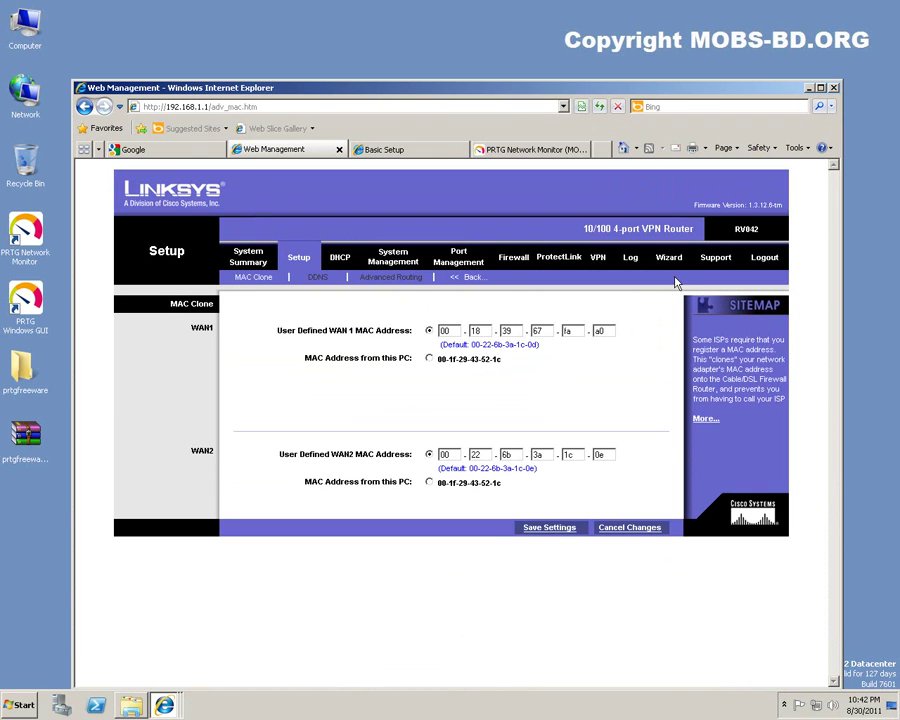
{"action": "left_click", "coordinate": [336, 262]}
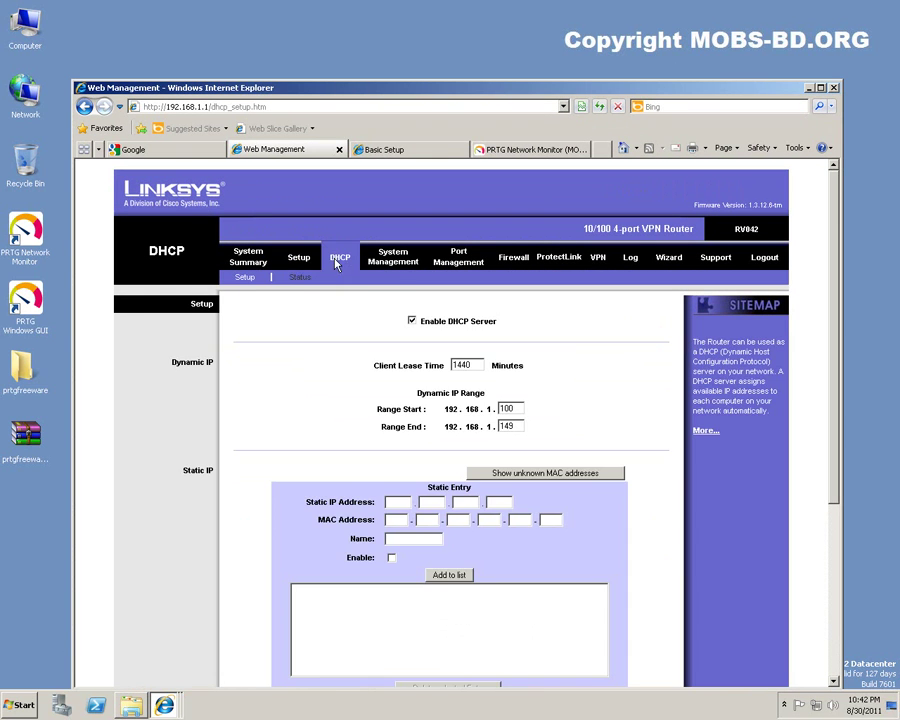
{"action": "left_click", "coordinate": [395, 260]}
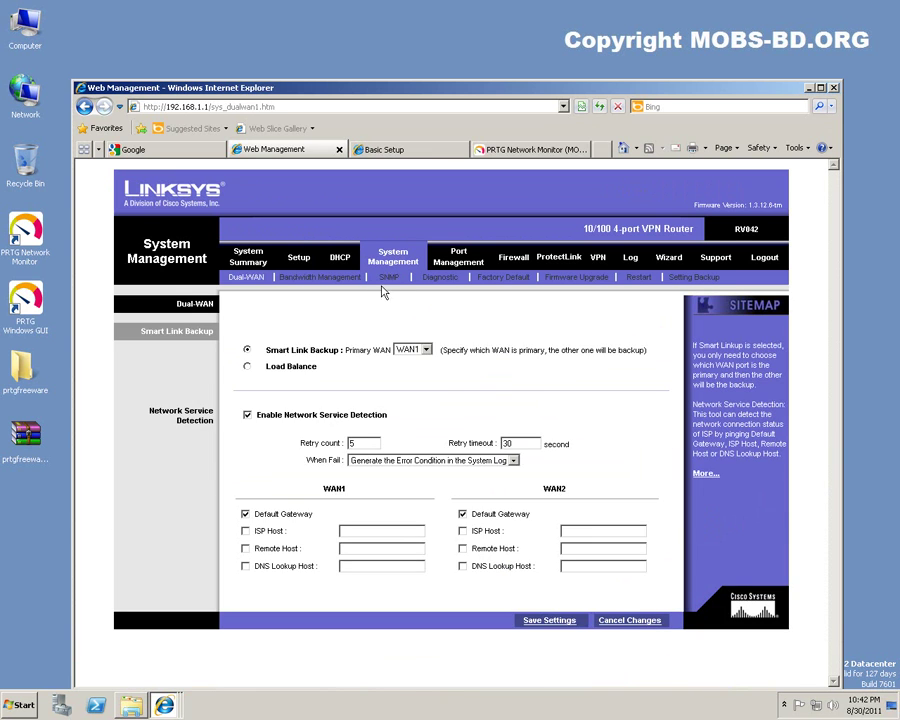
{"action": "left_click", "coordinate": [388, 278]}
Review the SNMP system name RV042 and community names public/private, then return to PRTG.
{"action": "double_click", "coordinate": [495, 366]}
{"action": "double_click", "coordinate": [492, 382]}
{"action": "double_click", "coordinate": [492, 426]}
{"action": "double_click", "coordinate": [494, 444]}
{"action": "double_click", "coordinate": [497, 460]}
{"action": "left_click", "coordinate": [498, 474]}
{"action": "double_click", "coordinate": [502, 460]}
{"action": "double_click", "coordinate": [500, 424]}
{"action": "double_click", "coordinate": [502, 442]}
{"action": "double_click", "coordinate": [502, 426]}
{"action": "double_click", "coordinate": [502, 442]}
{"action": "double_click", "coordinate": [502, 457]}
{"action": "double_click", "coordinate": [502, 441]}
{"action": "double_click", "coordinate": [500, 426]}
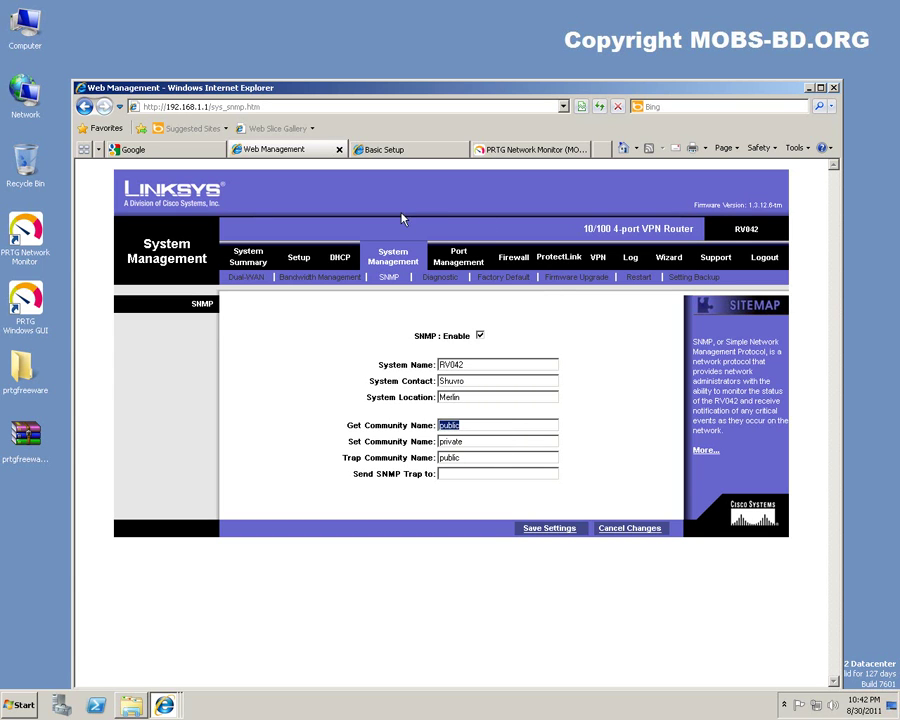
{"action": "left_click", "coordinate": [538, 149]}
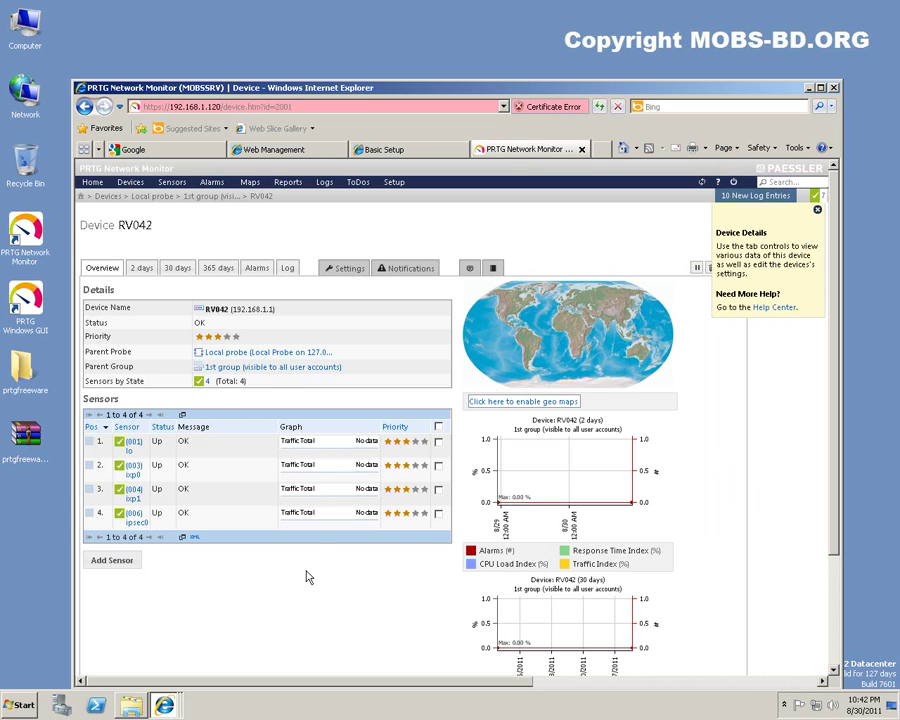
Review RV042's 2-day, 30-day and 365-day graphs, then bring up the Devices menu.
{"action": "scroll", "coordinate": [312, 570], "scroll_direction": "down", "scroll_amount": 3}
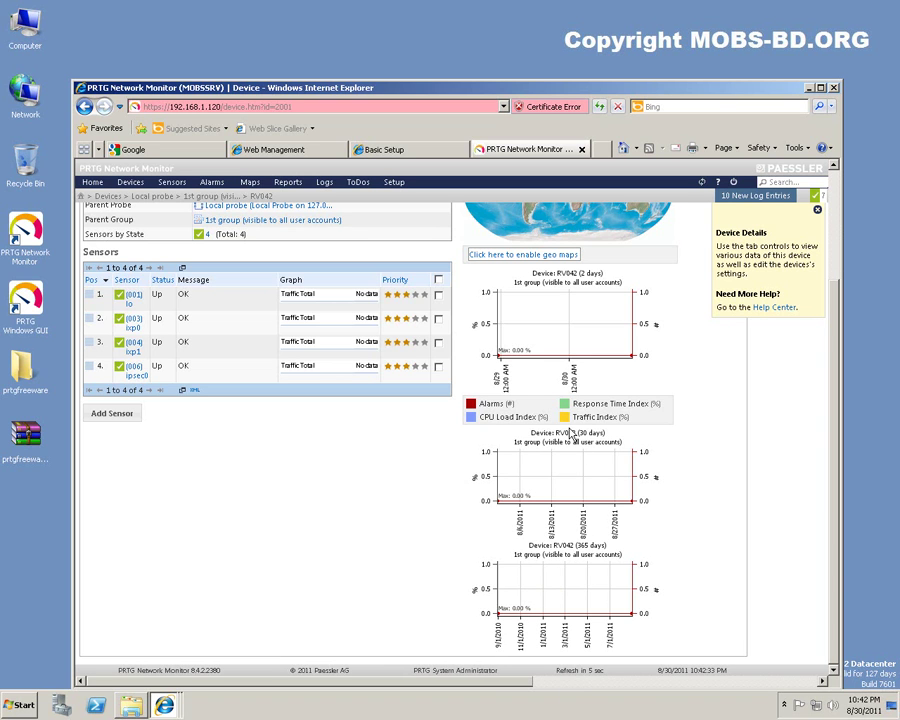
{"action": "scroll", "coordinate": [571, 432], "scroll_direction": "up", "scroll_amount": 3}
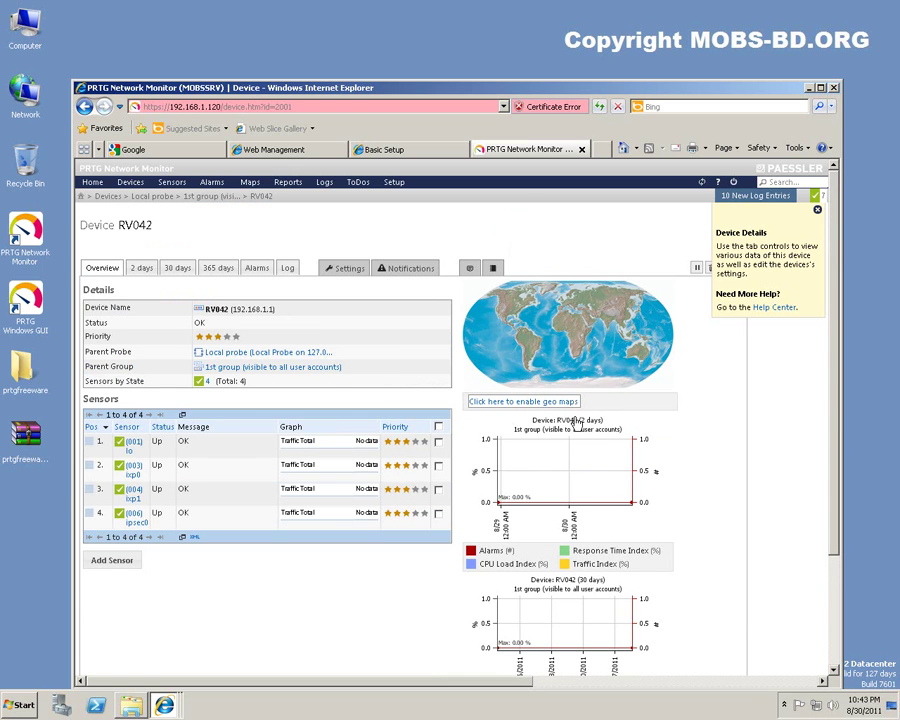
{"action": "left_click", "coordinate": [130, 184]}
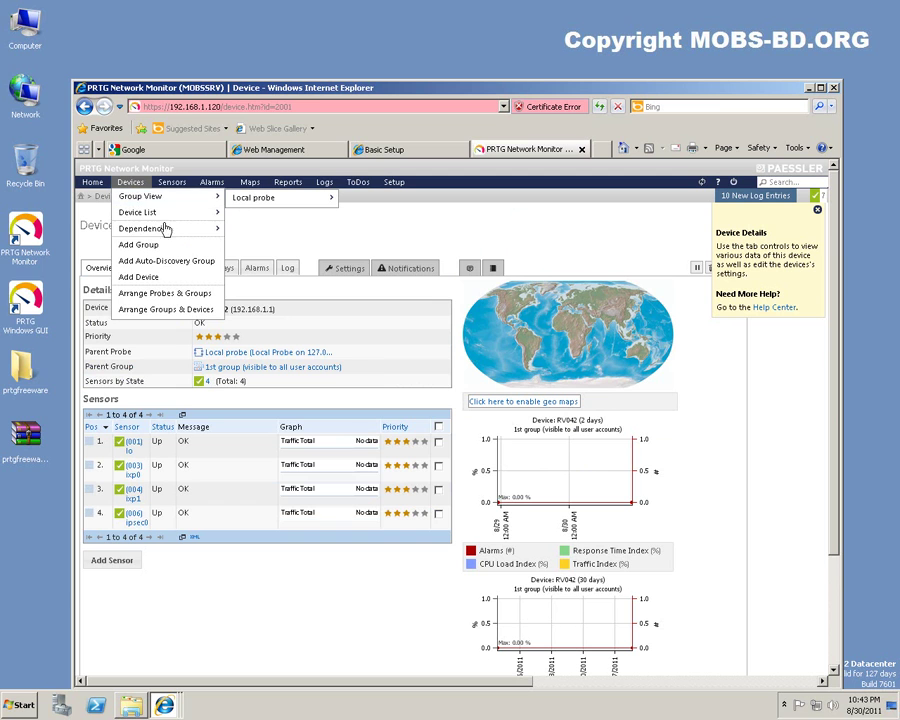
Start adding a new device with 1st group as its parent.
{"action": "left_click", "coordinate": [173, 280]}
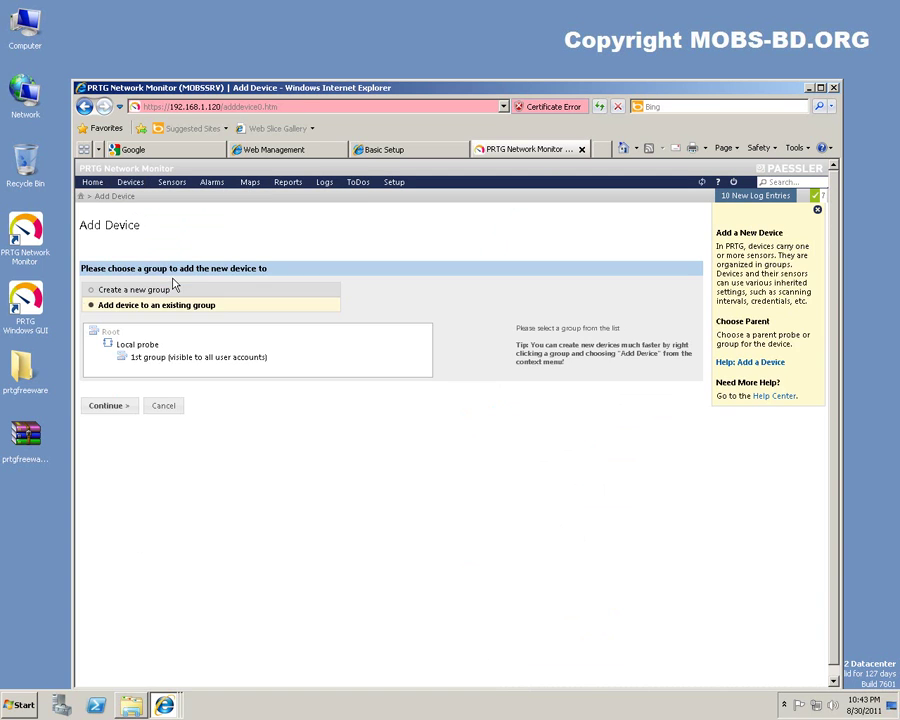
{"action": "left_click", "coordinate": [145, 358]}
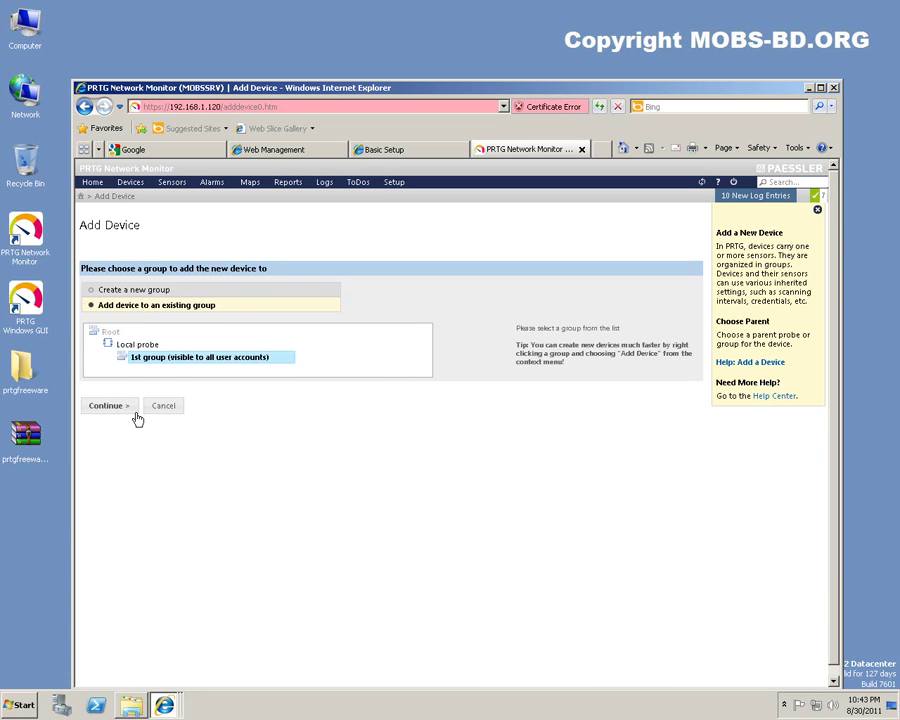
{"action": "left_click", "coordinate": [104, 407]}
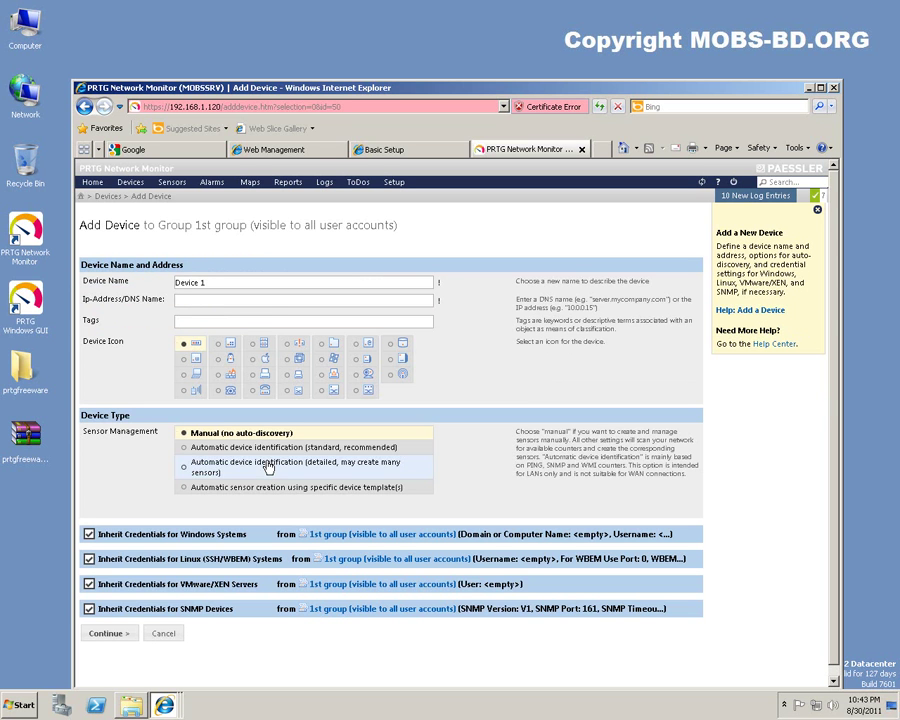
Name the device WRT54G, as shown on the router's setup page, and give it IP 192.168.1.254.
{"action": "left_click", "coordinate": [264, 283]}
{"action": "left_click_drag", "start_coordinate": [264, 283], "coordinate": [180, 282]}
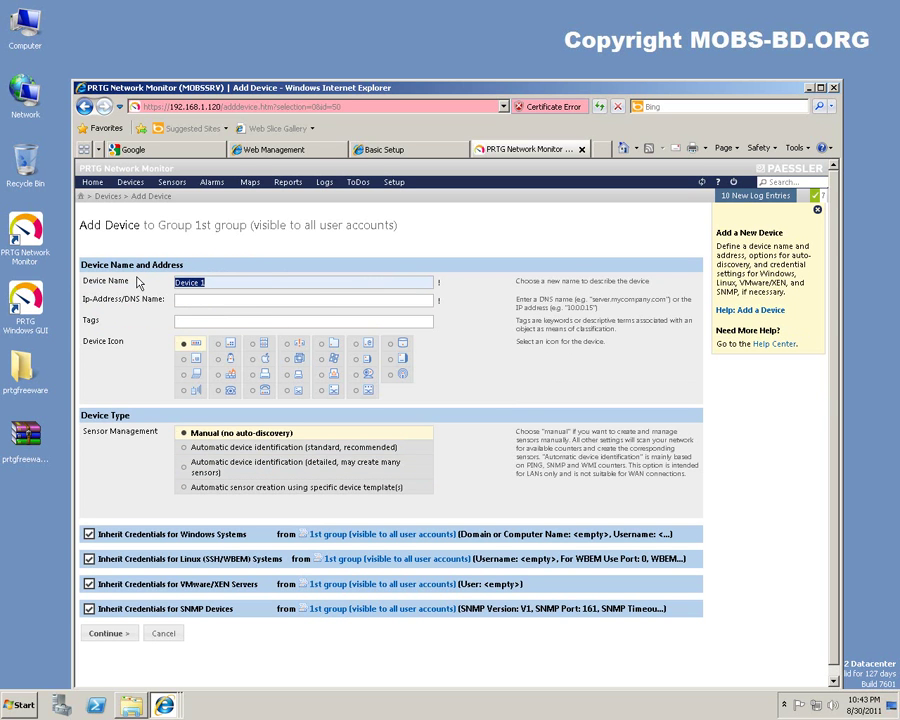
{"action": "type", "text": "WRT54G"}
{"action": "left_click", "coordinate": [384, 149]}
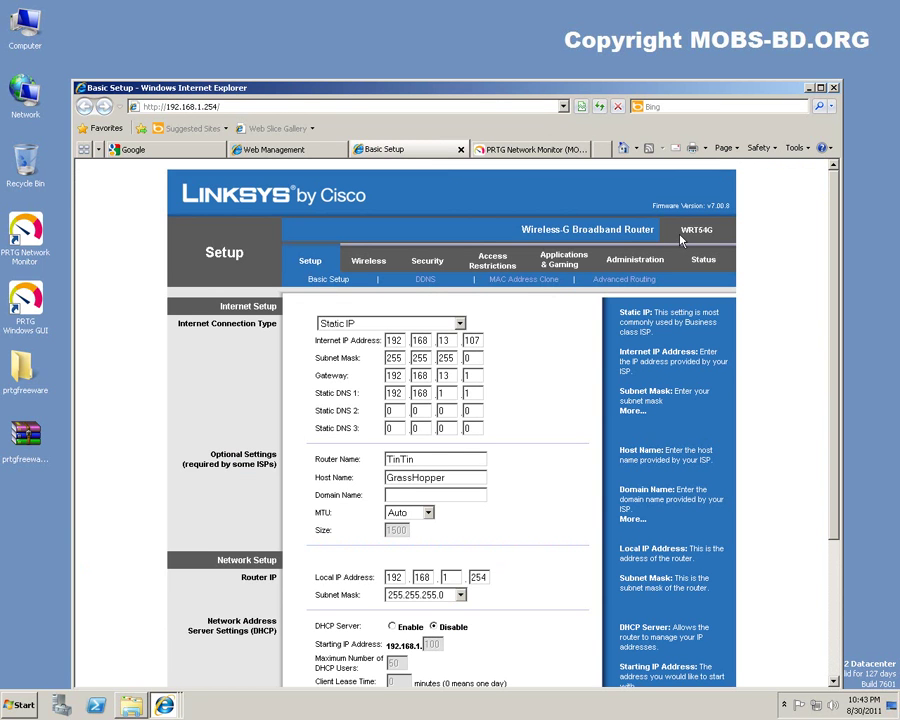
{"action": "left_click_drag", "start_coordinate": [683, 237], "coordinate": [712, 233]}
{"action": "left_click", "coordinate": [712, 233]}
{"action": "left_click", "coordinate": [530, 149]}
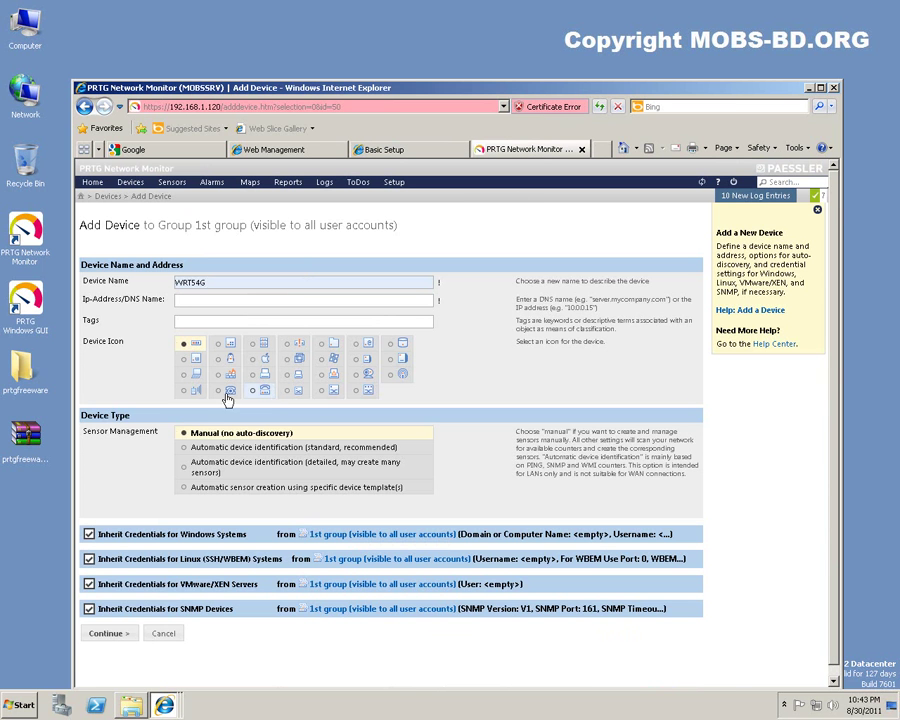
{"action": "left_click", "coordinate": [108, 636]}
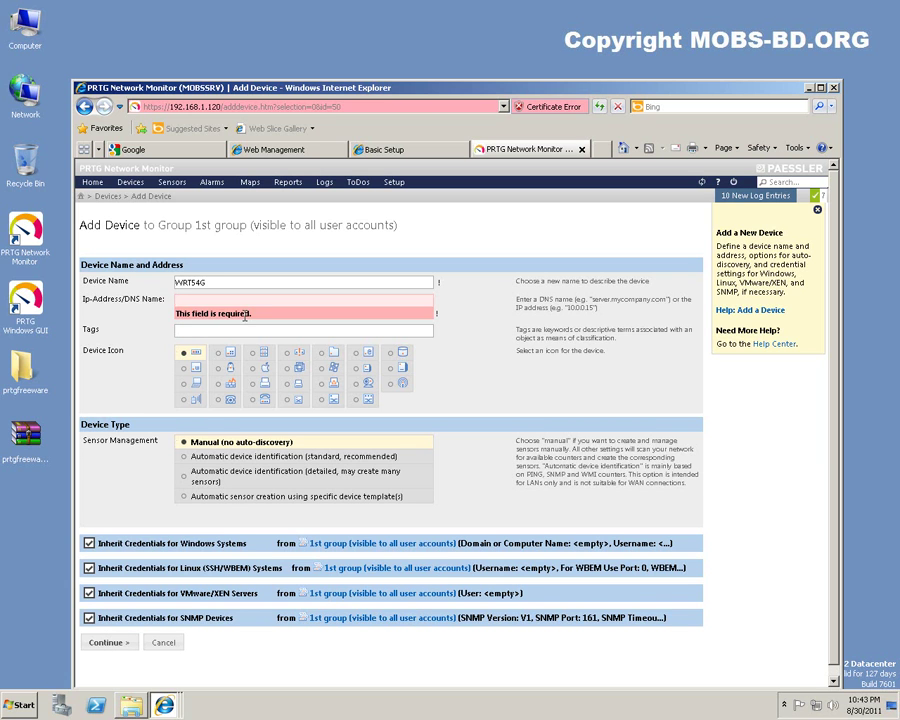
{"action": "type", "text": "192.168.1.254"}
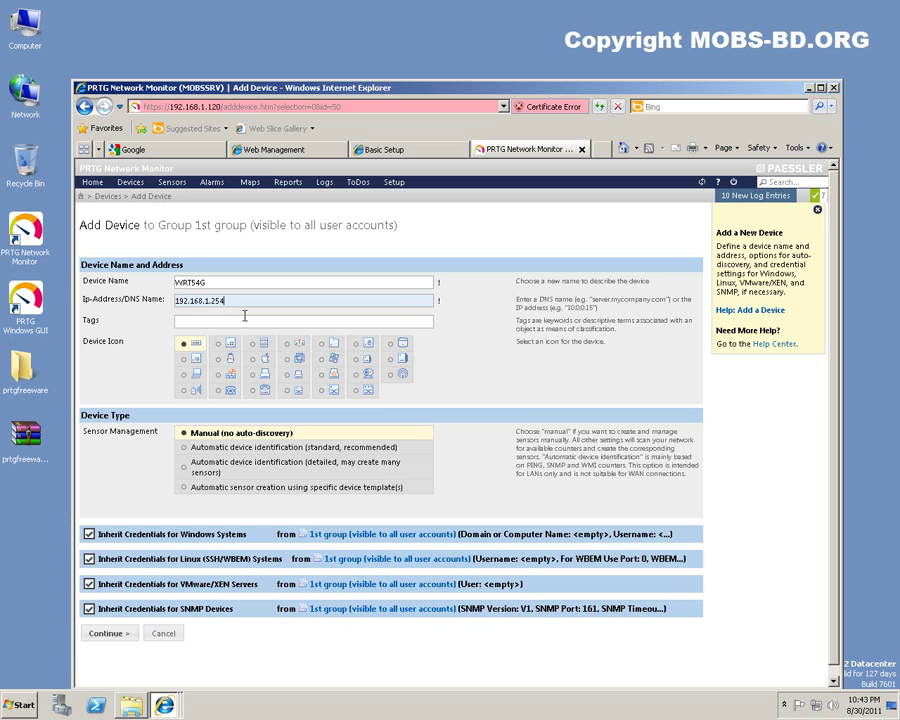
{"action": "left_click", "coordinate": [109, 637]}
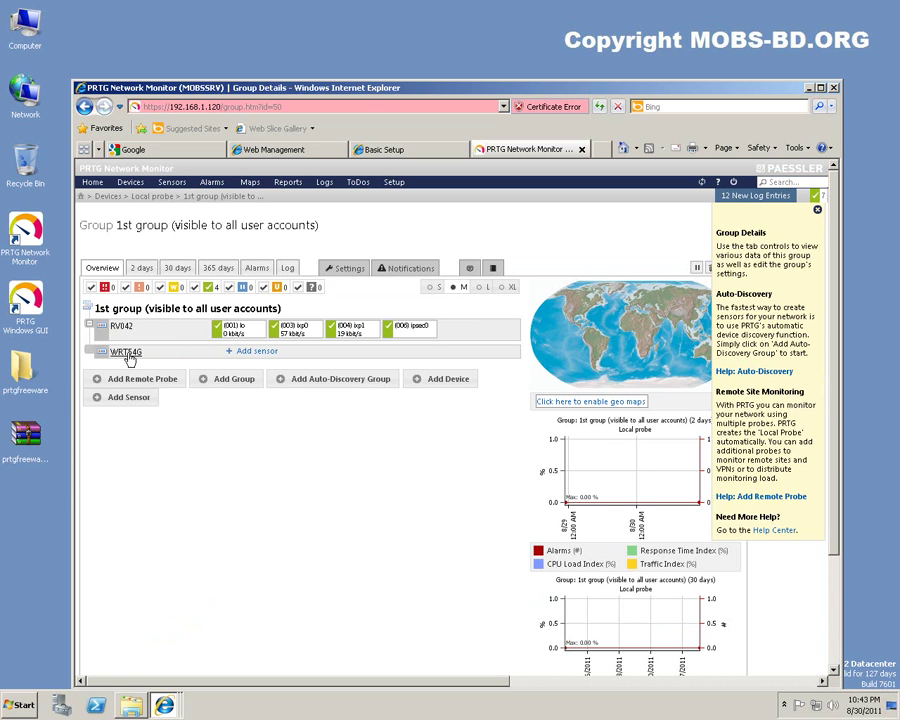
Pick the SNMP Library sensor type from WRT54G's SNMP sensors.
{"action": "left_click", "coordinate": [259, 352]}
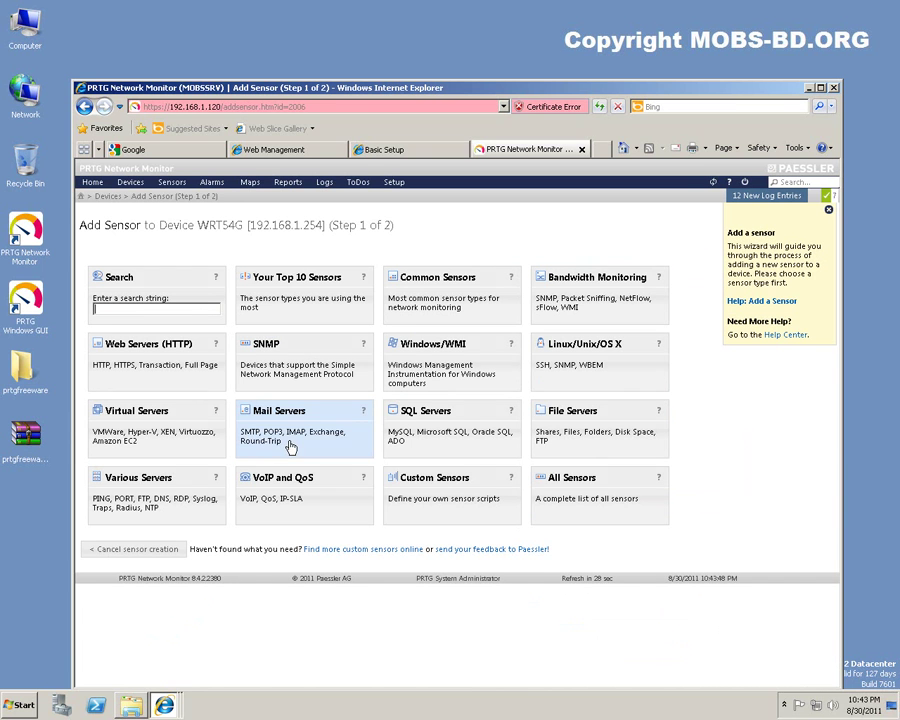
{"action": "left_click", "coordinate": [272, 366]}
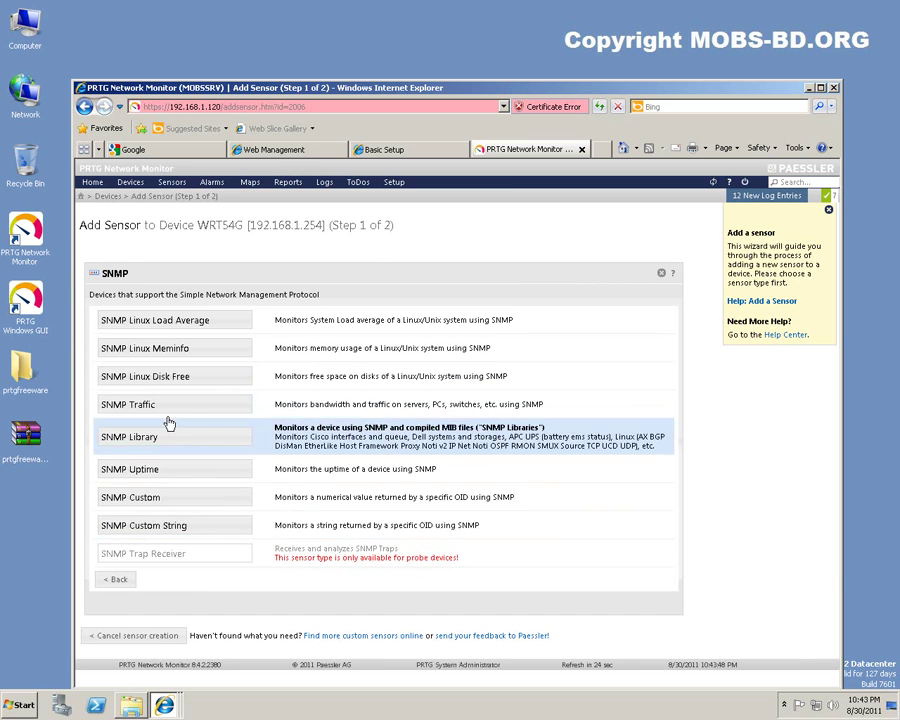
{"action": "left_click", "coordinate": [213, 432]}
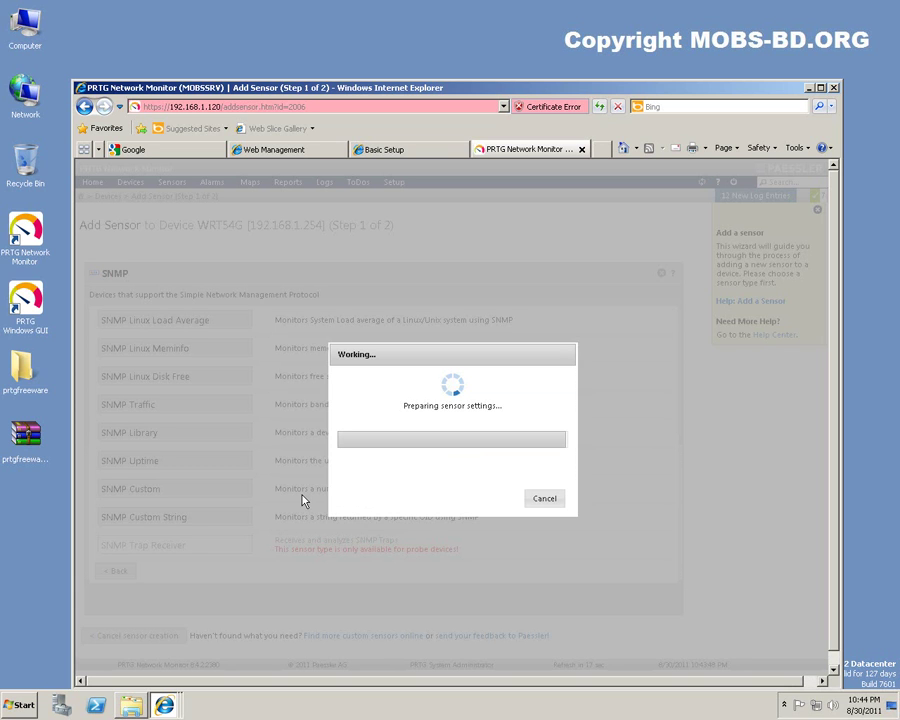
Check the RV042 SNMP page, then tour WRT54G's administration, access restriction and wireless pages.
{"action": "left_click", "coordinate": [404, 152]}
{"action": "left_click", "coordinate": [291, 152]}
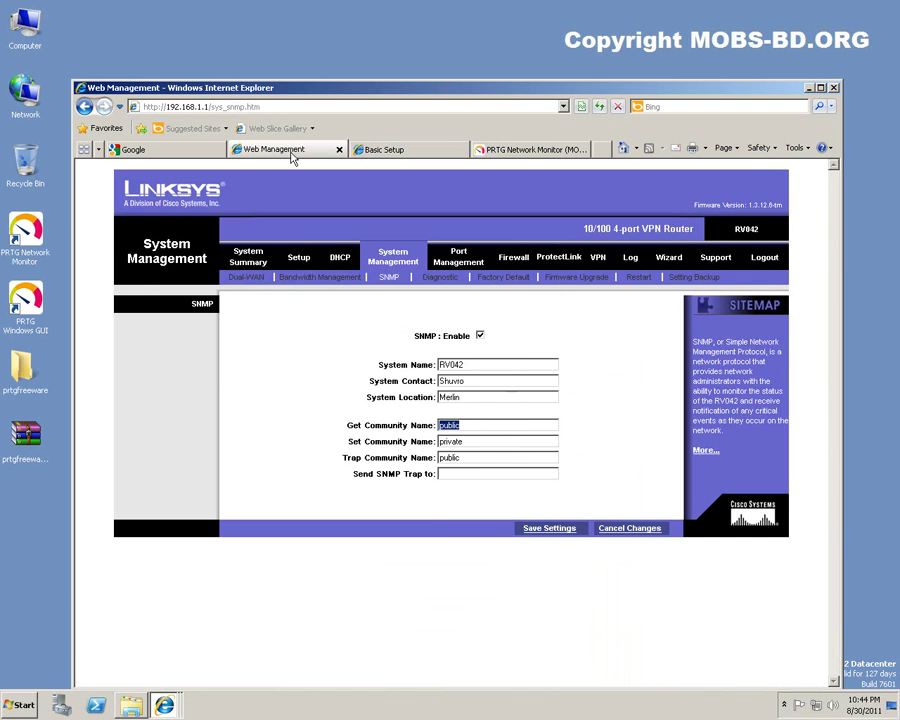
{"action": "left_click", "coordinate": [422, 153]}
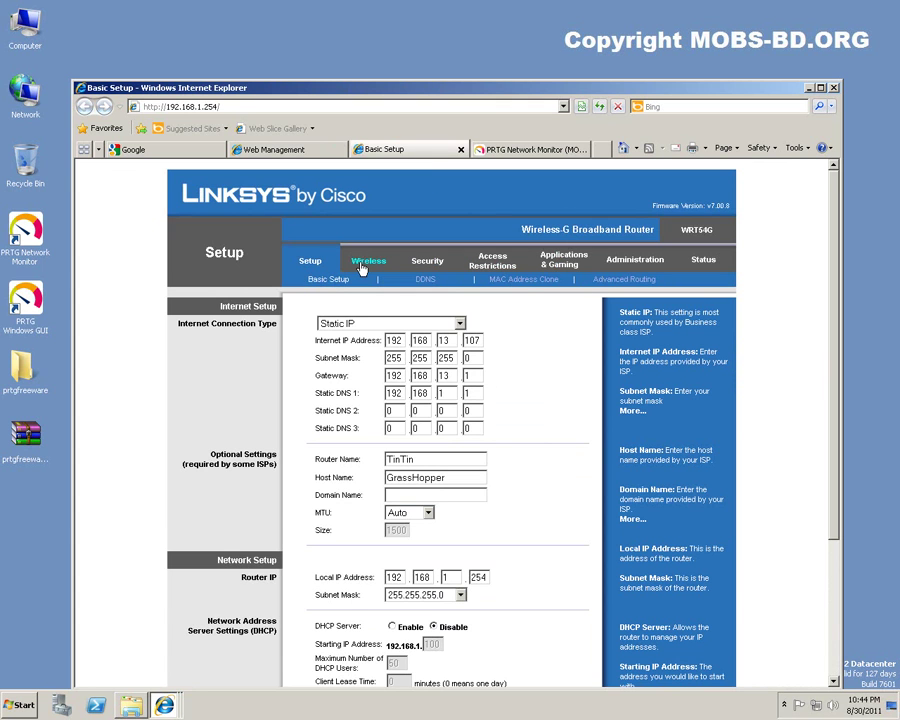
{"action": "left_click", "coordinate": [637, 262]}
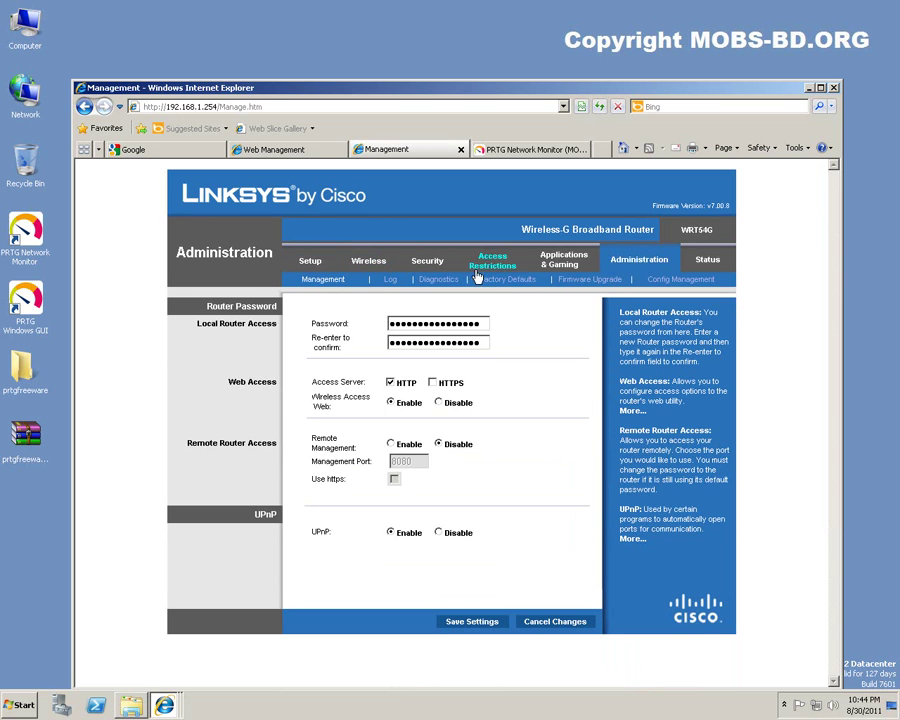
{"action": "left_click", "coordinate": [493, 268]}
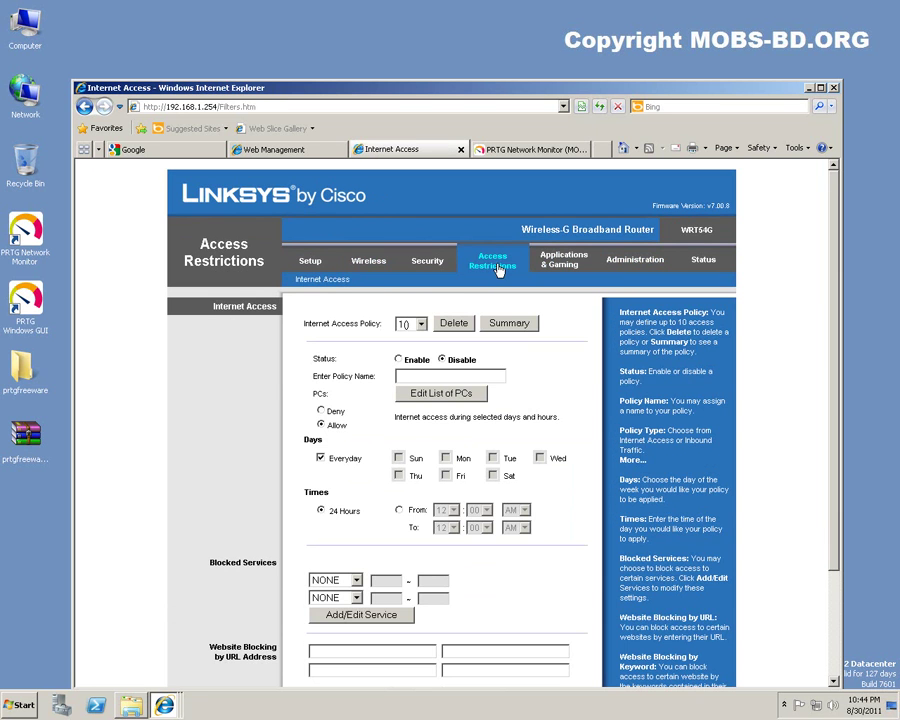
{"action": "left_click", "coordinate": [368, 262]}
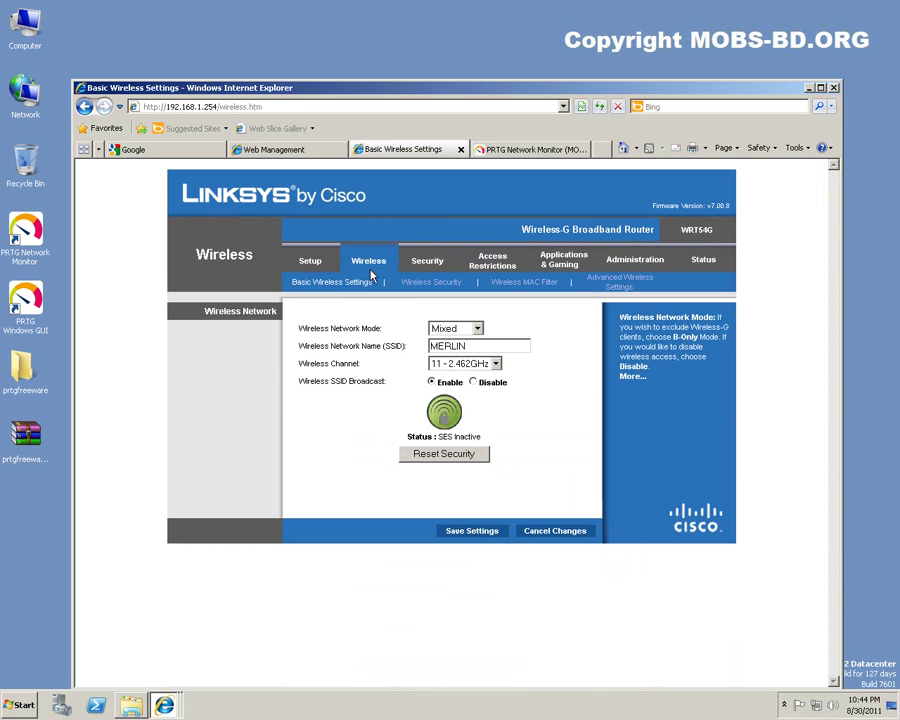
{"action": "left_click", "coordinate": [430, 284]}
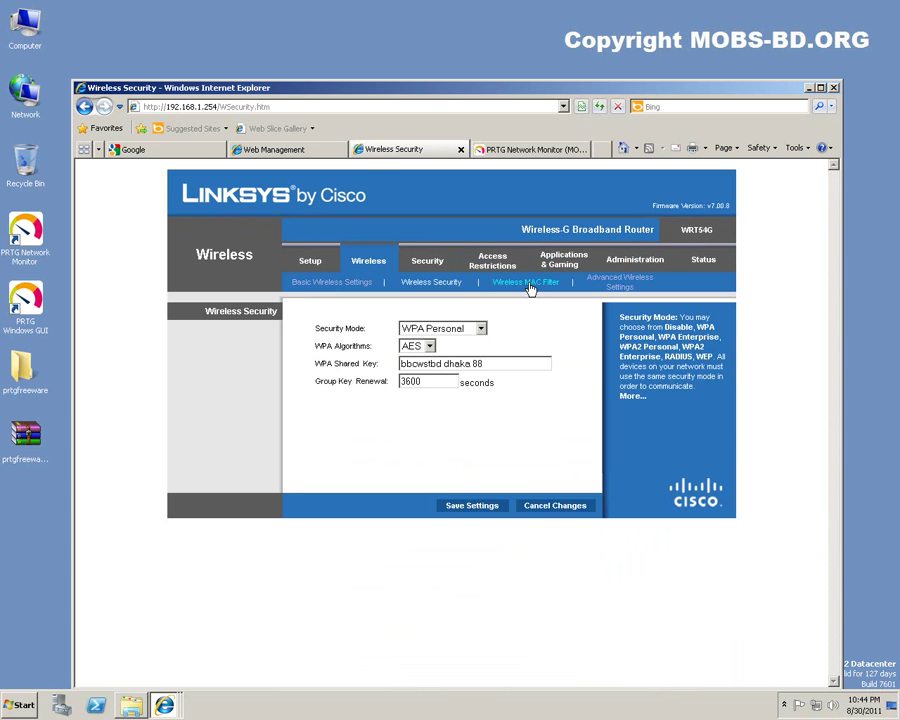
{"action": "left_click", "coordinate": [529, 285]}
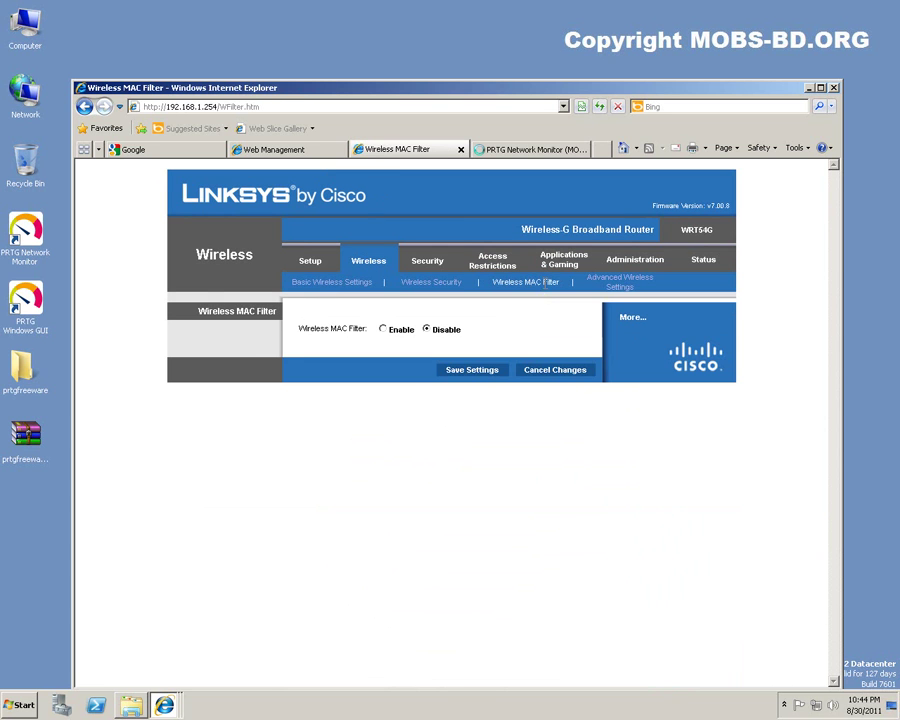
{"action": "left_click", "coordinate": [622, 286]}
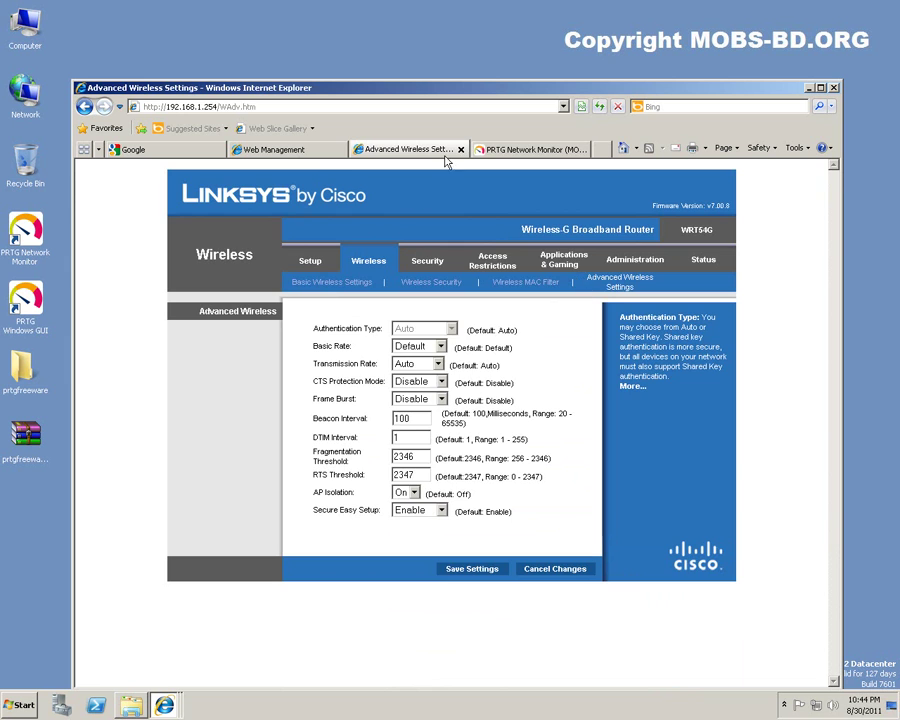
Check PRTG's sensor scan, then return to WRT54G's basic setup and its model label.
{"action": "left_click", "coordinate": [508, 150]}
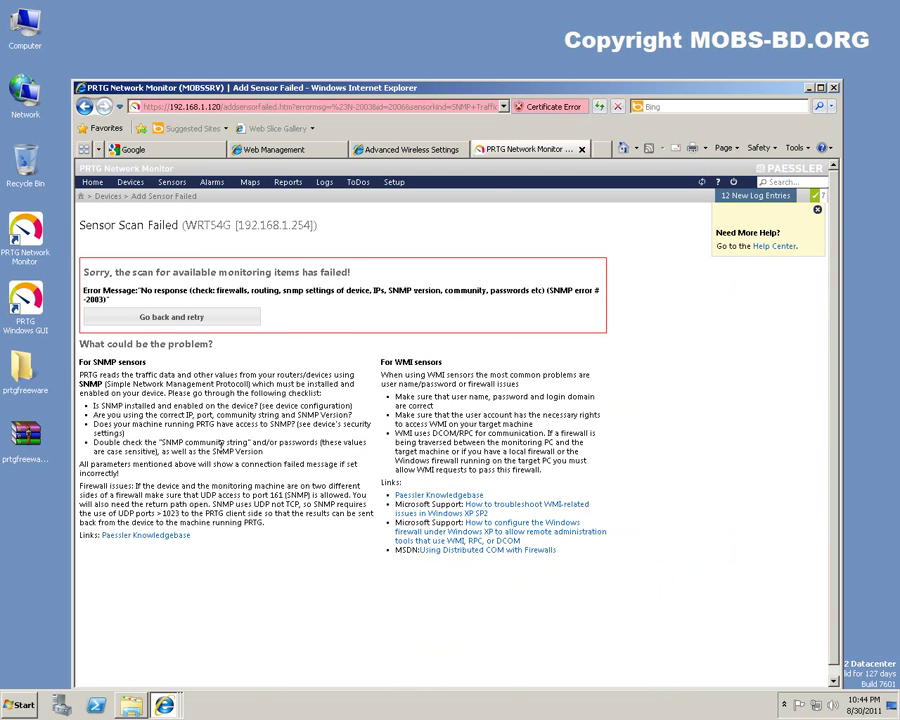
{"action": "left_click", "coordinate": [408, 150]}
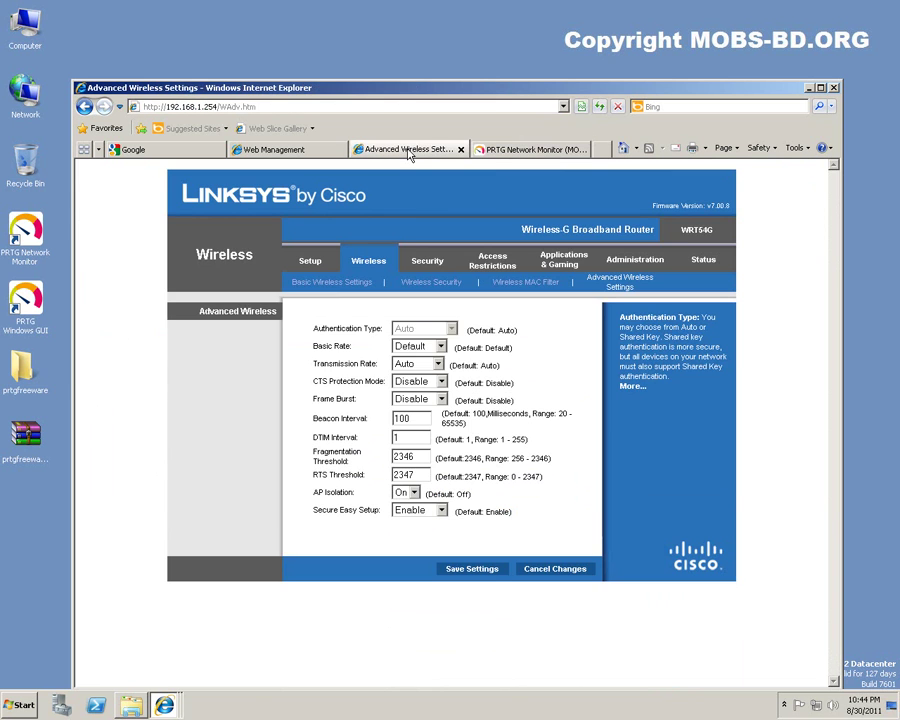
{"action": "left_click", "coordinate": [312, 261]}
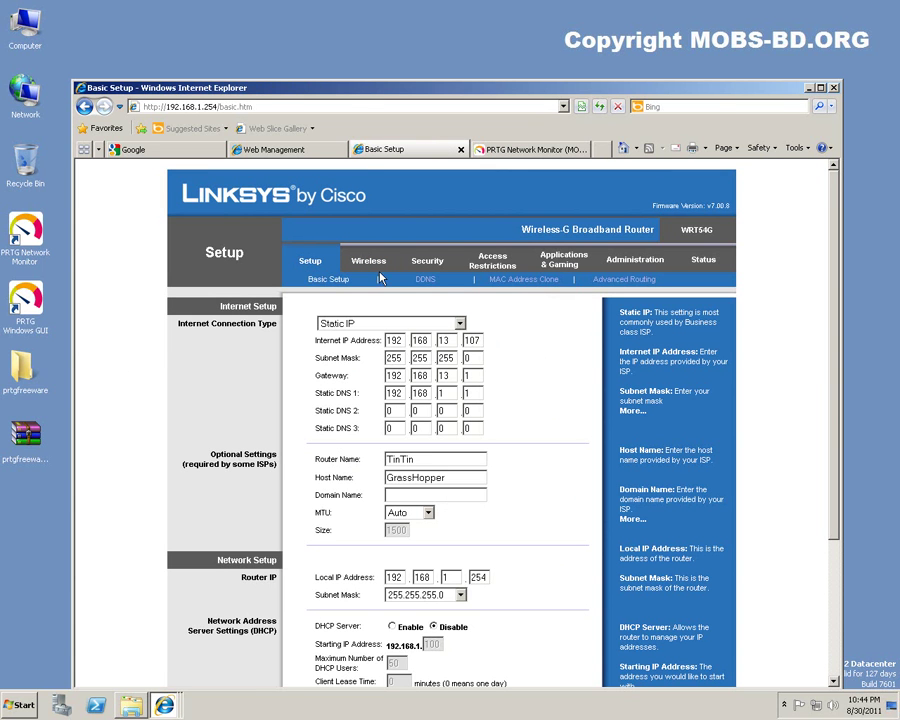
{"action": "left_click_drag", "start_coordinate": [684, 232], "coordinate": [717, 233]}
{"action": "left_click", "coordinate": [717, 233]}
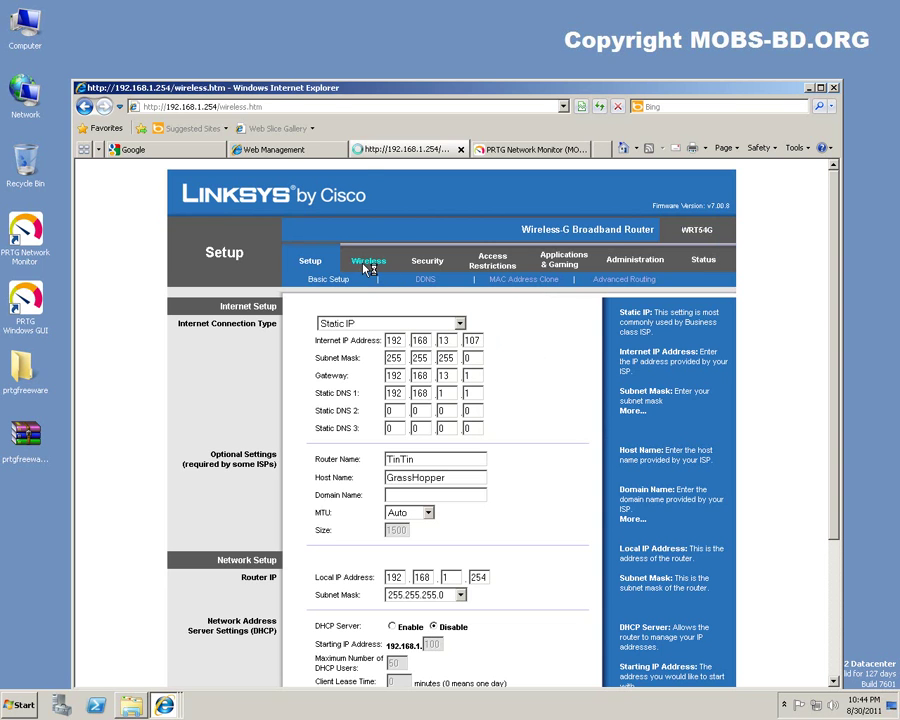
View WRT54G's wireless, security, access restriction, applications & gaming, administration and status pages.
{"action": "left_click", "coordinate": [365, 268]}
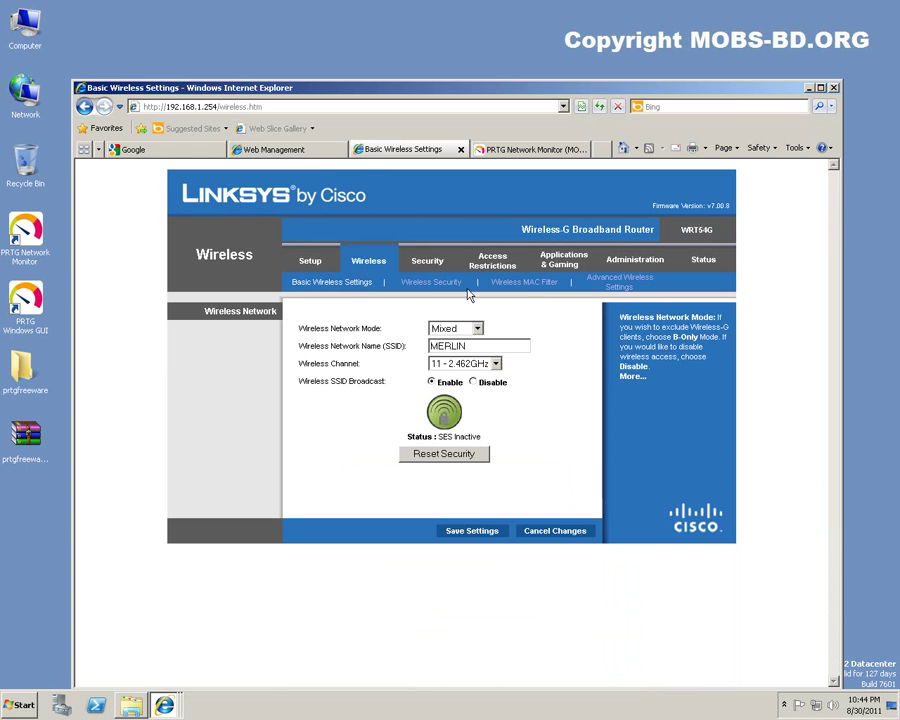
{"action": "left_click", "coordinate": [427, 264]}
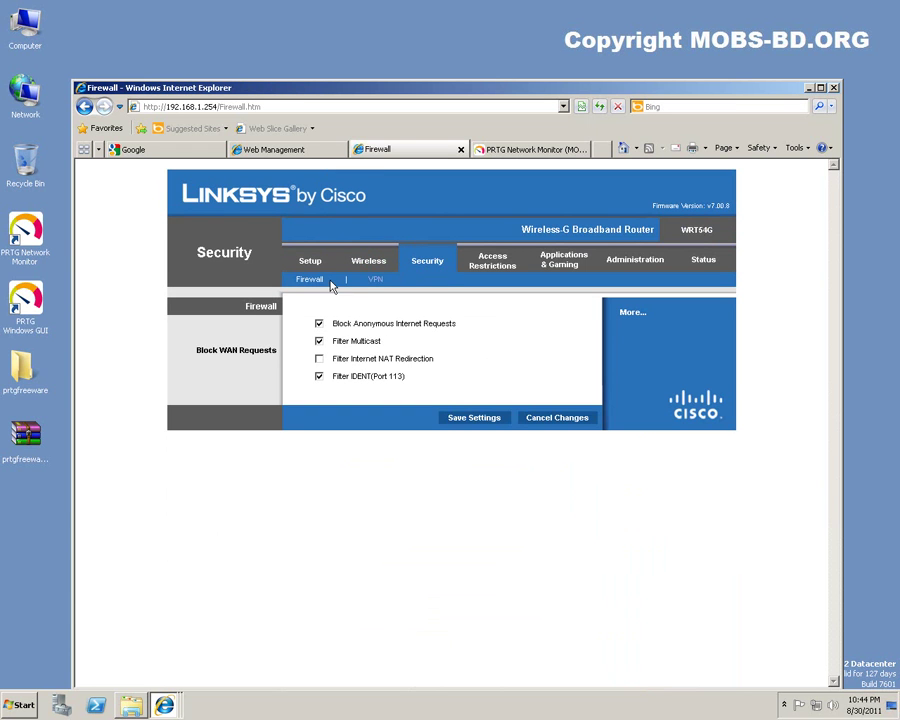
{"action": "left_click", "coordinate": [489, 271]}
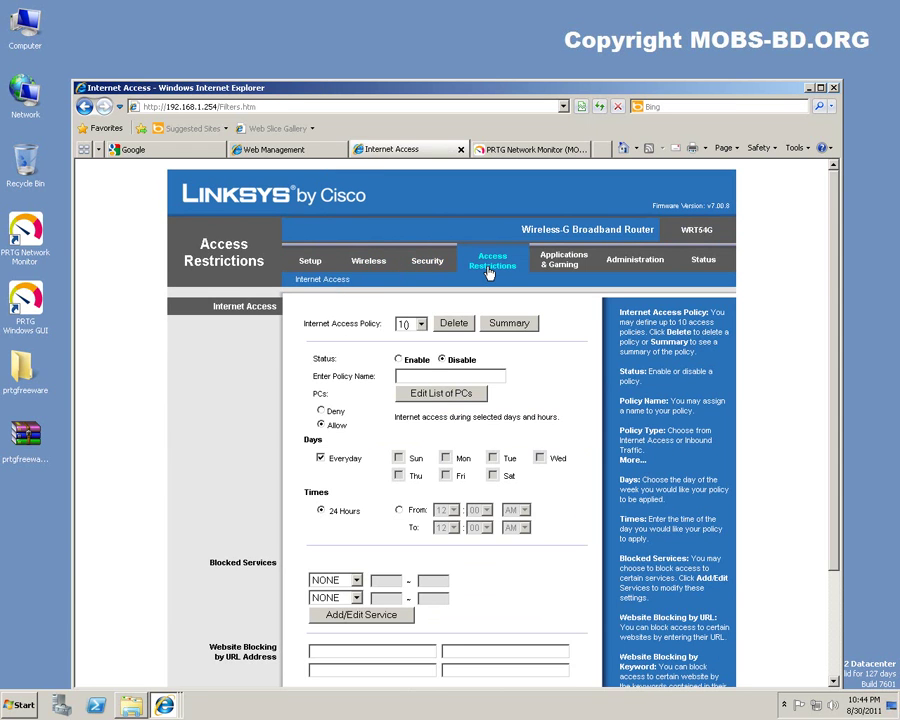
{"action": "scroll", "coordinate": [556, 294], "scroll_direction": "down", "scroll_amount": 3}
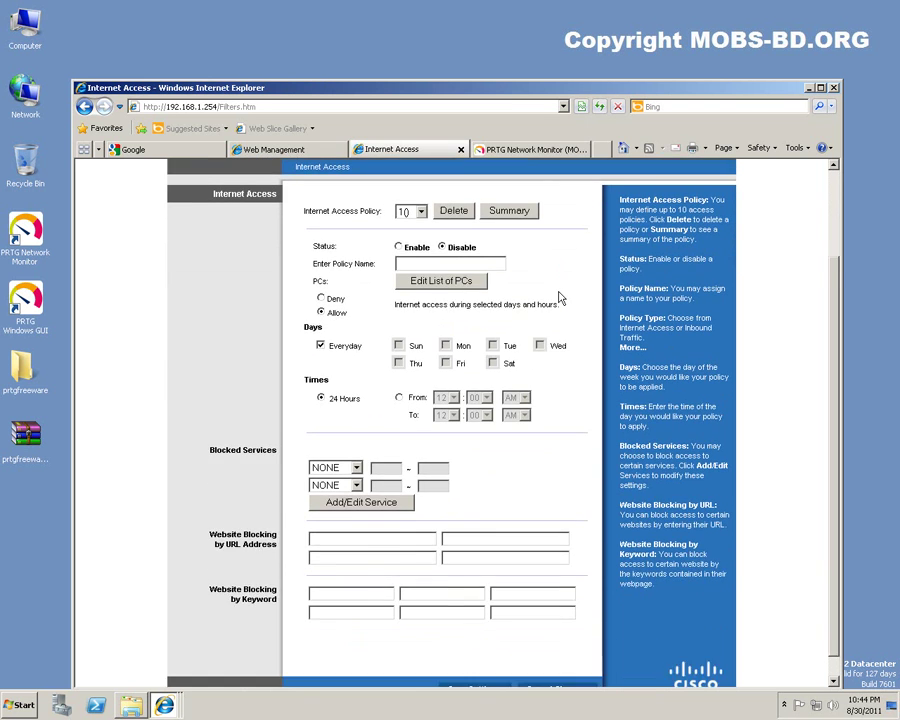
{"action": "scroll", "coordinate": [560, 292], "scroll_direction": "up", "scroll_amount": 3}
{"action": "left_click", "coordinate": [560, 266]}
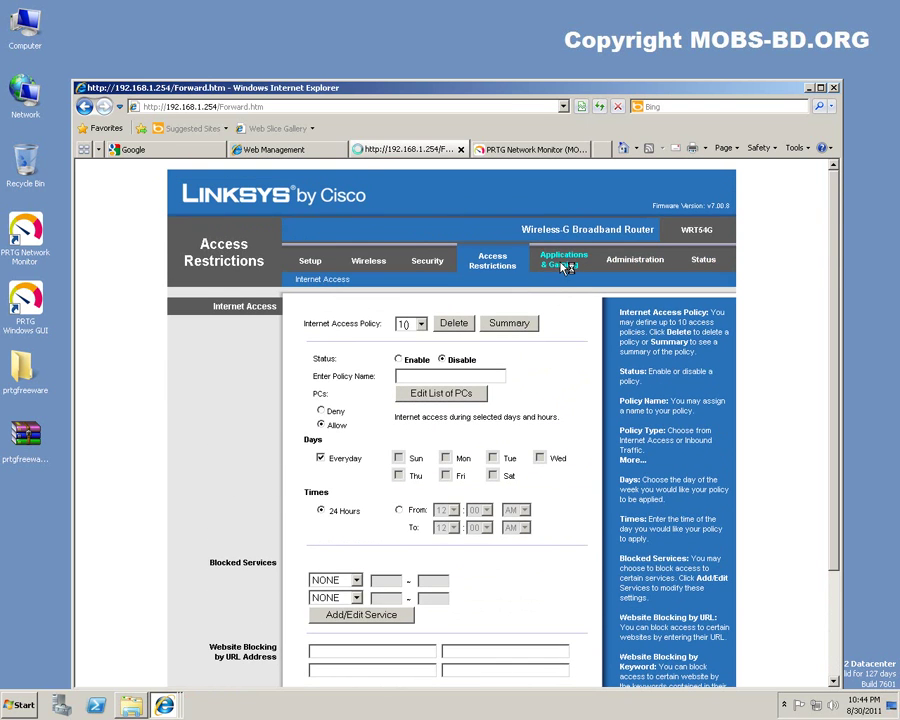
{"action": "left_click", "coordinate": [622, 262]}
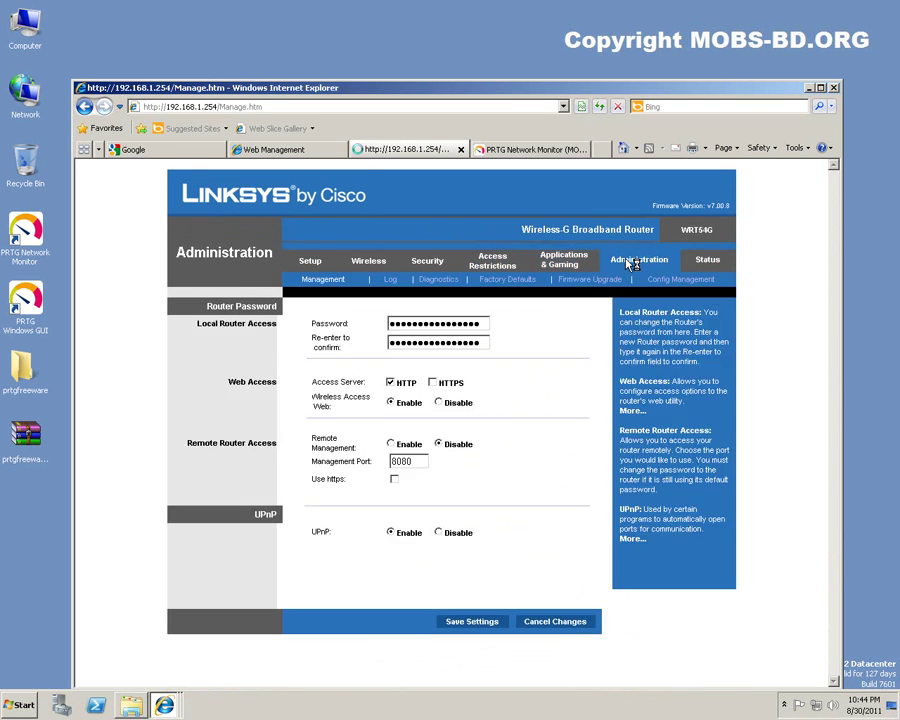
{"action": "left_click", "coordinate": [703, 263]}
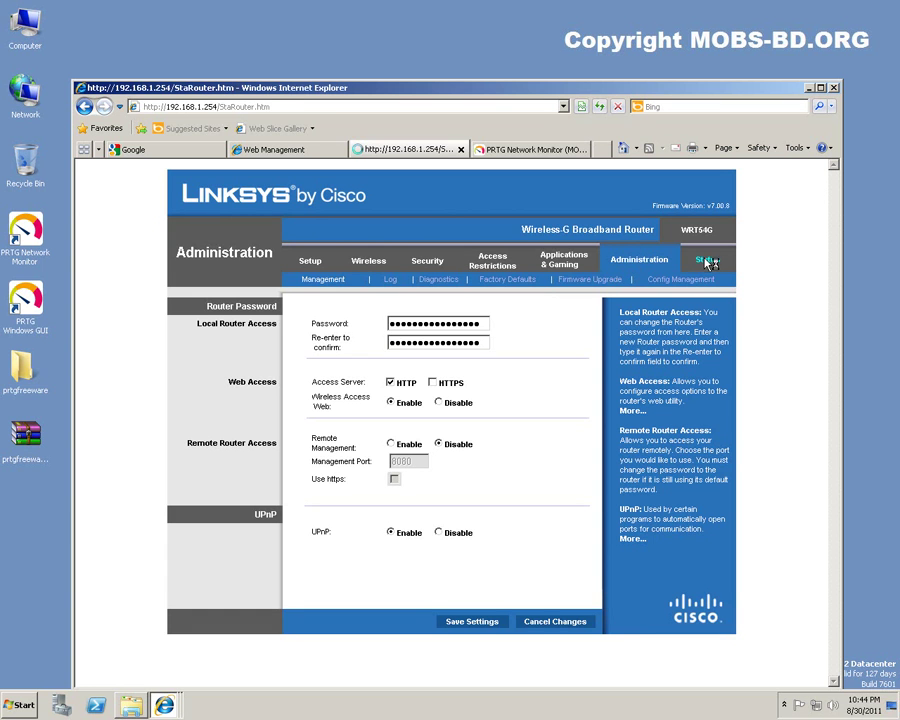
{"action": "left_click", "coordinate": [265, 150]}
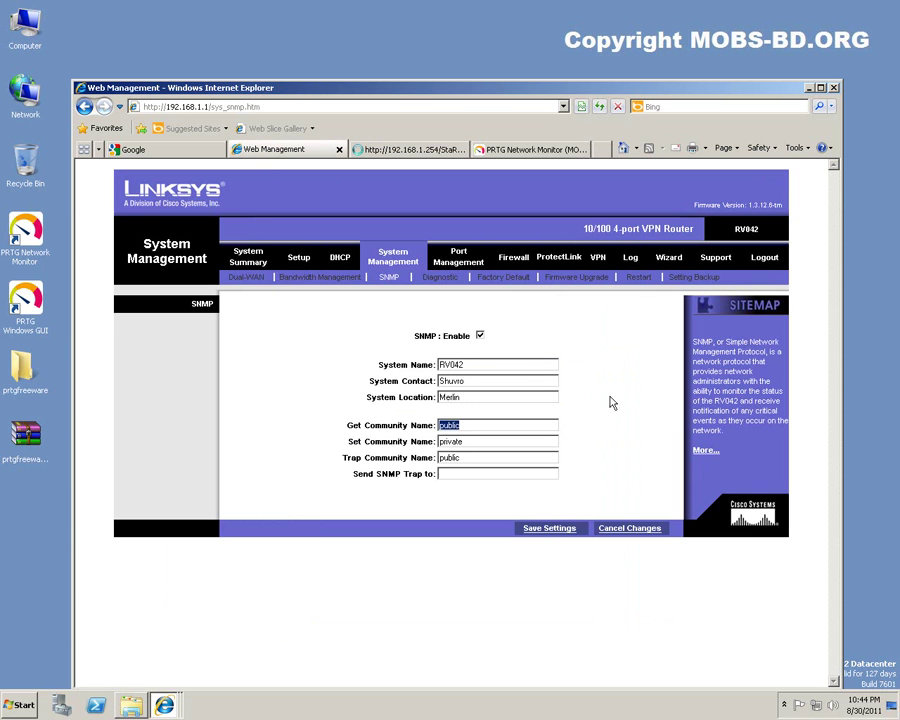
{"action": "double_click", "coordinate": [484, 371]}
{"action": "key", "text": "Tab"}
{"action": "key", "text": "Tab"}
{"action": "key", "text": "Tab"}
{"action": "key", "text": "Tab"}
{"action": "key", "text": "Tab"}
{"action": "key", "text": "Tab"}
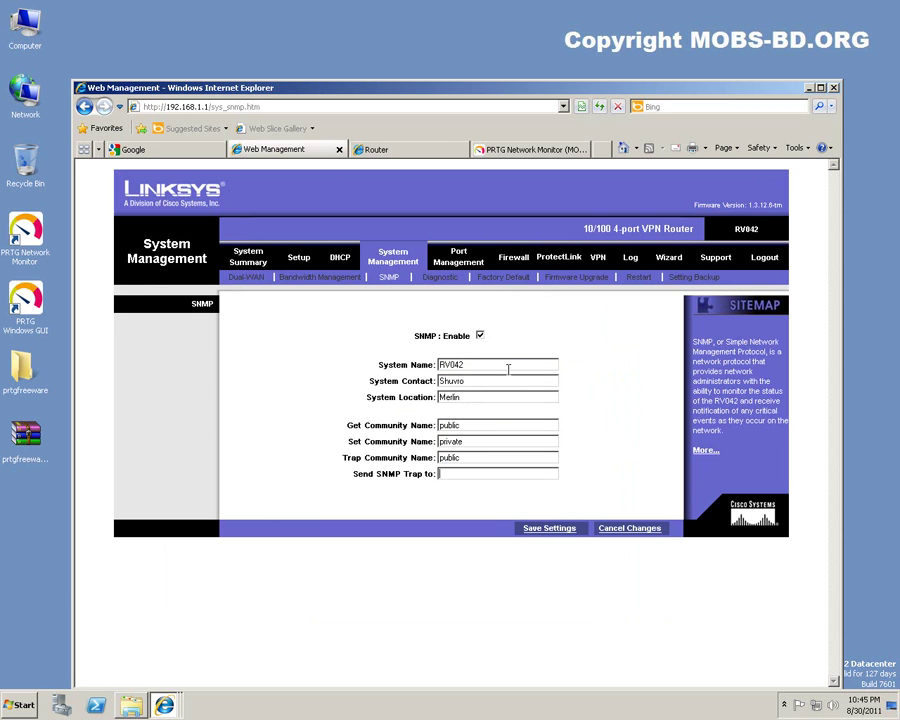
{"action": "double_click", "coordinate": [740, 231]}
{"action": "left_click_drag", "start_coordinate": [745, 231], "coordinate": [762, 238]}
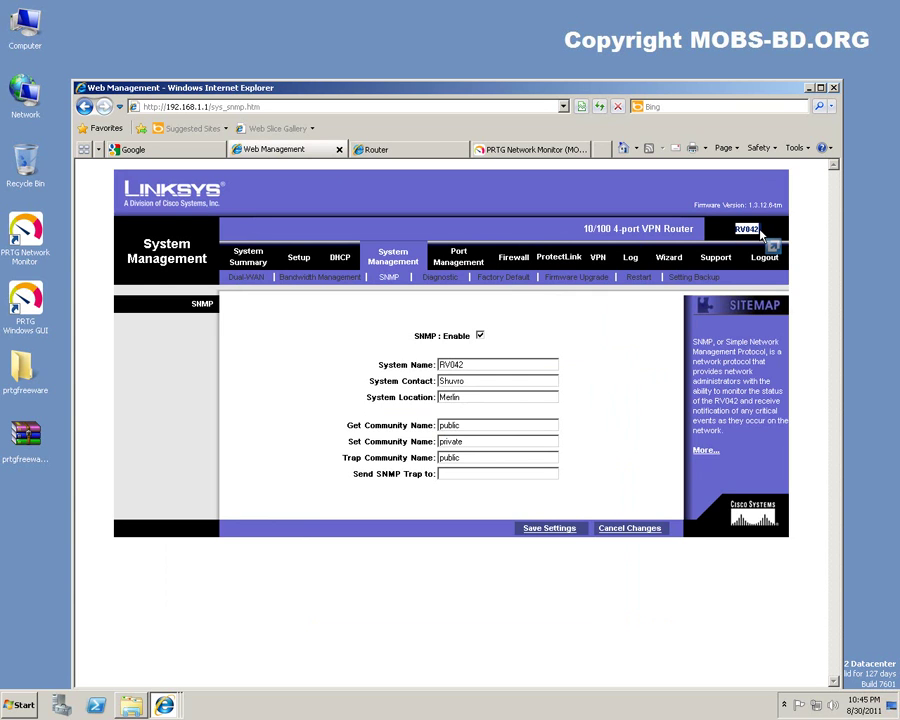
{"action": "left_click_drag", "start_coordinate": [760, 235], "coordinate": [760, 232]}
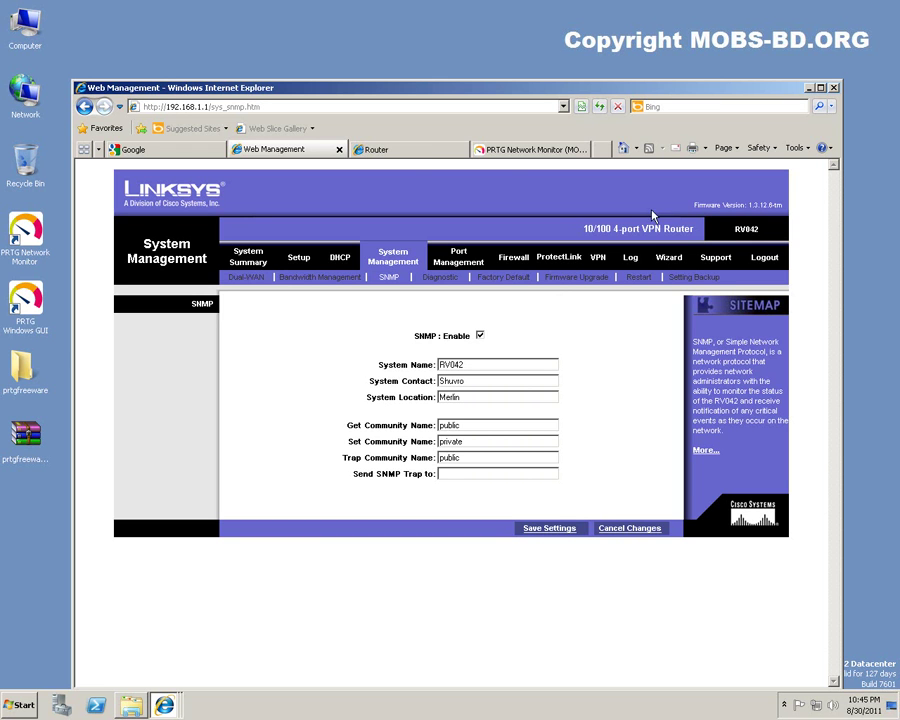
Back out of the WRT54G sensor scan and start the Add Sensor wizard for RV042.
{"action": "left_click", "coordinate": [535, 150]}
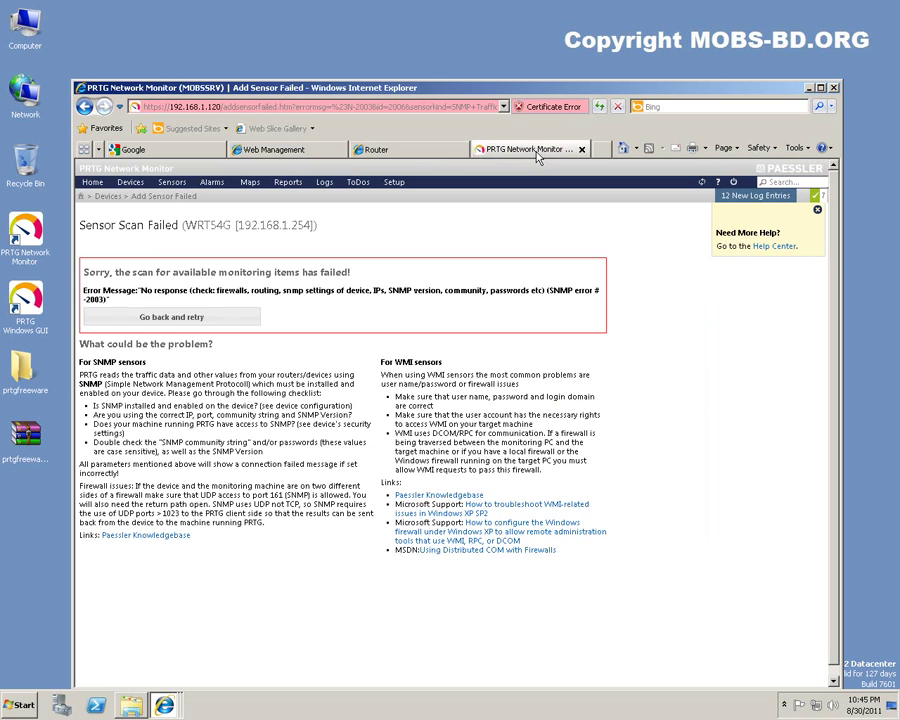
{"action": "left_click", "coordinate": [85, 108]}
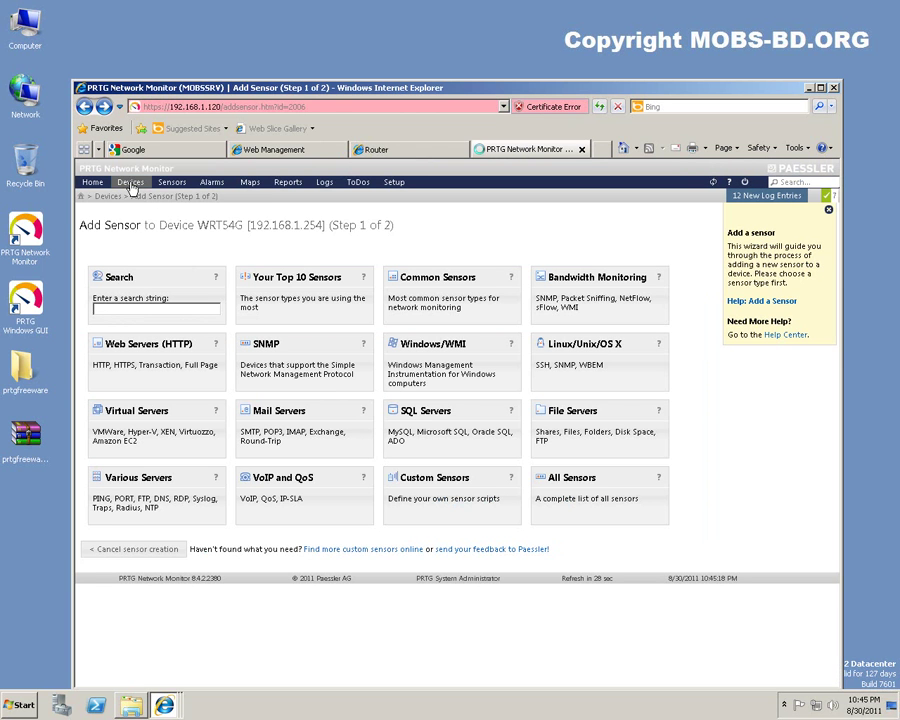
{"action": "left_click", "coordinate": [130, 184]}
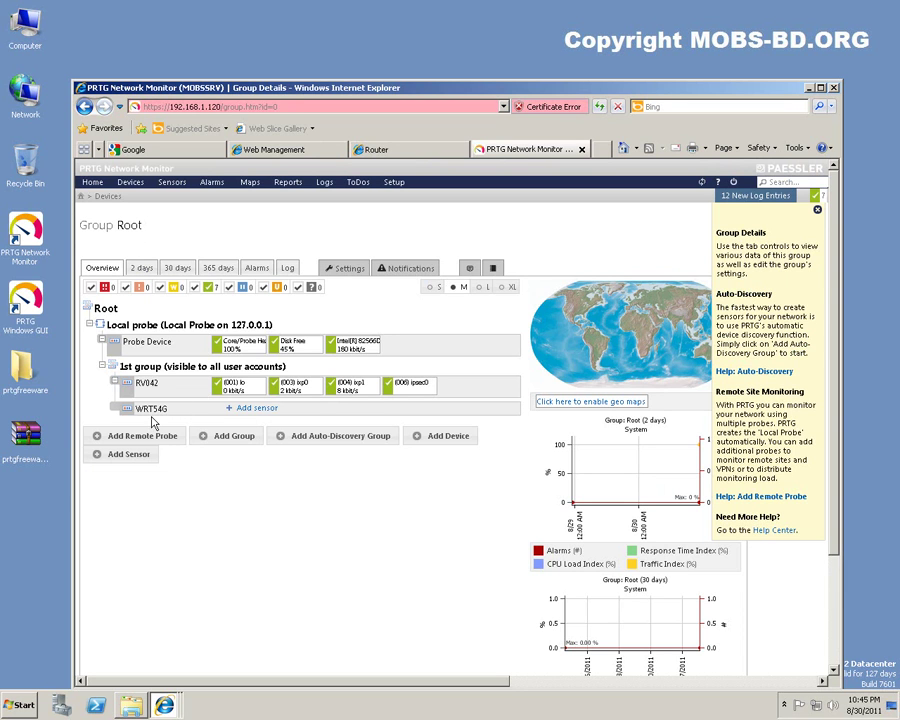
{"action": "left_click", "coordinate": [146, 384]}
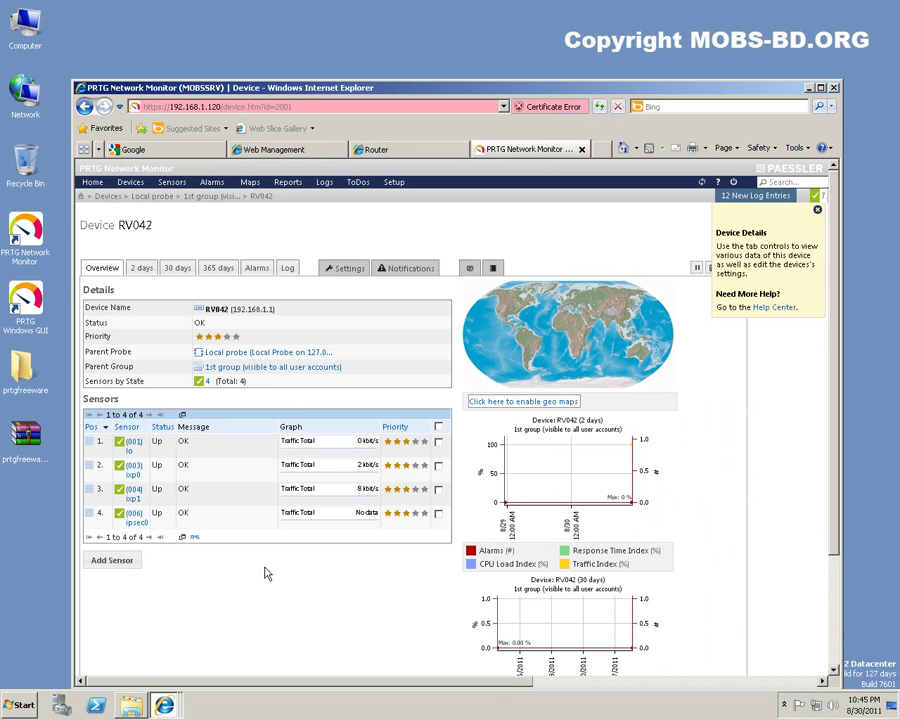
{"action": "left_click", "coordinate": [113, 561]}
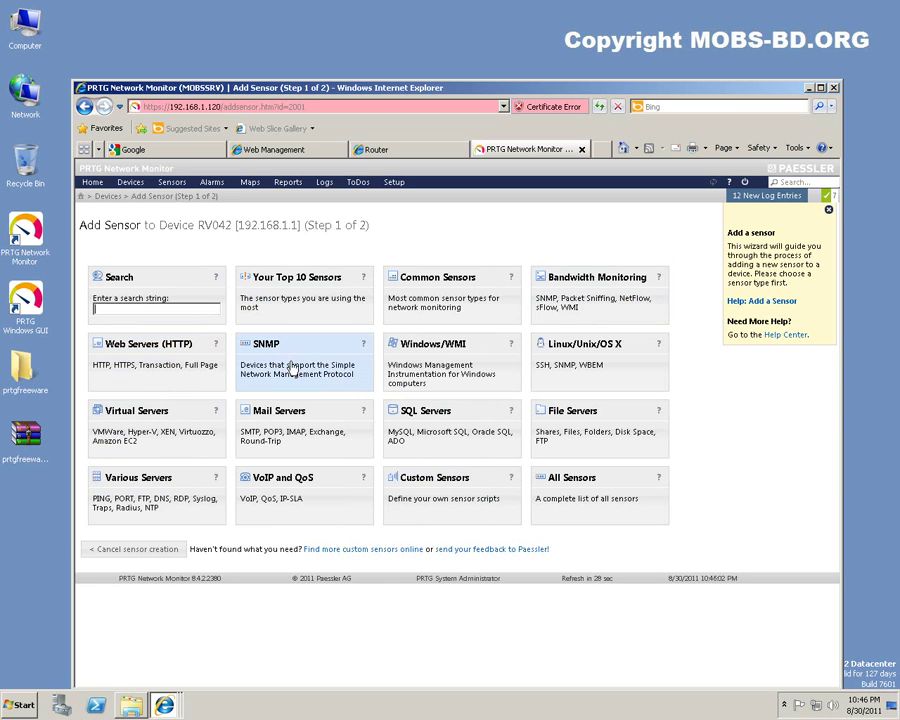
Choose the Web Servers (HTTP) category for RV042, reaching Step 2 with HTTP 1 prefilled.
{"action": "left_click", "coordinate": [122, 369]}
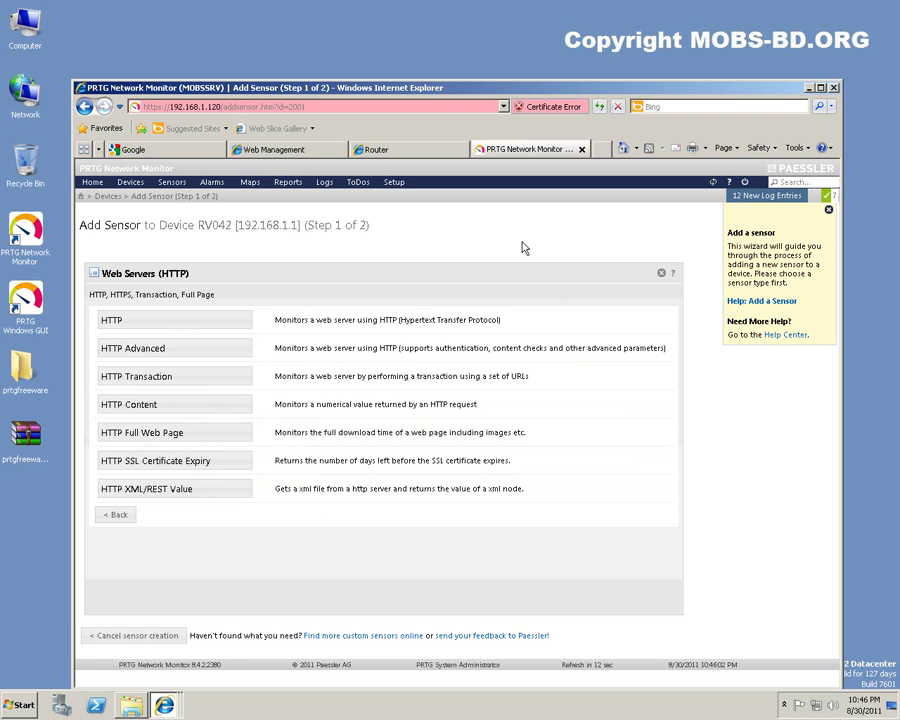
{"action": "left_click_drag", "start_coordinate": [239, 225], "coordinate": [299, 229]}
Review the HTTP sensor's URL, Timeout and Priority fields, then abandon it for the Devices overview.
{"action": "left_click", "coordinate": [298, 229]}
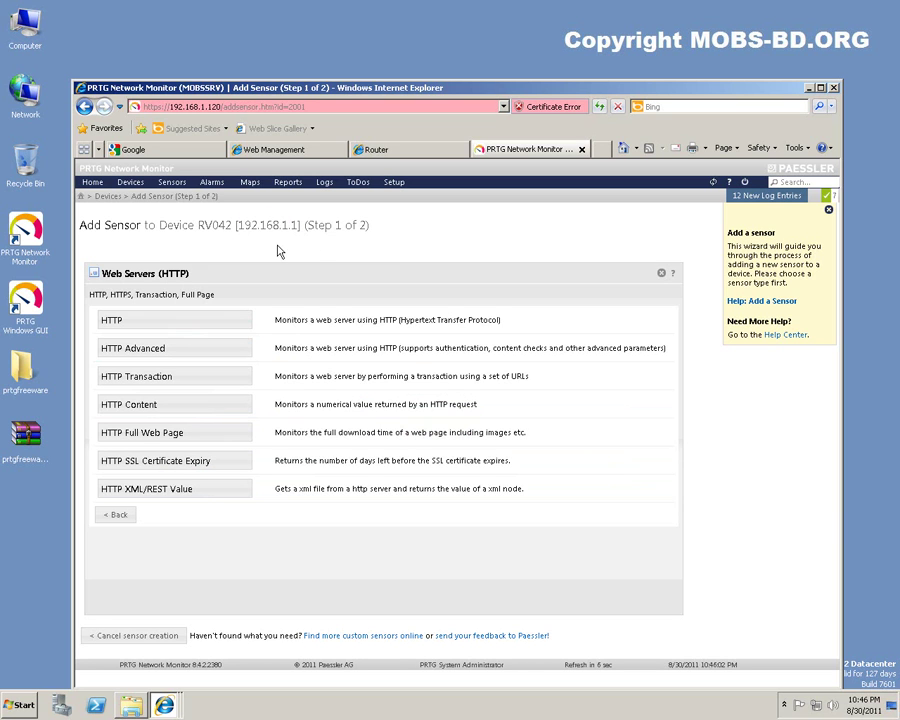
{"action": "left_click", "coordinate": [181, 325]}
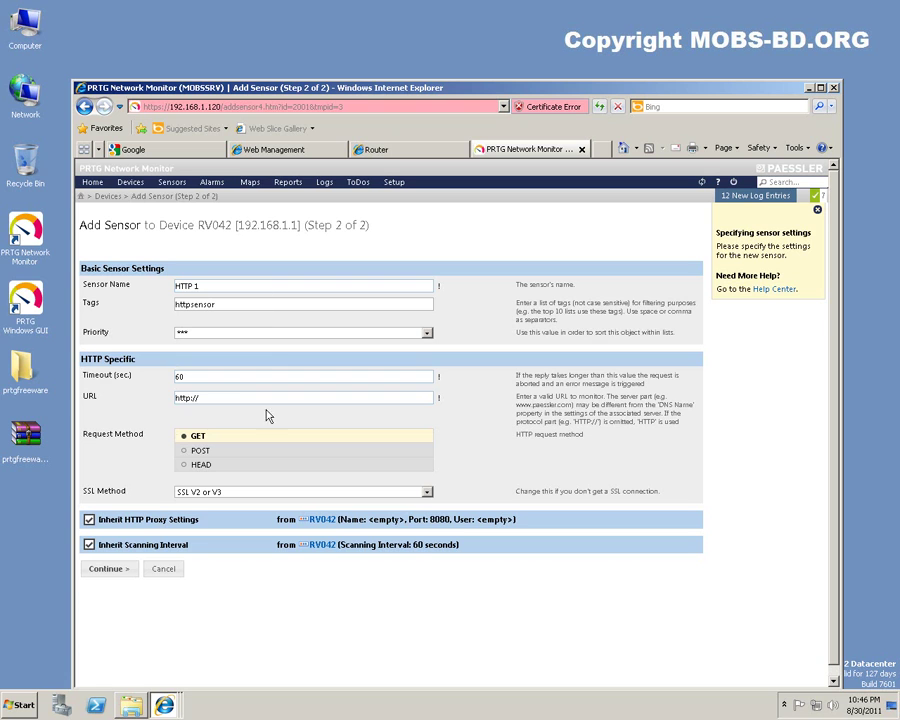
{"action": "left_click", "coordinate": [265, 399]}
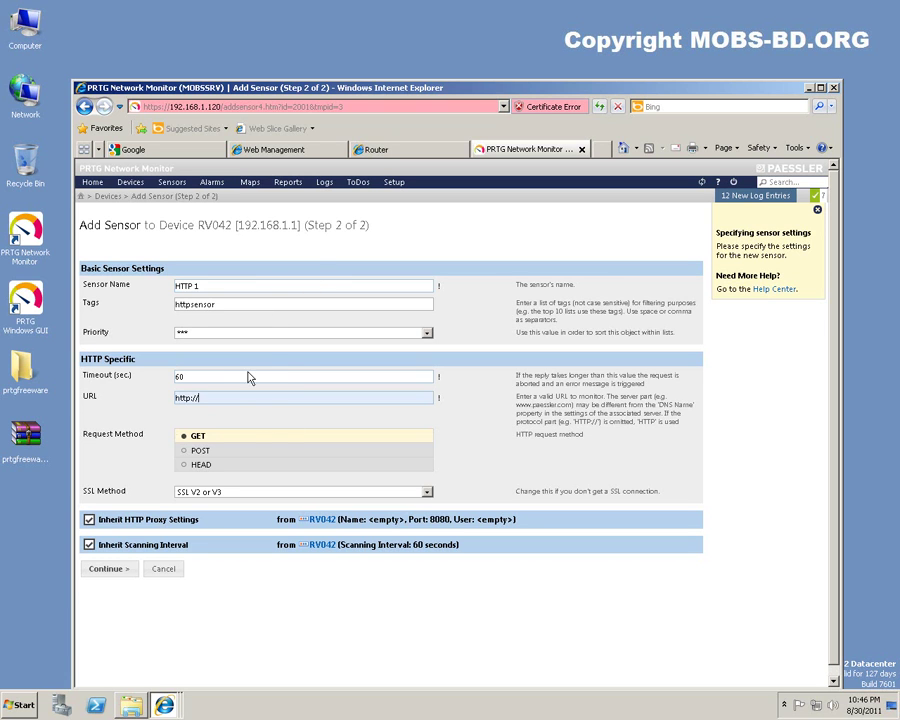
{"action": "left_click", "coordinate": [224, 377]}
{"action": "left_click", "coordinate": [305, 335]}
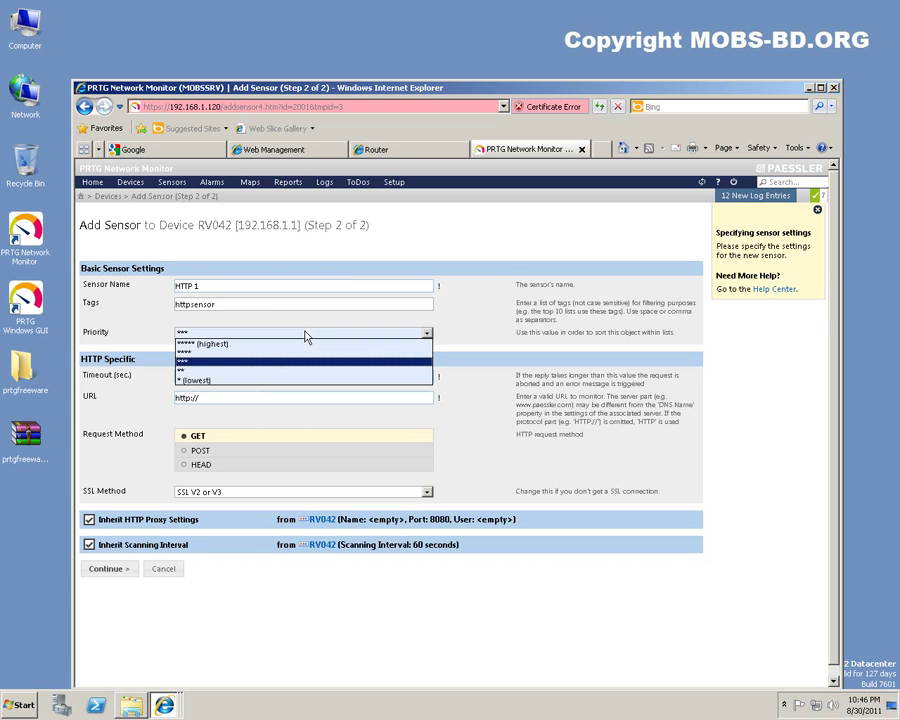
{"action": "left_click", "coordinate": [305, 335]}
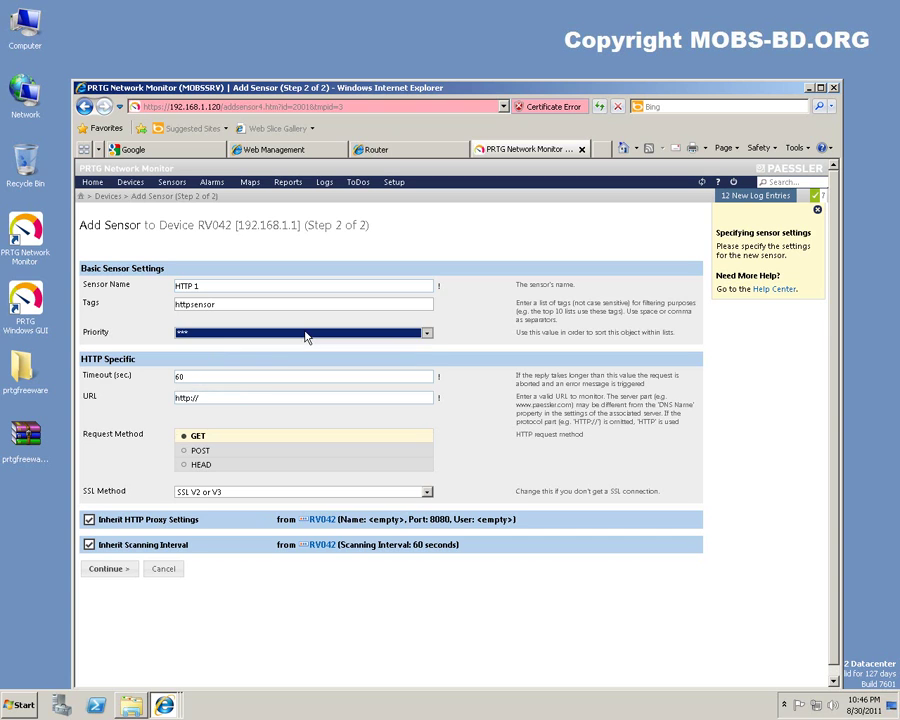
{"action": "left_click", "coordinate": [230, 399]}
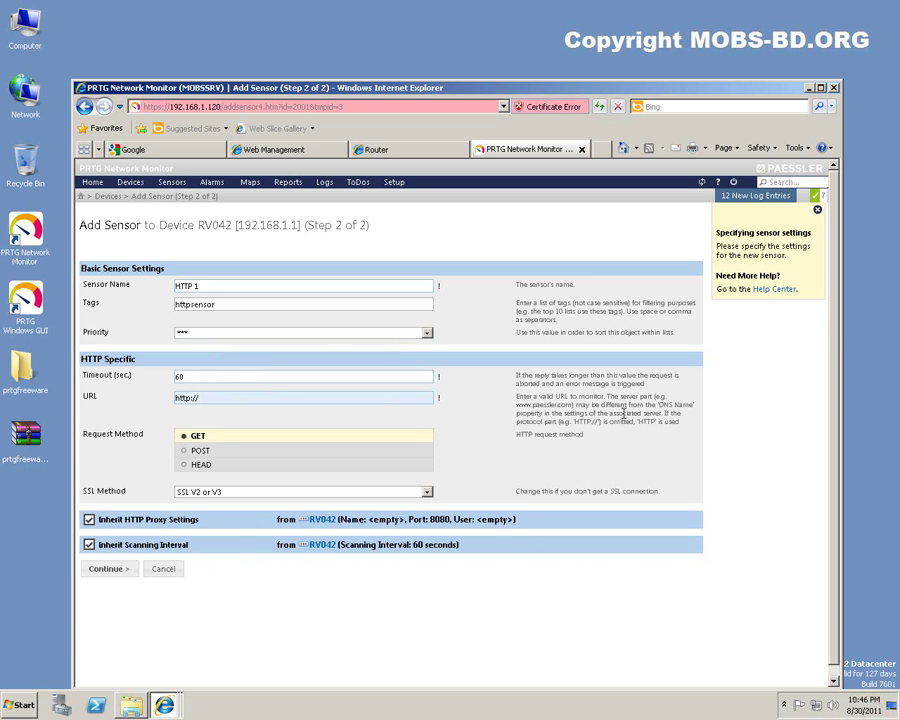
{"action": "left_click", "coordinate": [580, 414]}
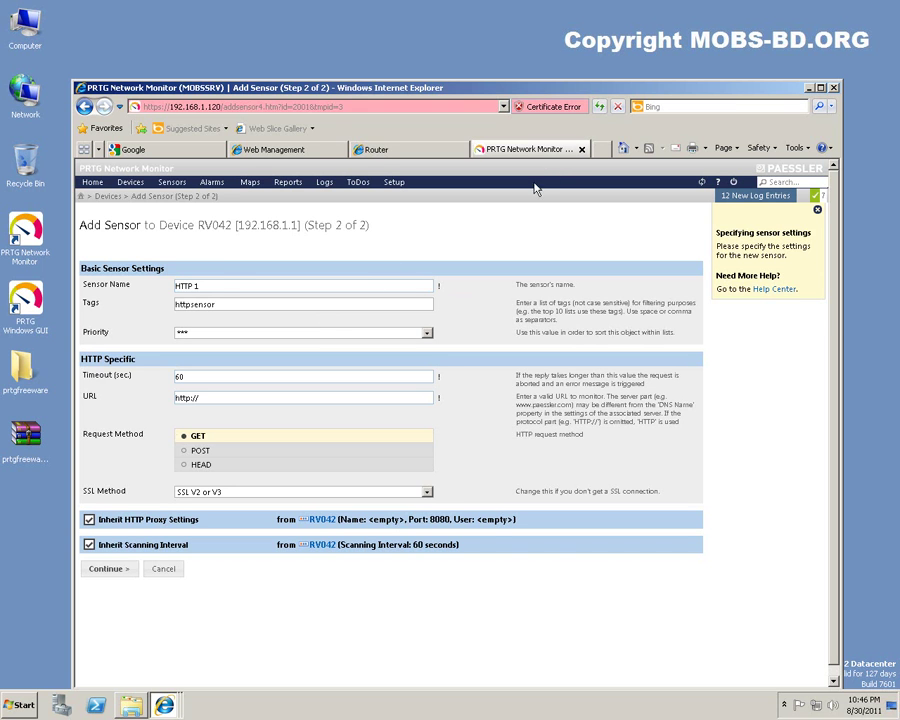
{"action": "left_click", "coordinate": [130, 182]}
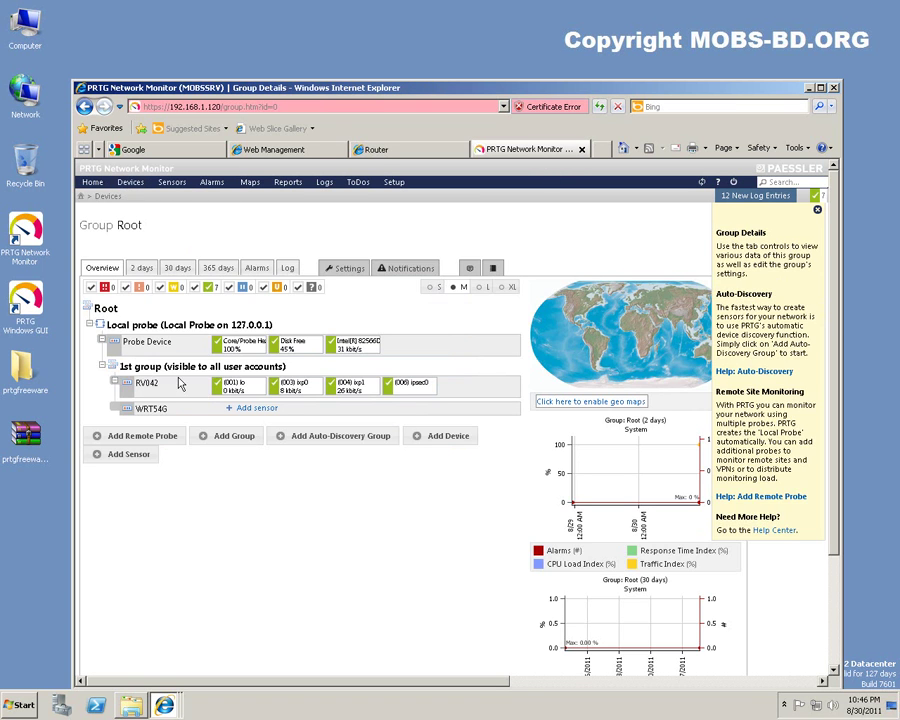
Go from RV042 to its (001) lo traffic sensor and show that sensor's Settings page.
{"action": "left_click", "coordinate": [147, 386]}
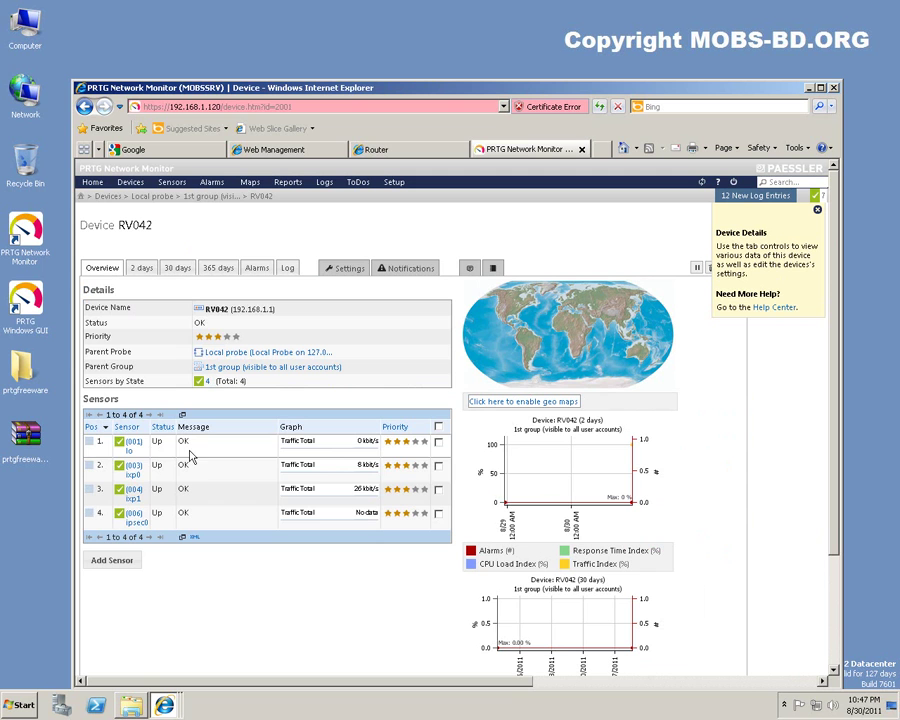
{"action": "left_click", "coordinate": [127, 449]}
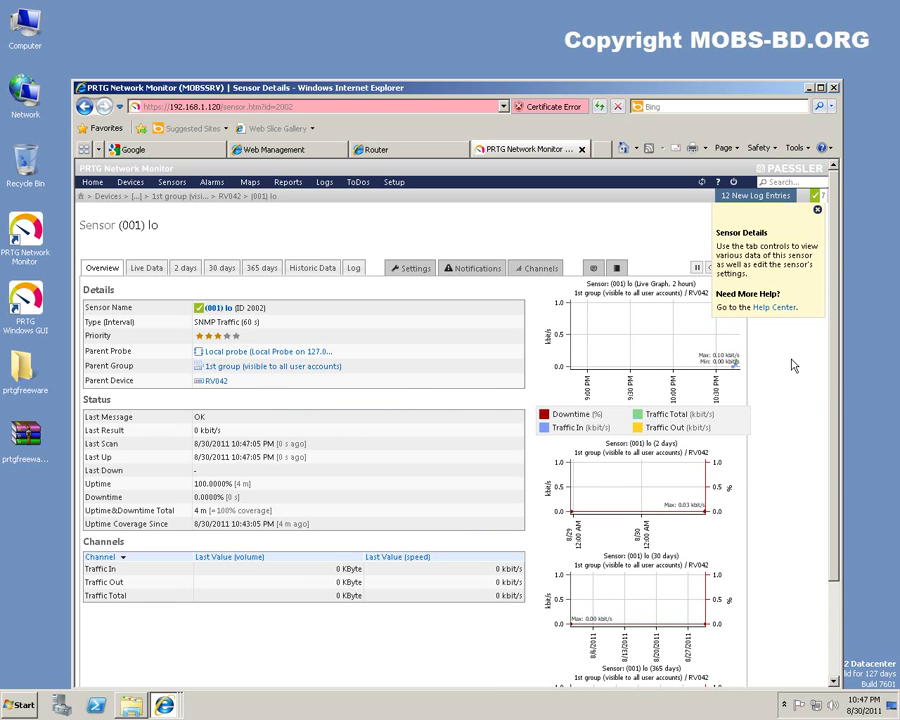
{"action": "scroll", "coordinate": [793, 366], "scroll_direction": "down", "scroll_amount": 3}
{"action": "scroll", "coordinate": [793, 366], "scroll_direction": "up", "scroll_amount": 3}
{"action": "scroll", "coordinate": [793, 366], "scroll_direction": "down", "scroll_amount": 1}
{"action": "scroll", "coordinate": [793, 366], "scroll_direction": "up", "scroll_amount": 1}
{"action": "scroll", "coordinate": [637, 560], "scroll_direction": "down", "scroll_amount": 3}
{"action": "scroll", "coordinate": [527, 360], "scroll_direction": "up", "scroll_amount": 3}
{"action": "left_click", "coordinate": [411, 268]}
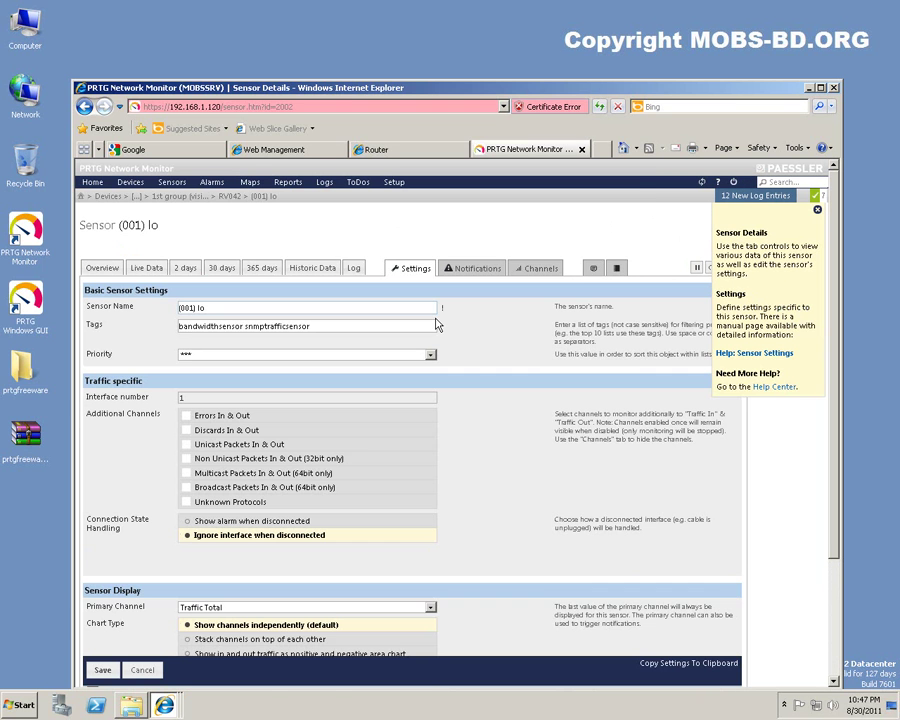
Start a new report named 'Monthly Report for RV042'.
{"action": "left_click", "coordinate": [289, 184]}
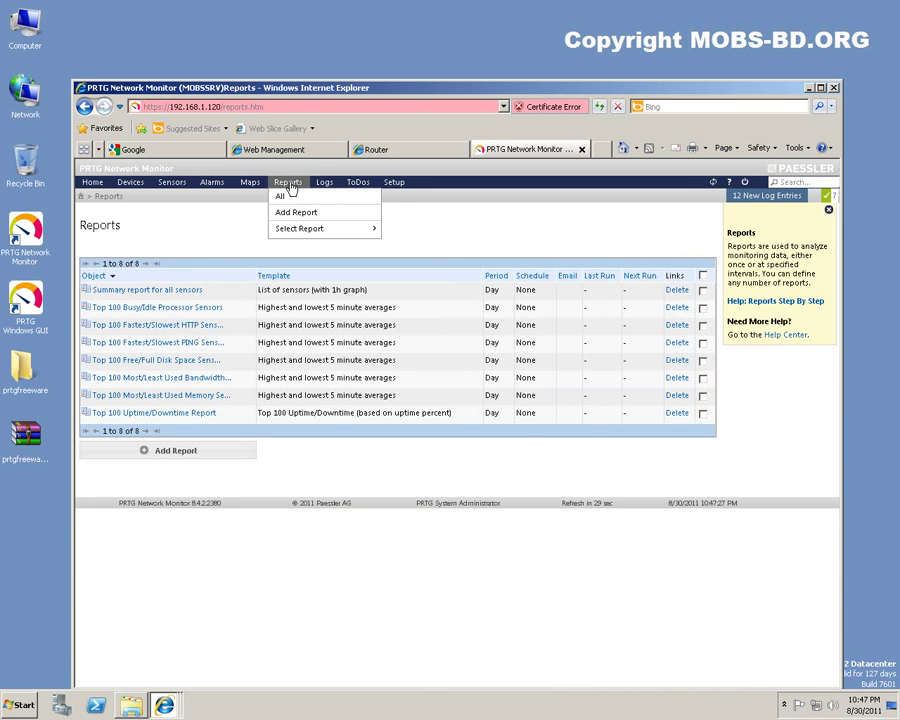
{"action": "left_click", "coordinate": [296, 212]}
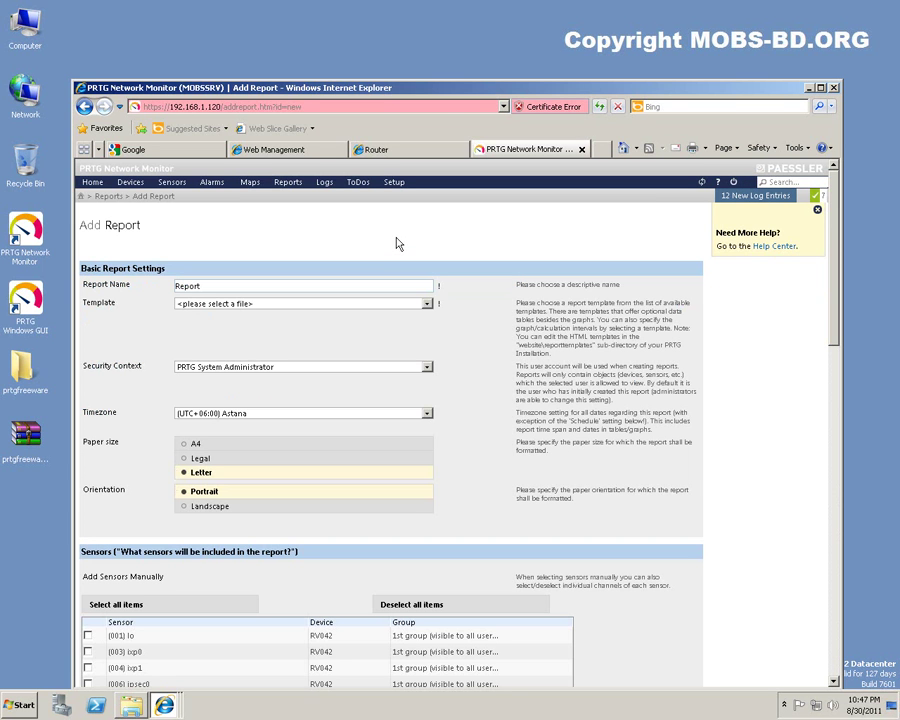
{"action": "left_click", "coordinate": [262, 286]}
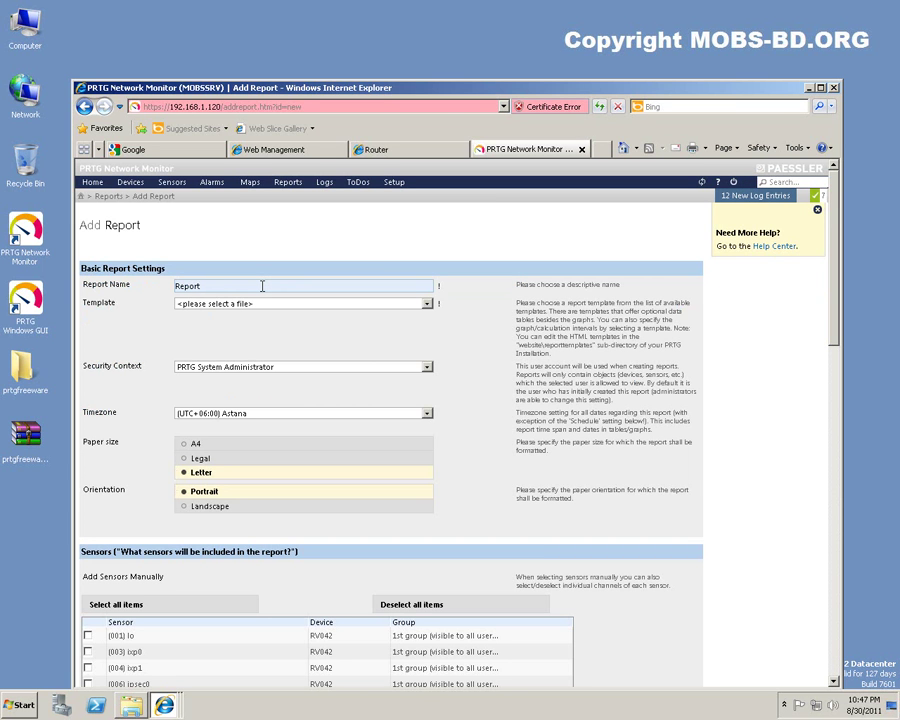
{"action": "type", "text": "Monthly"}
Set the report orientation to Landscape.
{"action": "scroll", "coordinate": [106, 398], "scroll_direction": "down", "scroll_amount": 3}
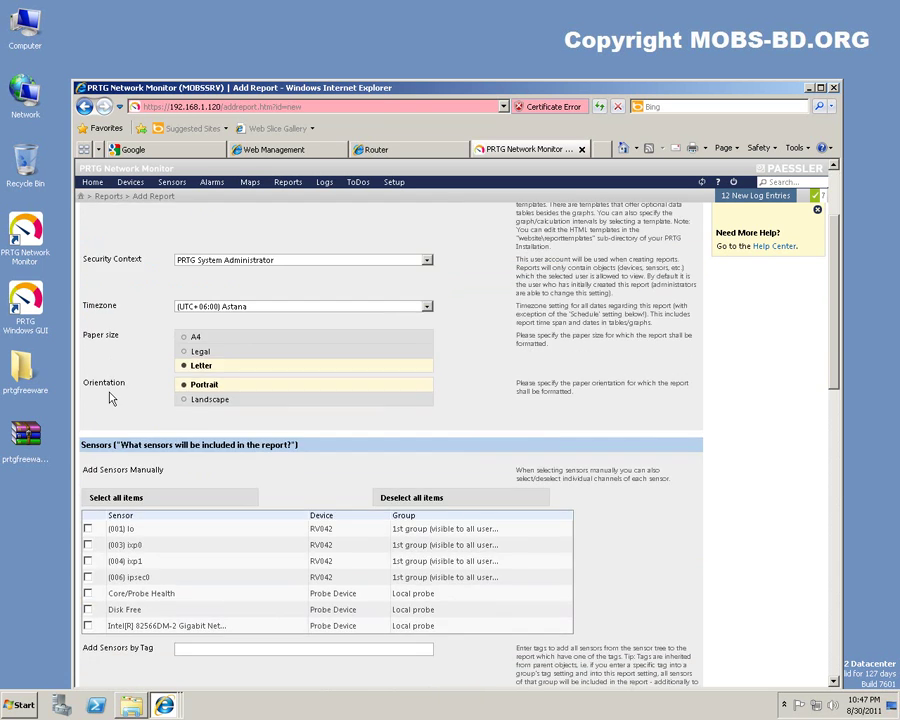
{"action": "scroll", "coordinate": [100, 375], "scroll_direction": "down", "scroll_amount": 1}
{"action": "scroll", "coordinate": [90, 358], "scroll_direction": "up", "scroll_amount": 3}
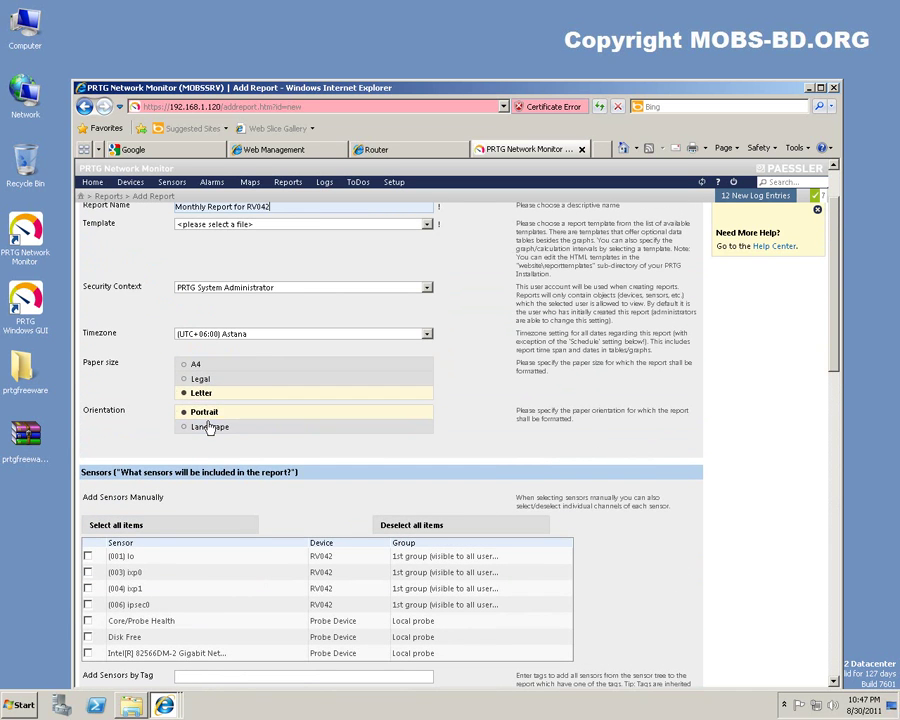
{"action": "left_click", "coordinate": [210, 428]}
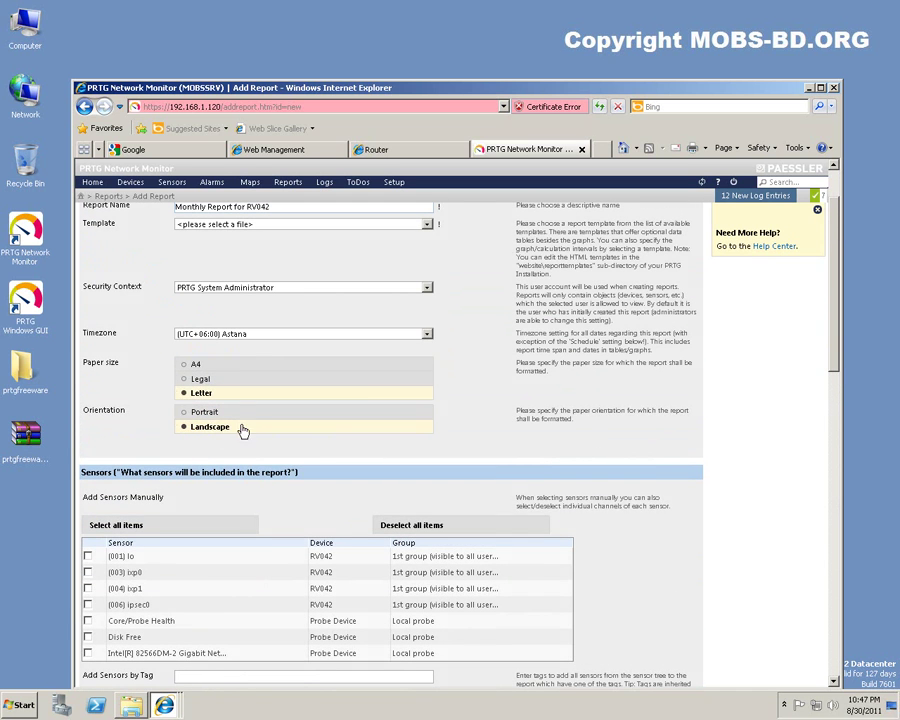
Add the RV042 sensors (001) lo, (003) ixp0, (004) ixp1 and (006) ipsec0 manually.
{"action": "scroll", "coordinate": [116, 372], "scroll_direction": "down", "scroll_amount": 3}
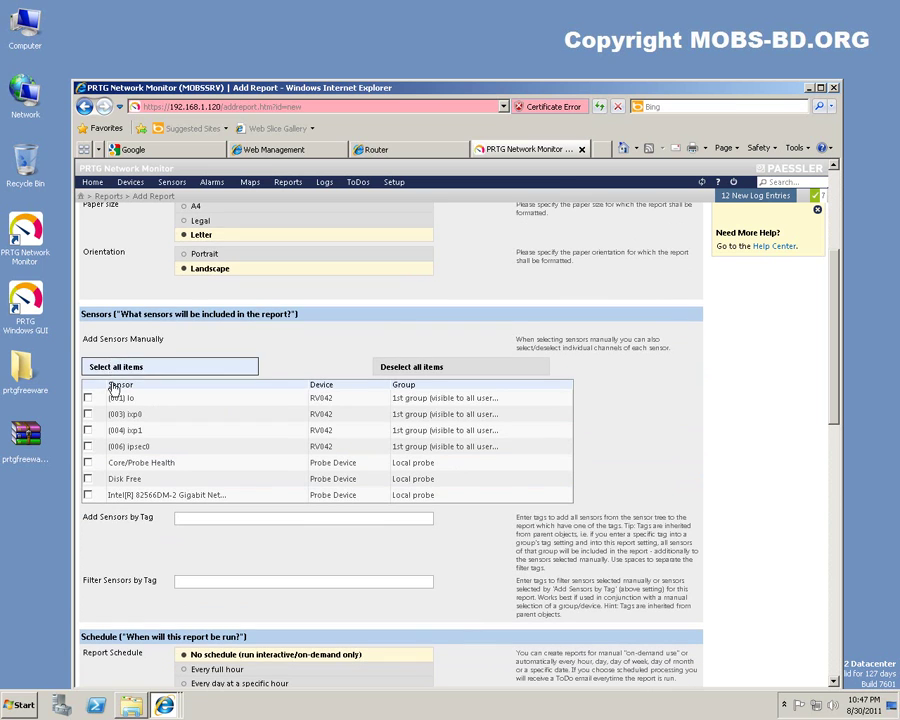
{"action": "left_click", "coordinate": [87, 397]}
{"action": "left_click", "coordinate": [87, 413]}
{"action": "left_click", "coordinate": [87, 430]}
{"action": "left_click", "coordinate": [87, 446]}
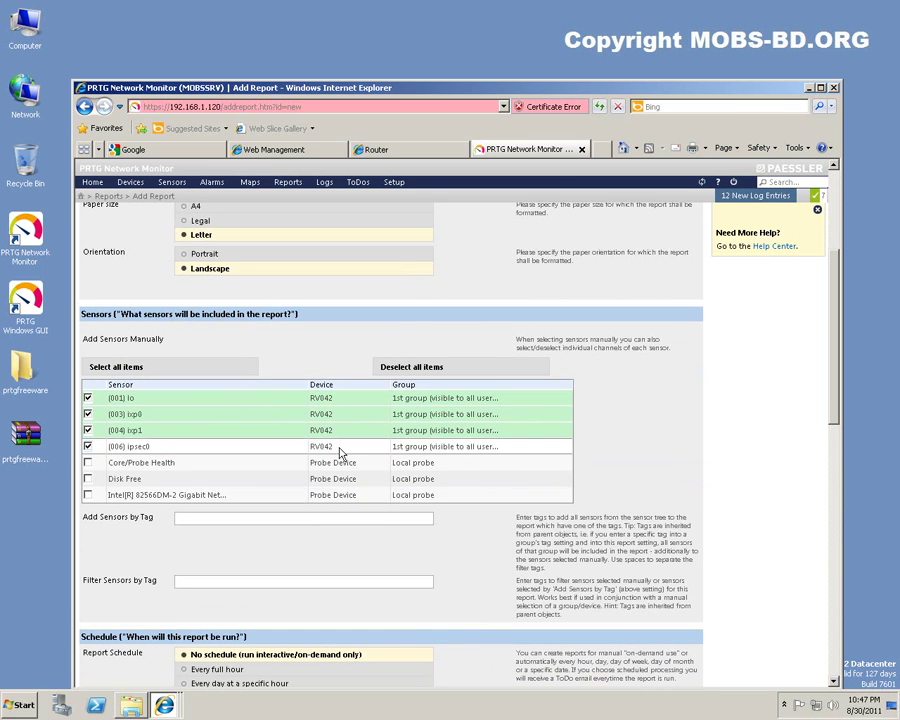
{"action": "scroll", "coordinate": [352, 456], "scroll_direction": "down", "scroll_amount": 3}
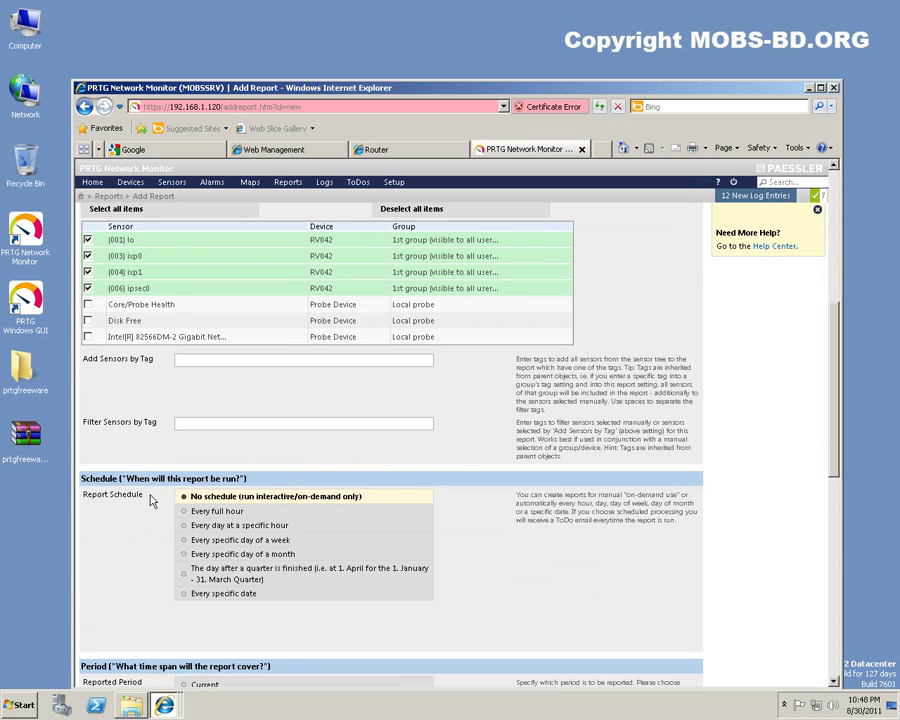
Set the report period type to Month and turn Show Percentile on.
{"action": "scroll", "coordinate": [150, 506], "scroll_direction": "down", "scroll_amount": 6}
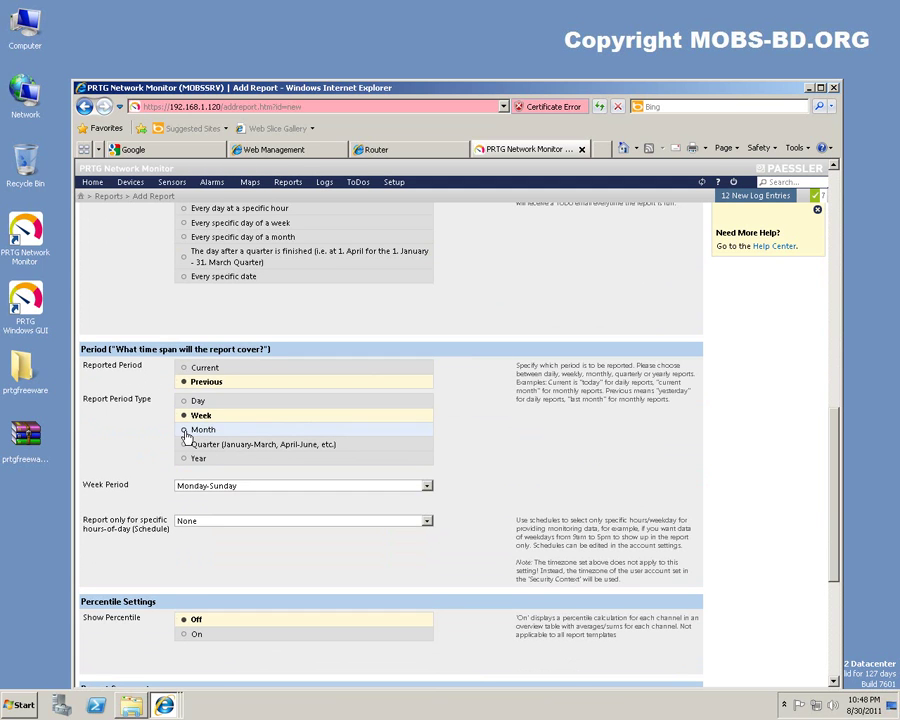
{"action": "left_click", "coordinate": [184, 430]}
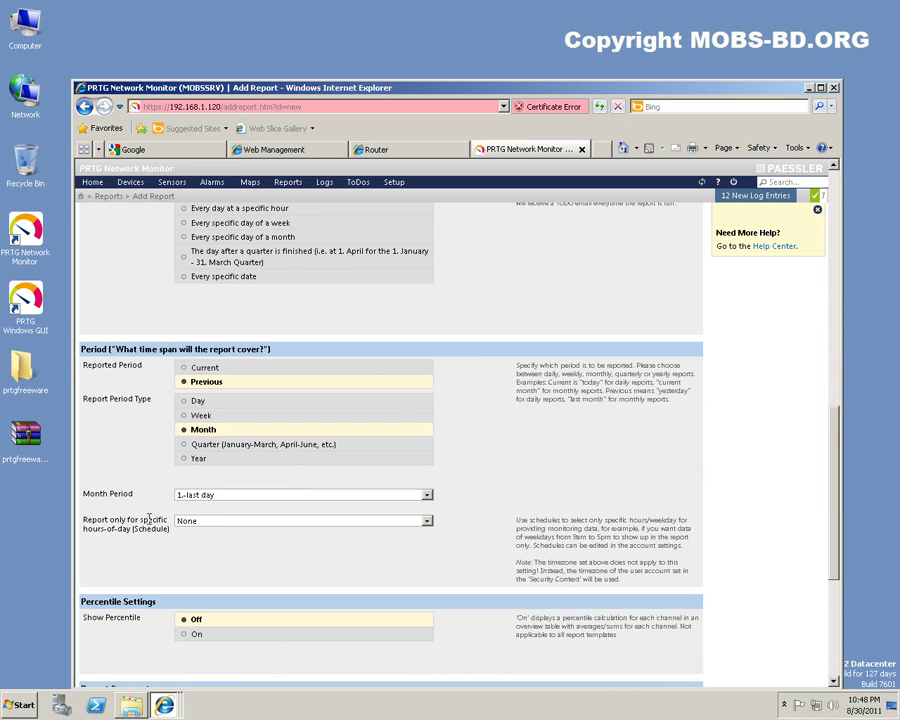
{"action": "scroll", "coordinate": [104, 478], "scroll_direction": "down", "scroll_amount": 3}
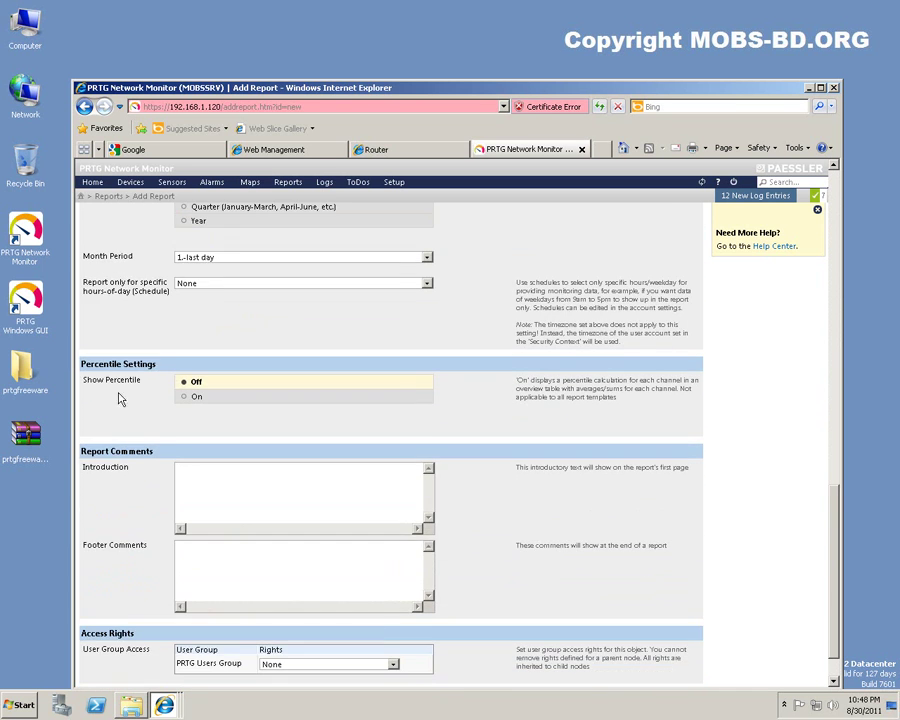
{"action": "left_click", "coordinate": [190, 397]}
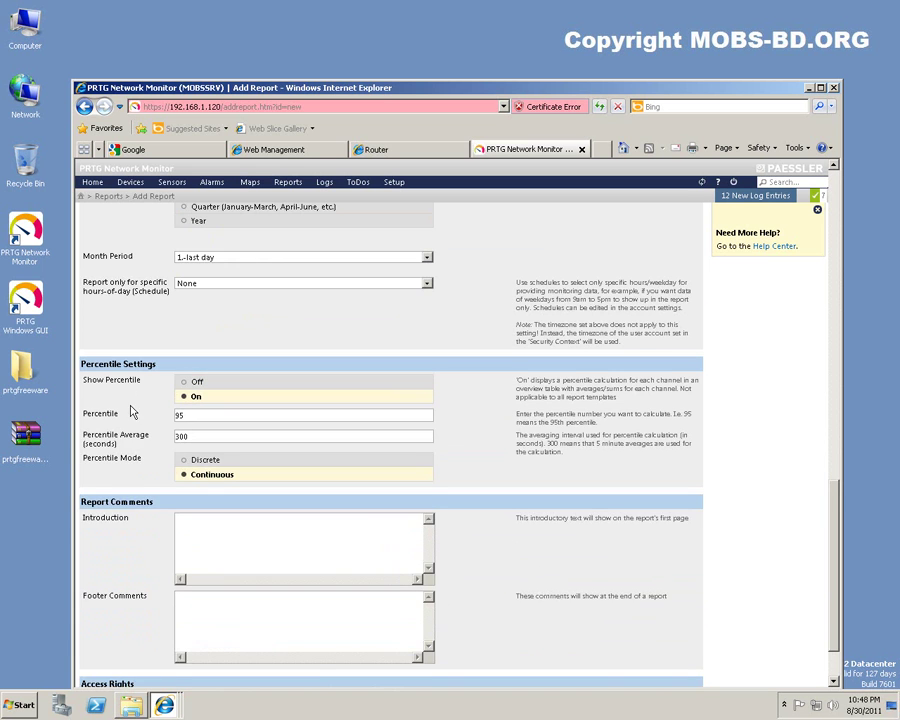
Add the footer comment 'MOBS-BR Traffic' and submit the report form.
{"action": "scroll", "coordinate": [125, 396], "scroll_direction": "down", "scroll_amount": 1}
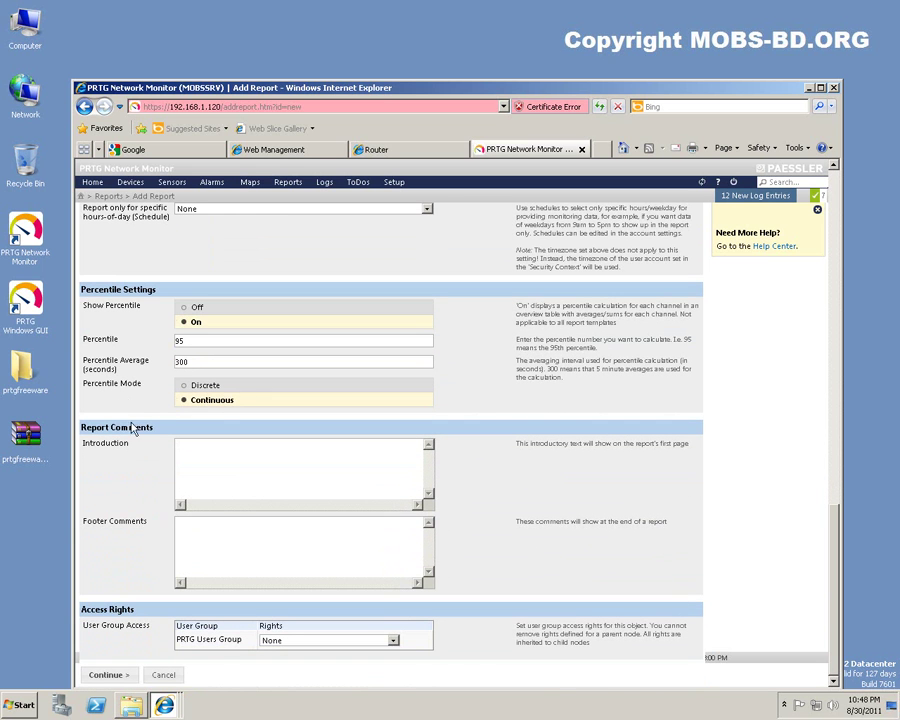
{"action": "left_click", "coordinate": [314, 531]}
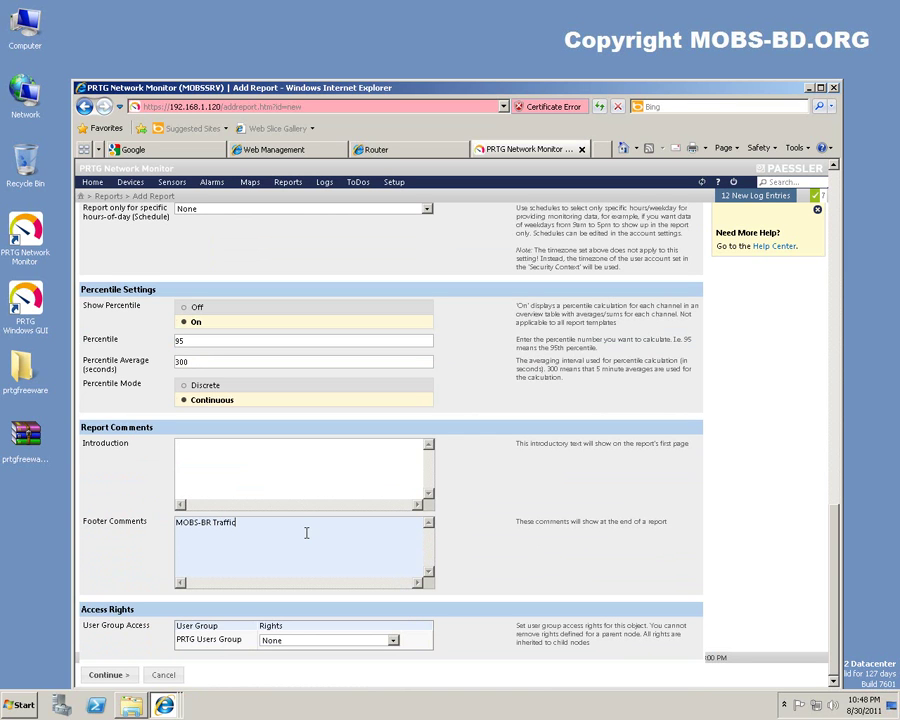
{"action": "left_click", "coordinate": [128, 533]}
{"action": "left_click", "coordinate": [101, 675]}
{"action": "scroll", "coordinate": [336, 627], "scroll_direction": "down", "scroll_amount": 5}
{"action": "scroll", "coordinate": [335, 627], "scroll_direction": "down", "scroll_amount": 6}
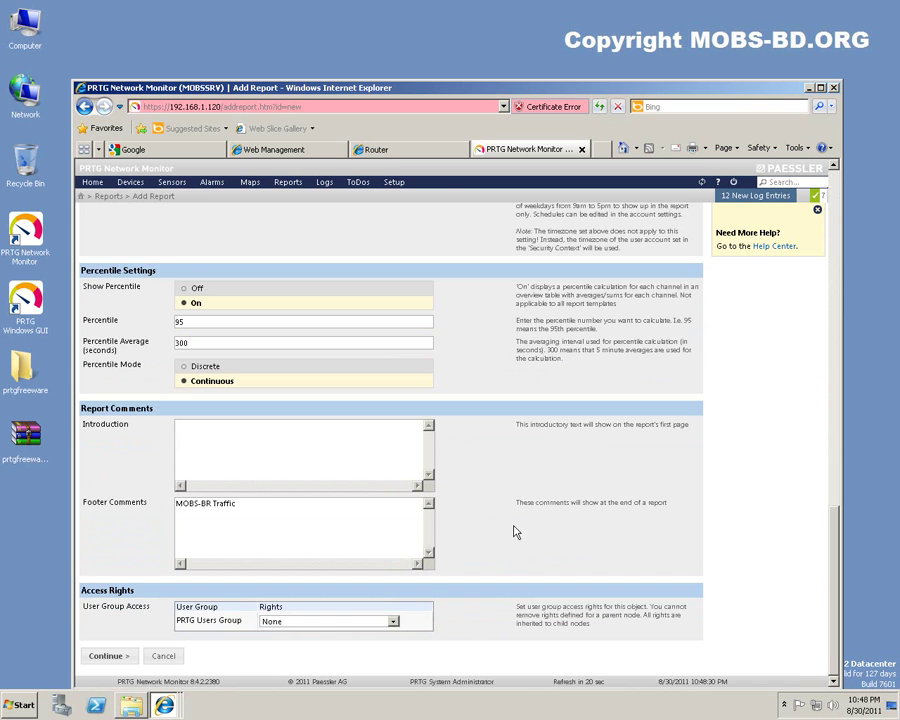
Apply the 'Data Table (5 min interval)' template and save the Monthly Report for RV042.
{"action": "scroll", "coordinate": [505, 530], "scroll_direction": "up", "scroll_amount": 10}
{"action": "scroll", "coordinate": [505, 538], "scroll_direction": "up", "scroll_amount": 4}
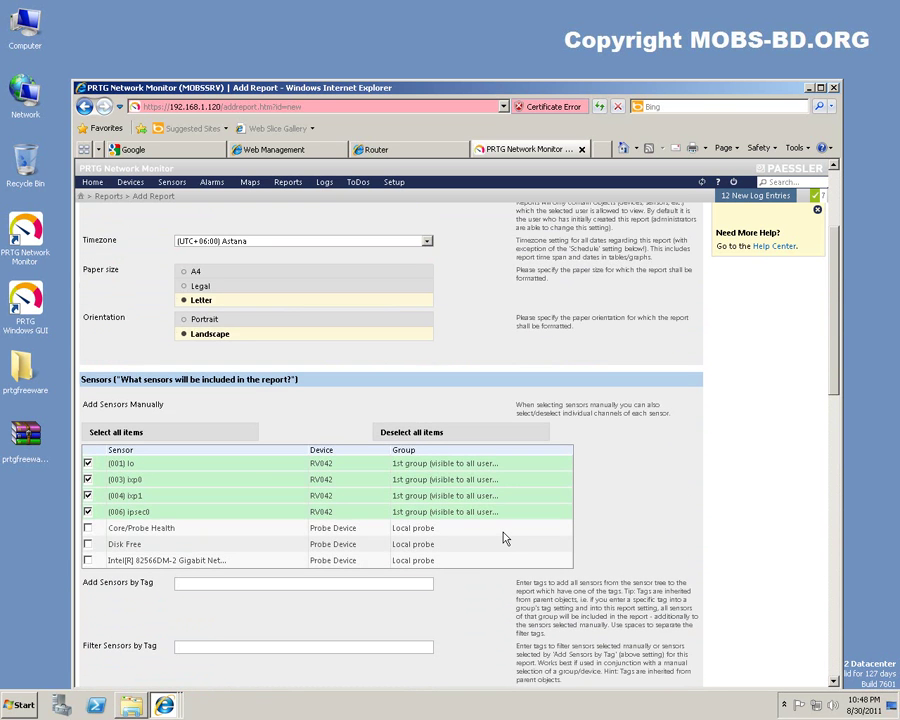
{"action": "scroll", "coordinate": [505, 538], "scroll_direction": "up", "scroll_amount": 3}
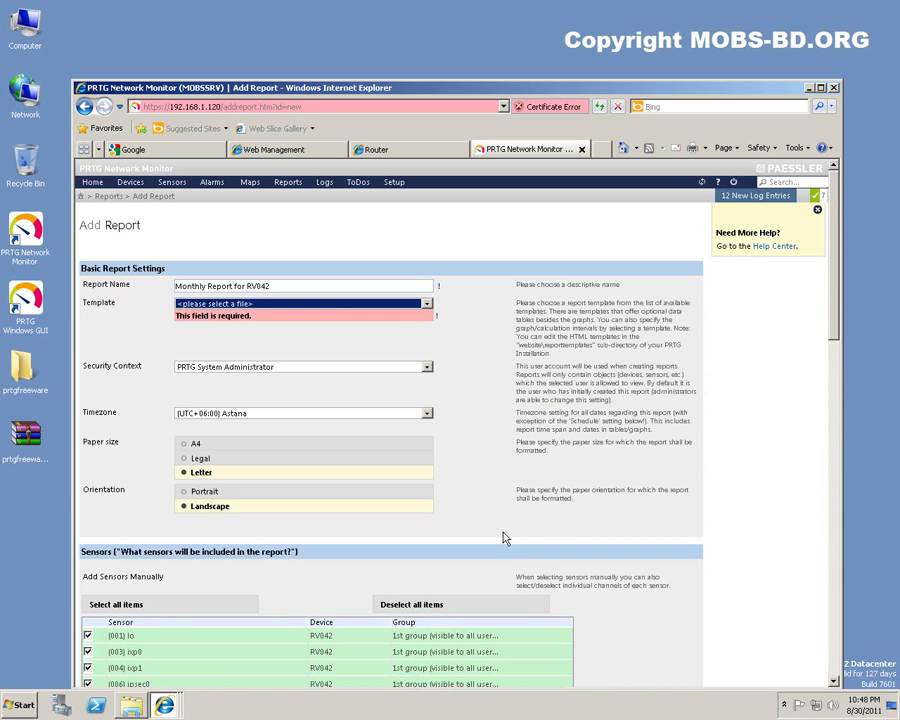
{"action": "left_click", "coordinate": [278, 306]}
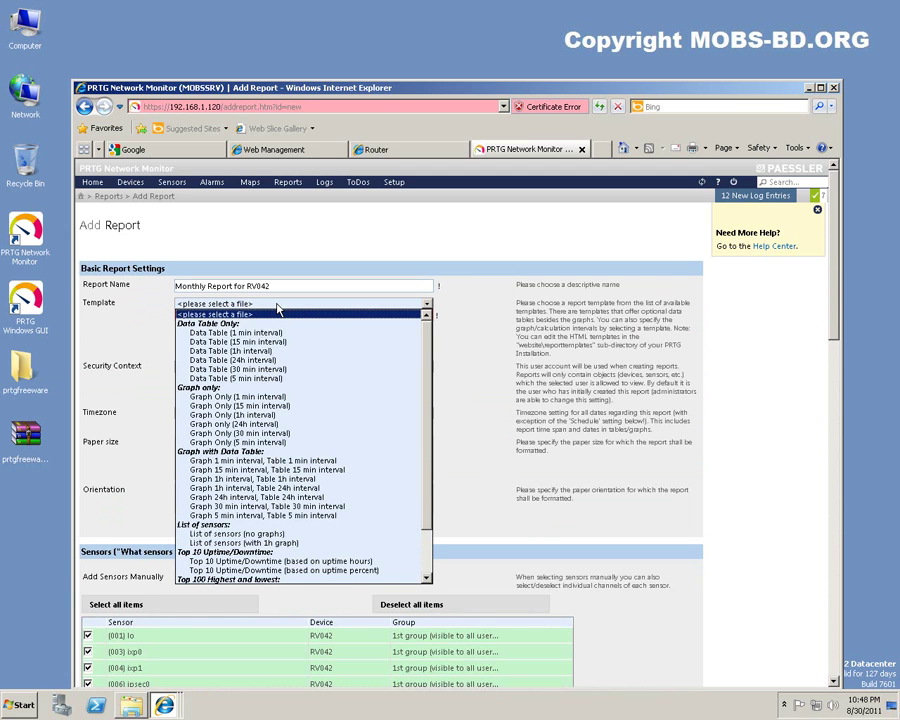
{"action": "left_click", "coordinate": [273, 378]}
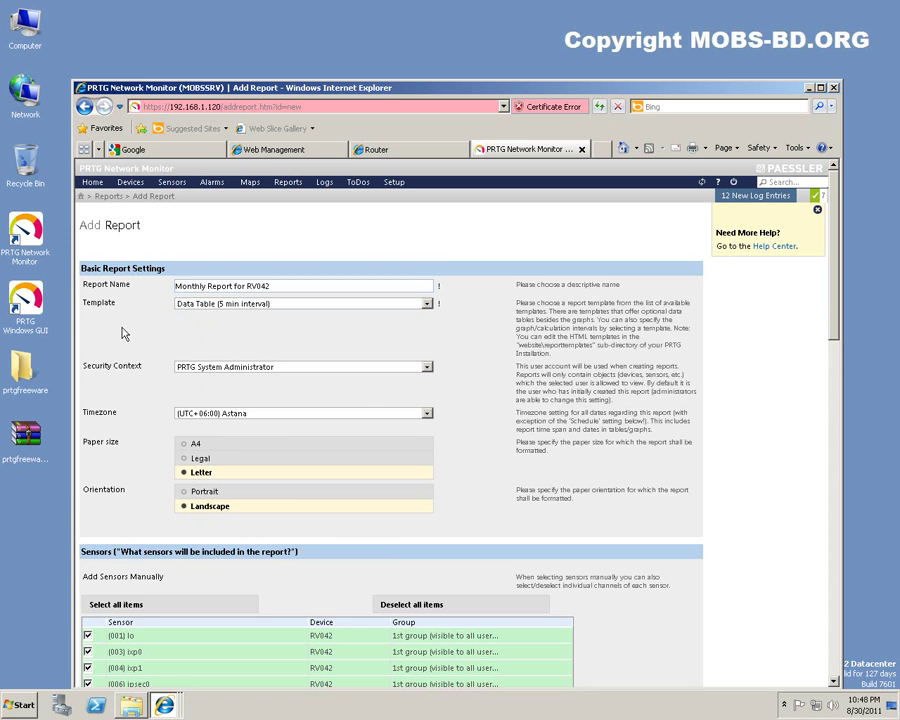
{"action": "scroll", "coordinate": [124, 335], "scroll_direction": "down", "scroll_amount": 15}
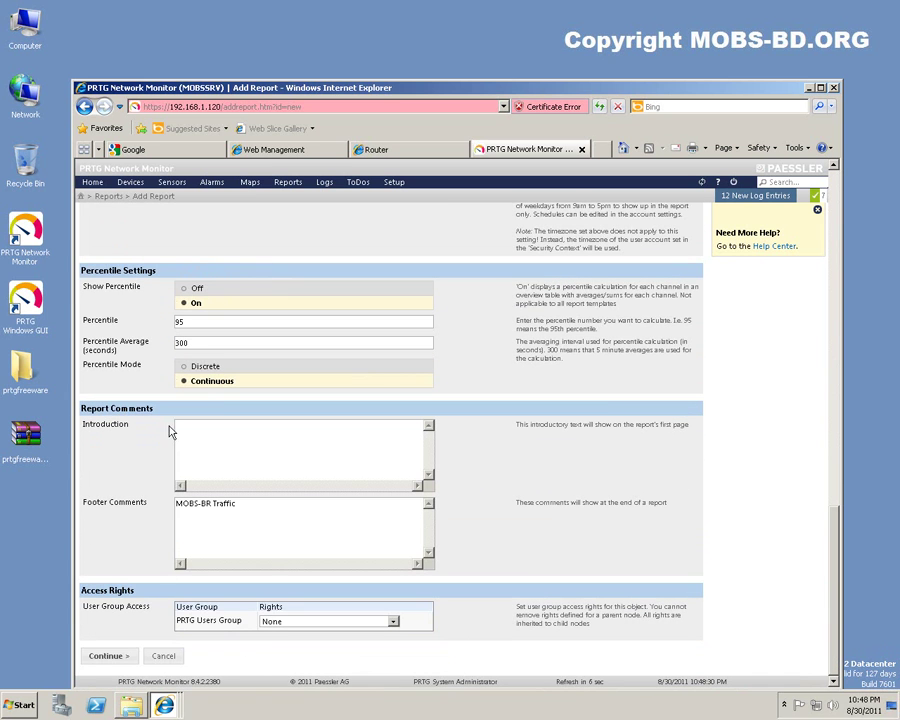
{"action": "left_click", "coordinate": [108, 656]}
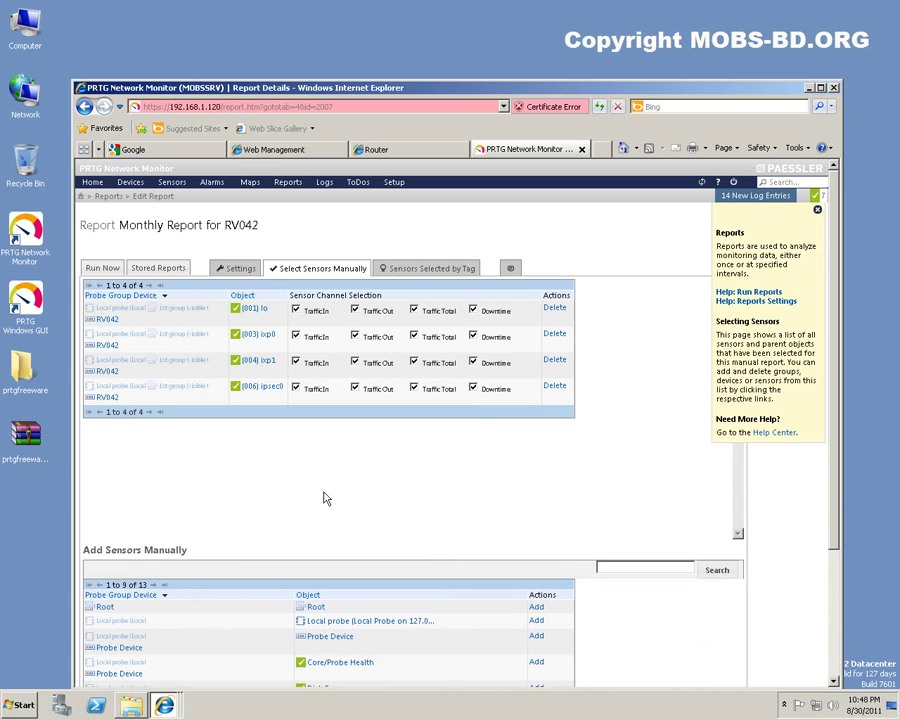
{"action": "scroll", "coordinate": [418, 486], "scroll_direction": "down", "scroll_amount": 3}
{"action": "scroll", "coordinate": [418, 487], "scroll_direction": "up", "scroll_amount": 1}
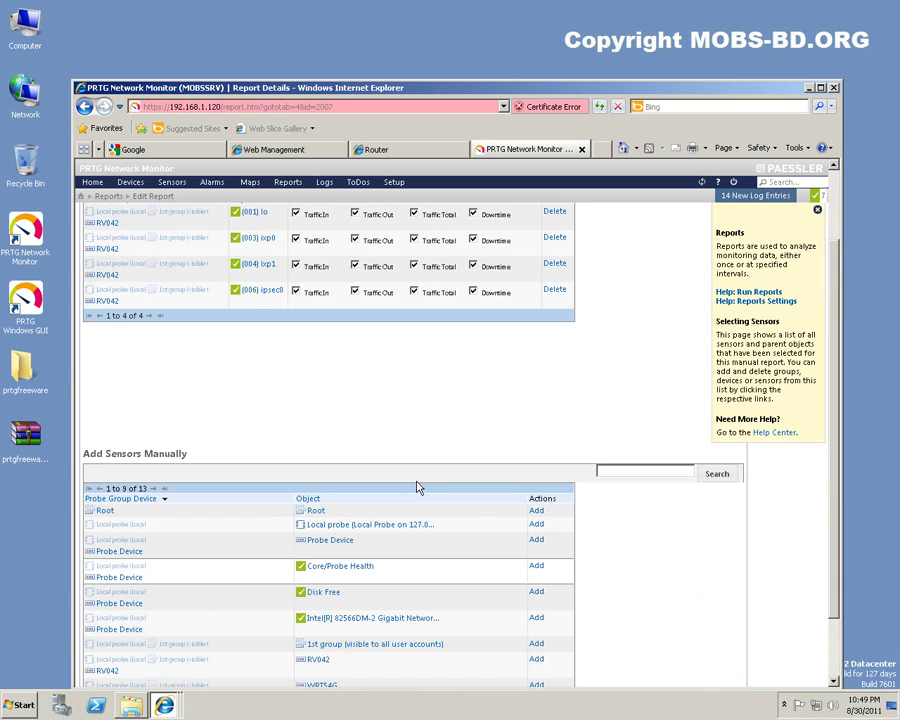
{"action": "scroll", "coordinate": [402, 436], "scroll_direction": "up", "scroll_amount": 2}
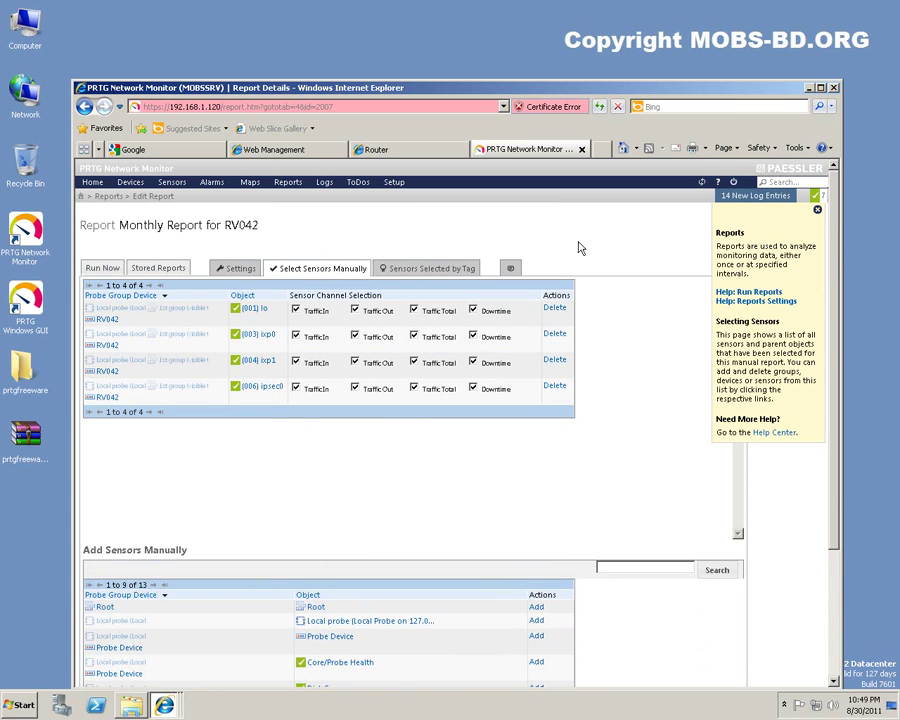
{"action": "scroll", "coordinate": [574, 254], "scroll_direction": "down", "scroll_amount": 4}
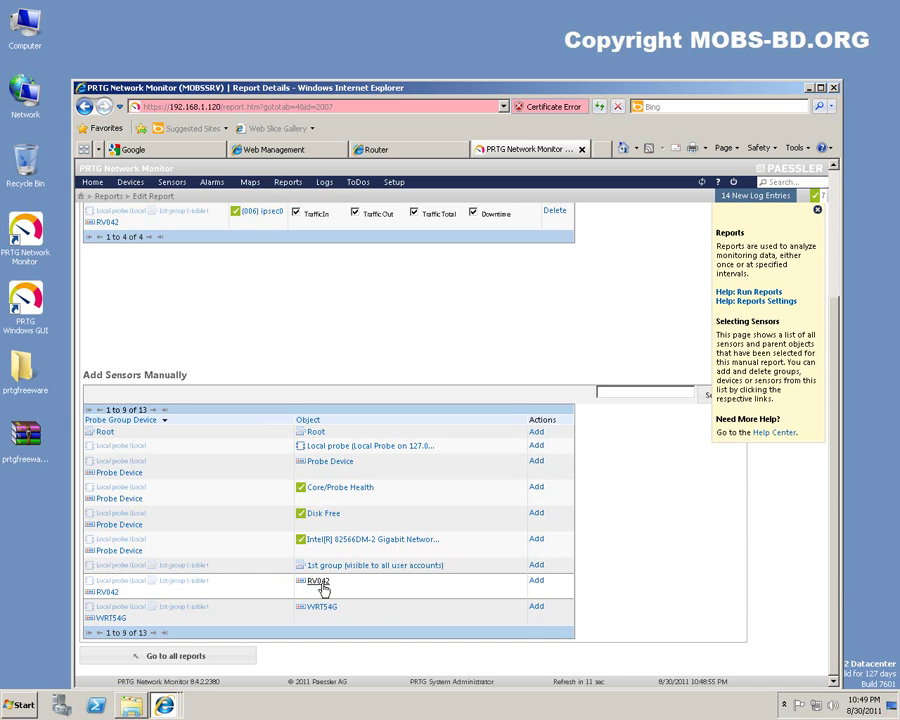
{"action": "mouse_move", "coordinate": [318, 587]}
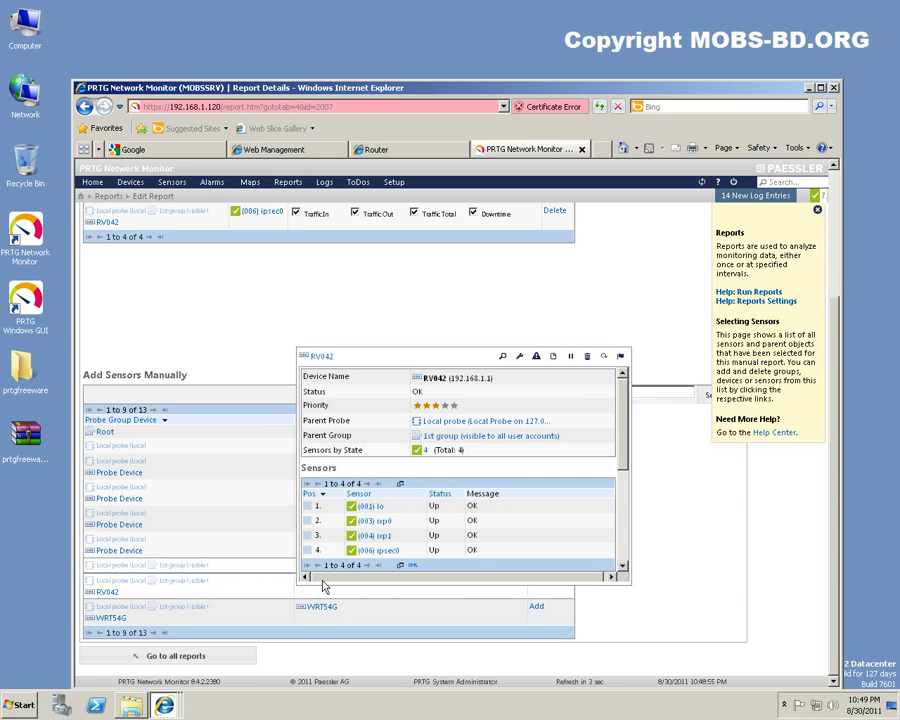
{"action": "left_click", "coordinate": [622, 567]}
{"action": "left_click", "coordinate": [622, 567]}
{"action": "left_click_drag", "start_coordinate": [623, 556], "coordinate": [622, 440]}
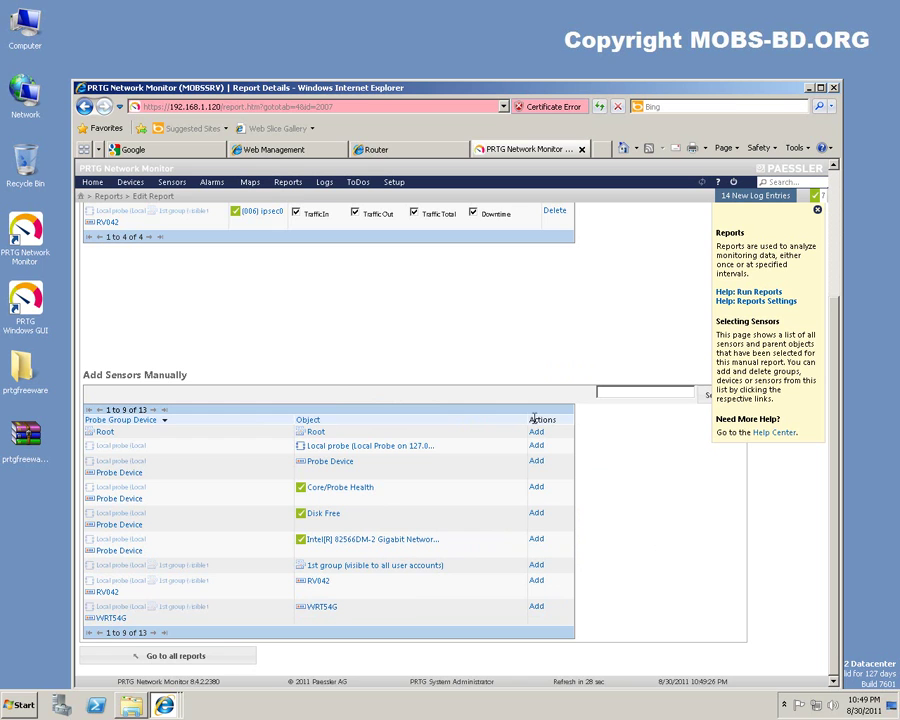
{"action": "scroll", "coordinate": [358, 362], "scroll_direction": "up", "scroll_amount": 3}
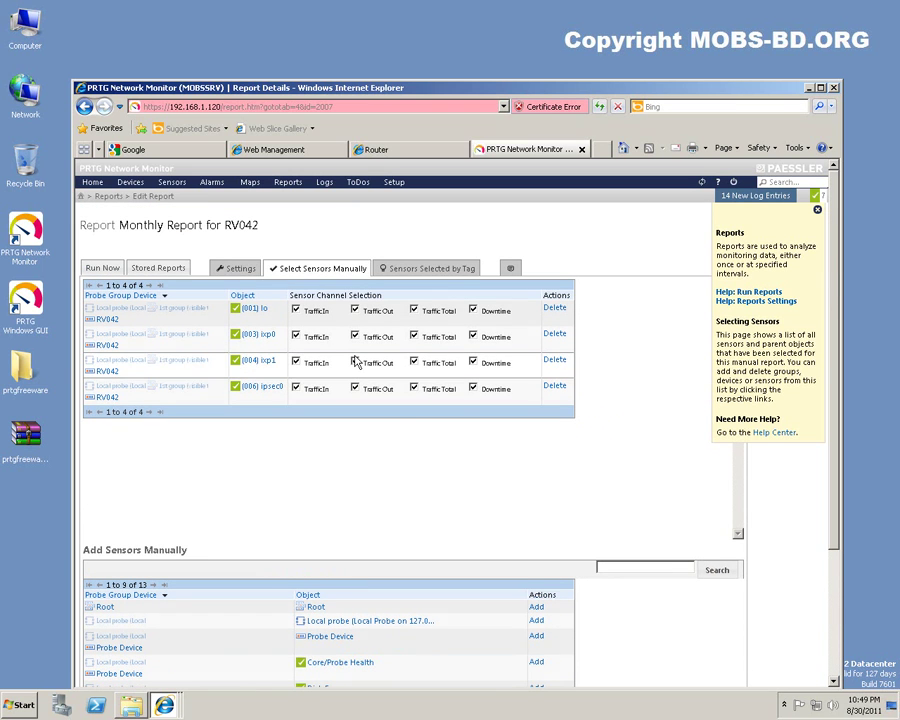